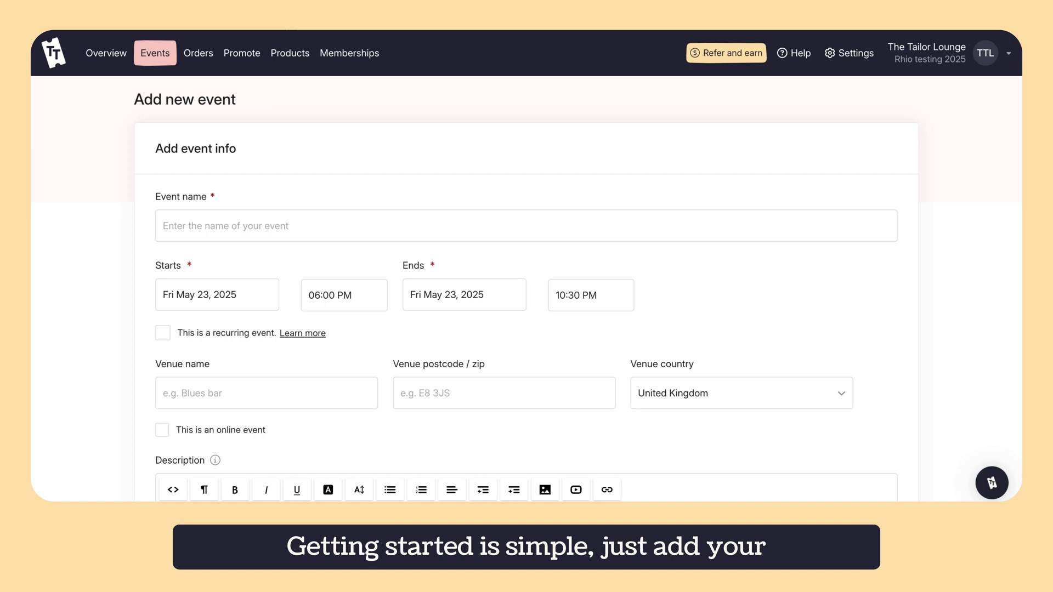
Step: Name the event 'Jazz night' starting June 6, 2025 and ending at 11:45 PM
{"action": "left_click", "coordinate": [609, 231]}
{"action": "type", "text": "Jazz night"}
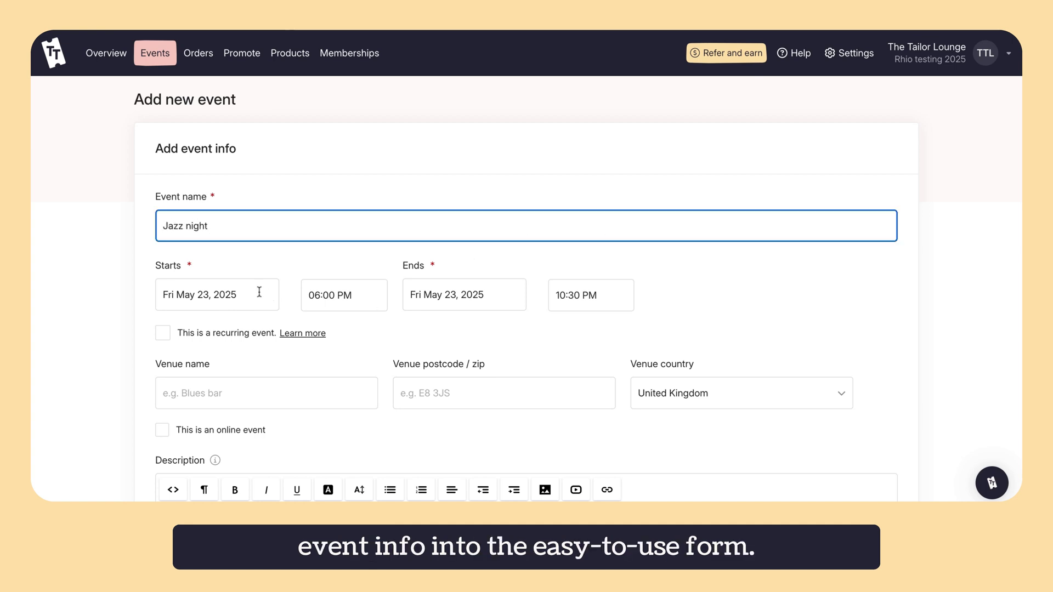
{"action": "left_click", "coordinate": [260, 292]}
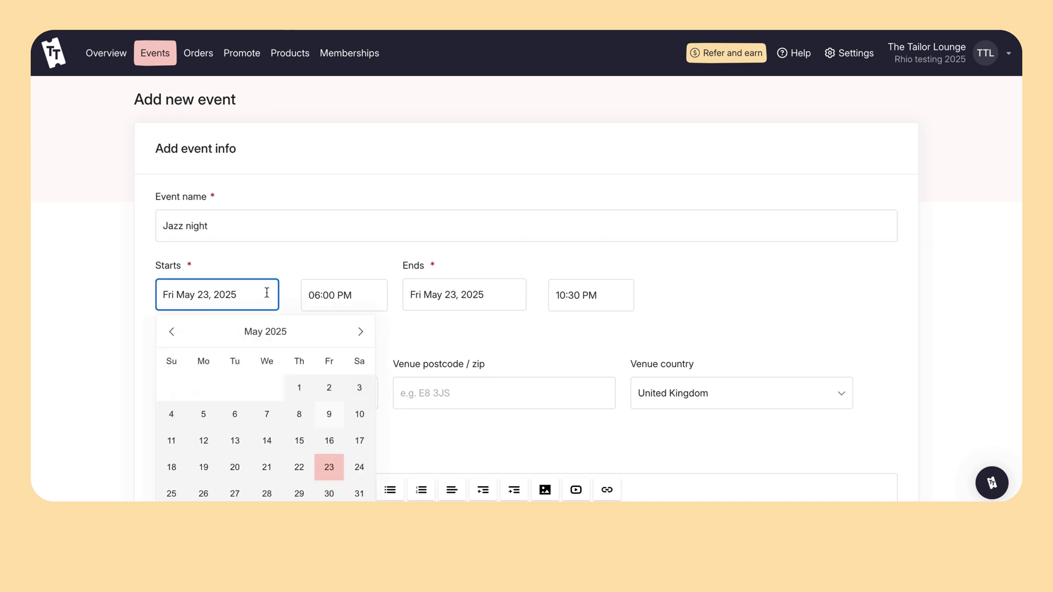
{"action": "scroll", "coordinate": [363, 337], "scroll_direction": "down", "scroll_amount": 2}
{"action": "left_click", "coordinate": [364, 257]}
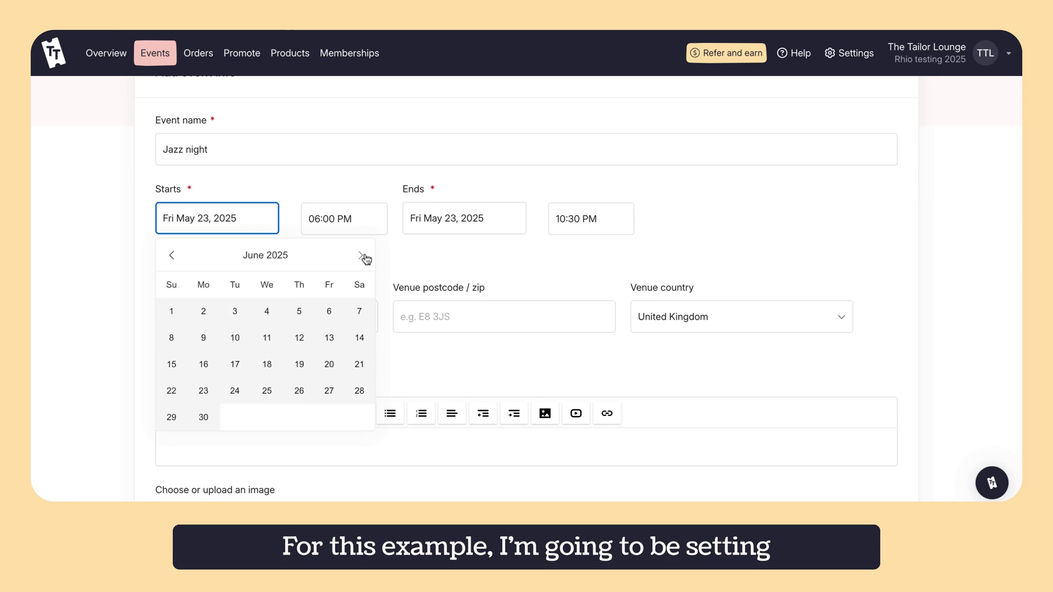
{"action": "left_click", "coordinate": [331, 312]}
{"action": "left_click", "coordinate": [583, 214]}
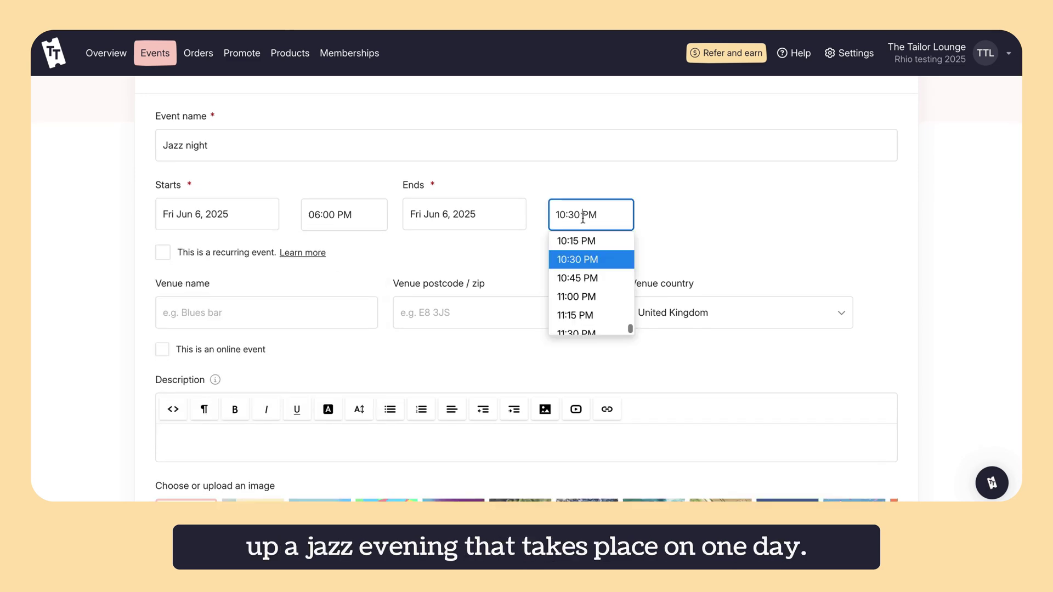
{"action": "scroll", "coordinate": [593, 285], "scroll_direction": "down", "scroll_amount": 3}
{"action": "key", "text": "Return"}
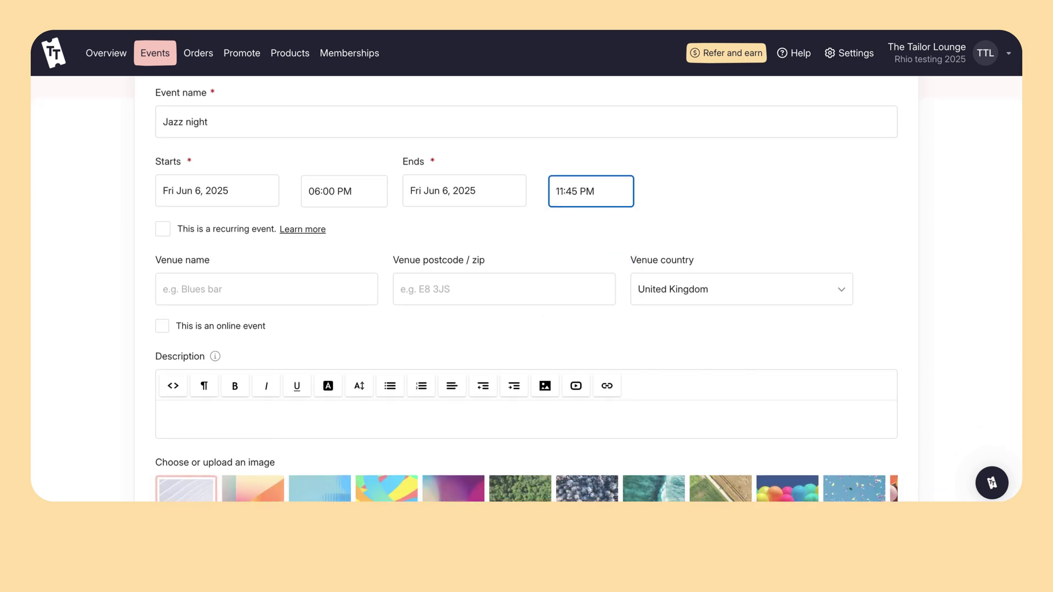
Step: Keep it a single-date event at venue Tailor Lounge, postcode E8 3JS
{"action": "left_click", "coordinate": [163, 230]}
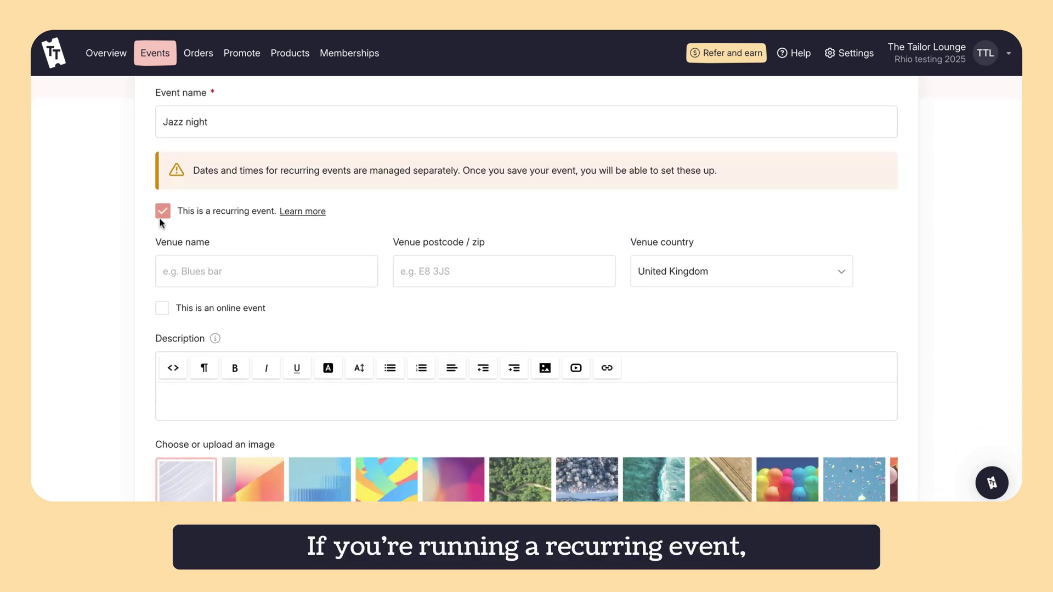
{"action": "left_click", "coordinate": [163, 211]}
{"action": "scroll", "coordinate": [164, 225], "scroll_direction": "down", "scroll_amount": 2}
{"action": "left_click", "coordinate": [190, 229]}
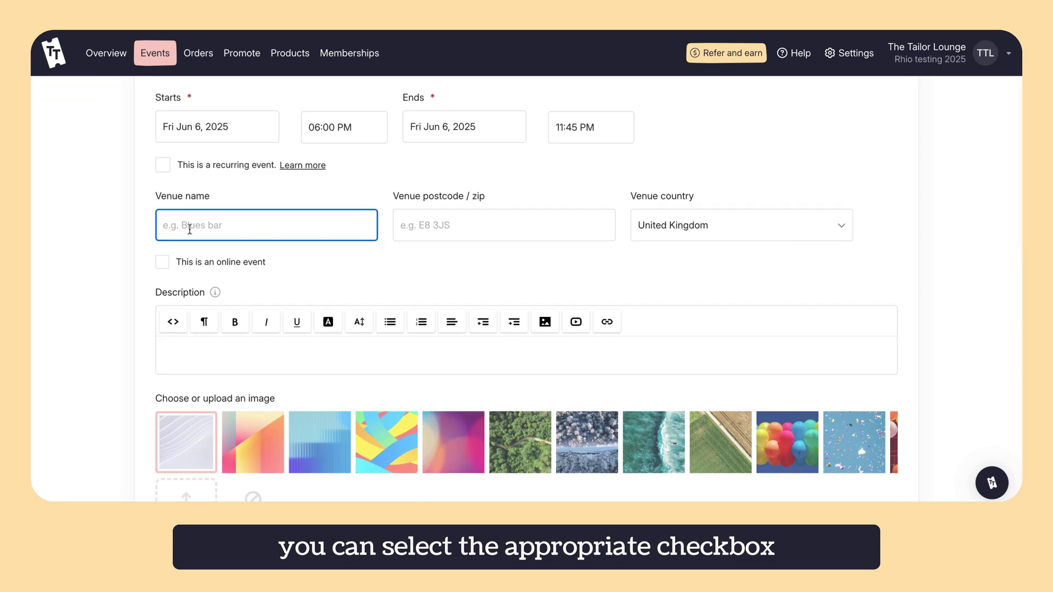
{"action": "type", "text": "Tailor Lounge"}
{"action": "left_click", "coordinate": [414, 220]}
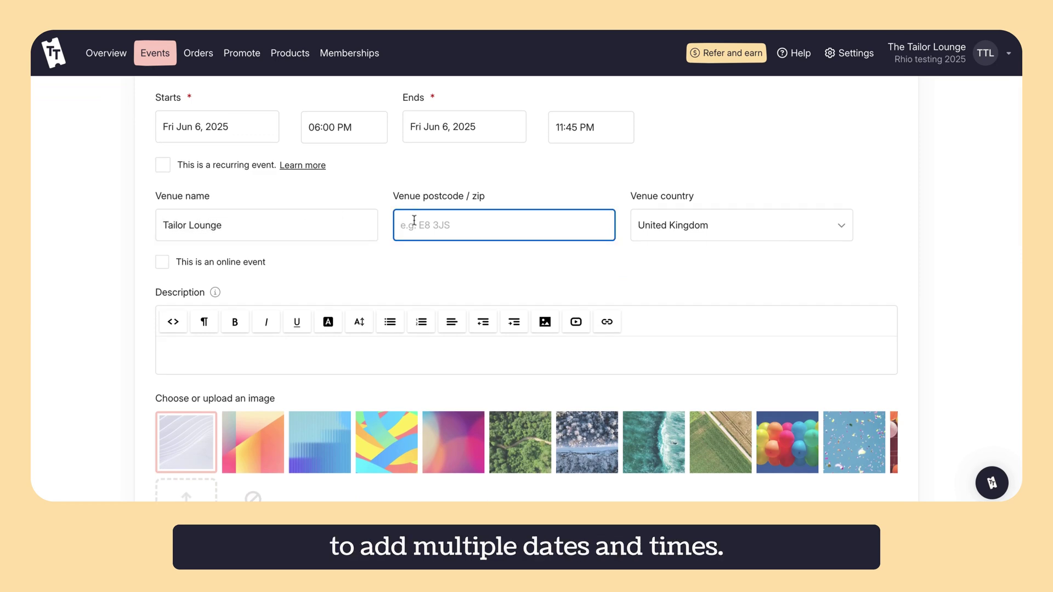
{"action": "type", "text": "E8 3JS"}
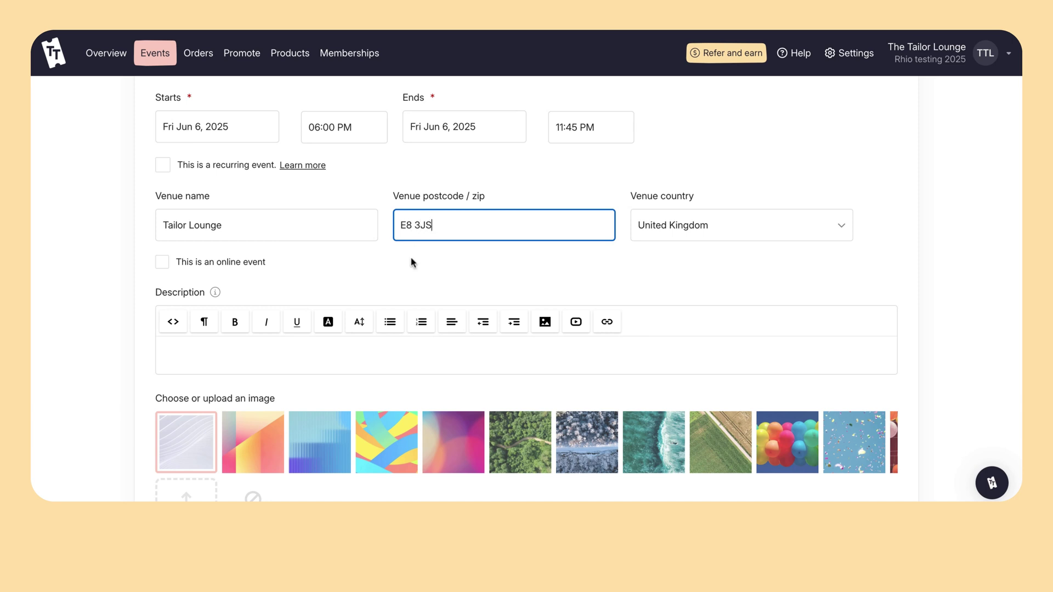
Step: Try the online Zoom option, then set the event back to in-person
{"action": "left_click", "coordinate": [161, 264]}
{"action": "left_click", "coordinate": [220, 225]}
{"action": "left_click", "coordinate": [188, 248]}
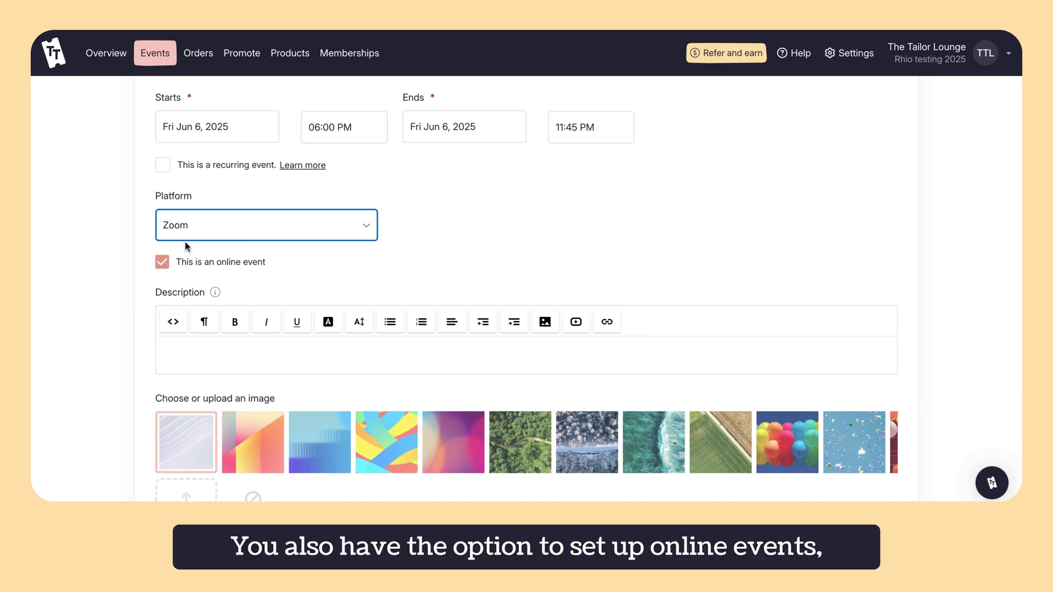
{"action": "left_click", "coordinate": [163, 262]}
{"action": "scroll", "coordinate": [362, 291], "scroll_direction": "down", "scroll_amount": 1}
Step: Paste the promotional jazz-evening paragraph into the event description
{"action": "scroll", "coordinate": [360, 291], "scroll_direction": "down", "scroll_amount": 1}
{"action": "left_click", "coordinate": [372, 306]}
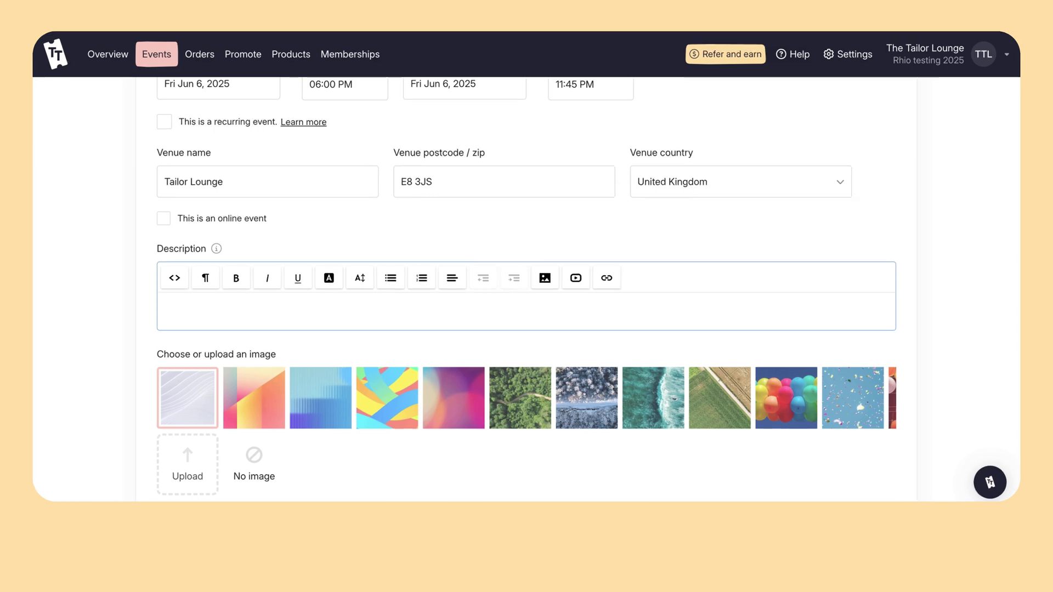
{"action": "type", "text": "Get ready to groove as the rhythm takes over! Join us for an unforgettable evening of smooth jazz, soulful solos, and toe-tapping tunes. Whether you're a die-hard jazz lover or just looking for a night out with a twist, this is your cue to unwind with great music, good company, and cocktails that swing."}
{"action": "key", "text": "Return"}
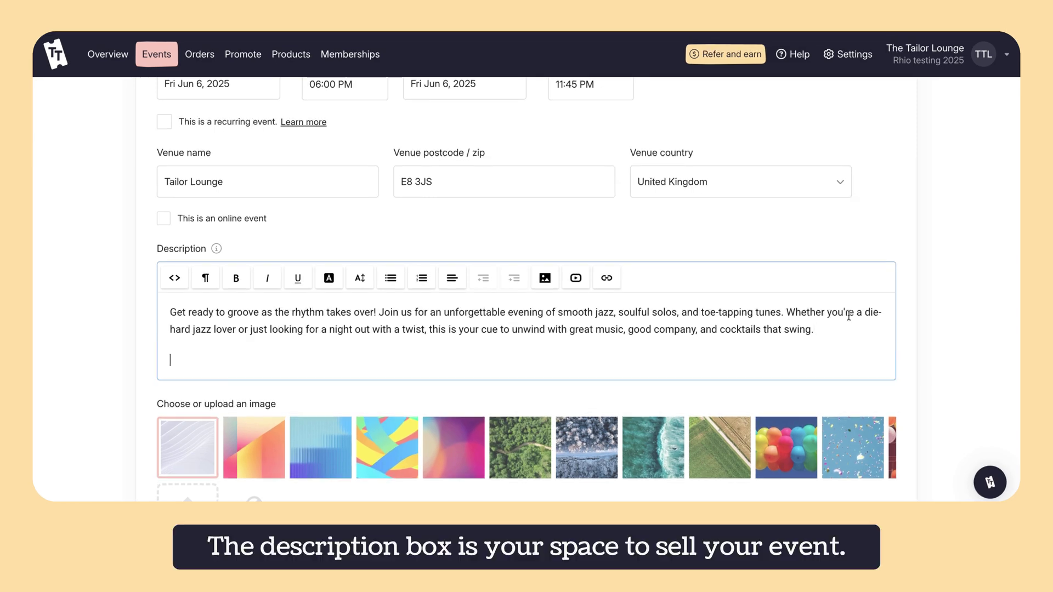
Step: Insert a performer photo below the paragraph, then dismiss the video embed dialog unused
{"action": "left_click", "coordinate": [545, 278]}
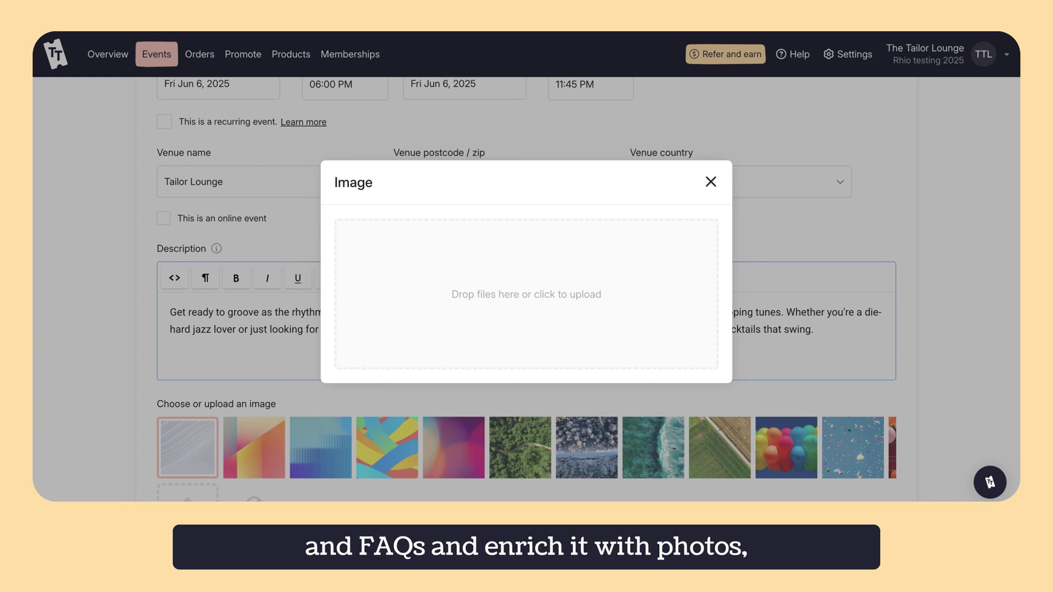
{"action": "key", "text": "Escape"}
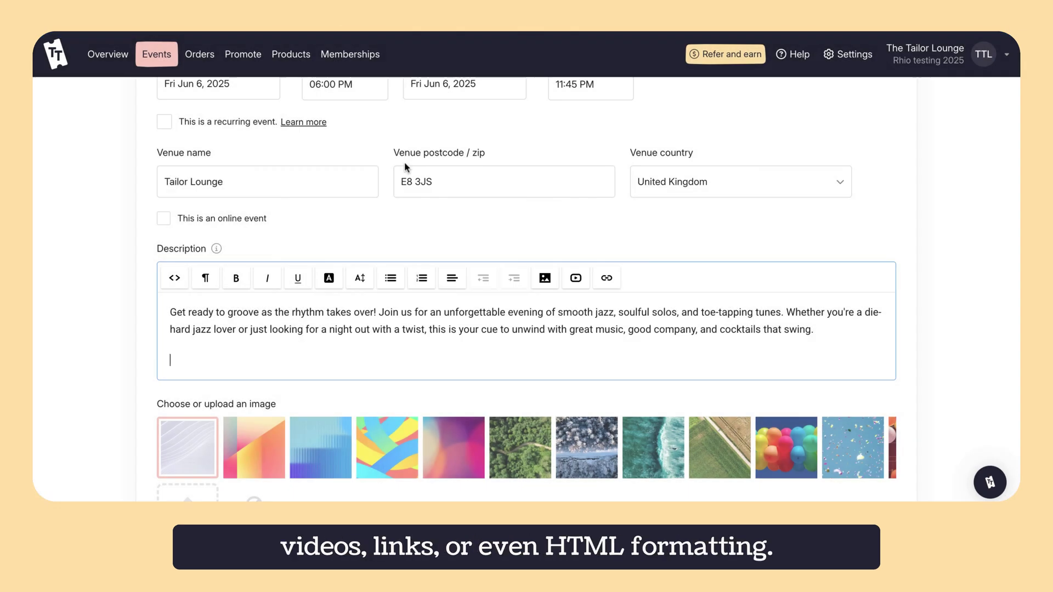
{"action": "scroll", "coordinate": [476, 313], "scroll_direction": "down", "scroll_amount": 1}
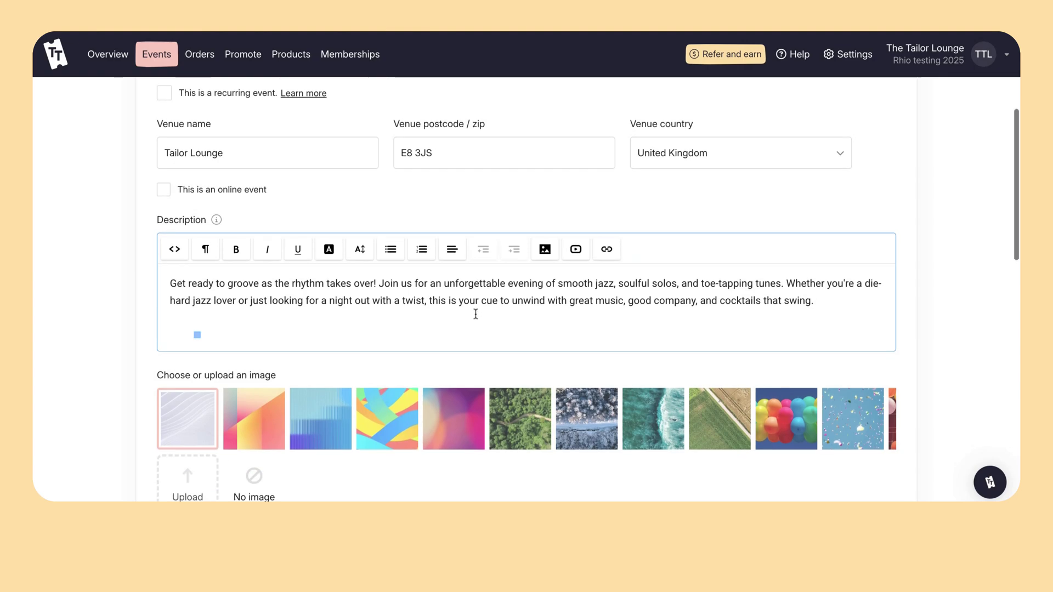
{"action": "scroll", "coordinate": [475, 314], "scroll_direction": "down", "scroll_amount": 8}
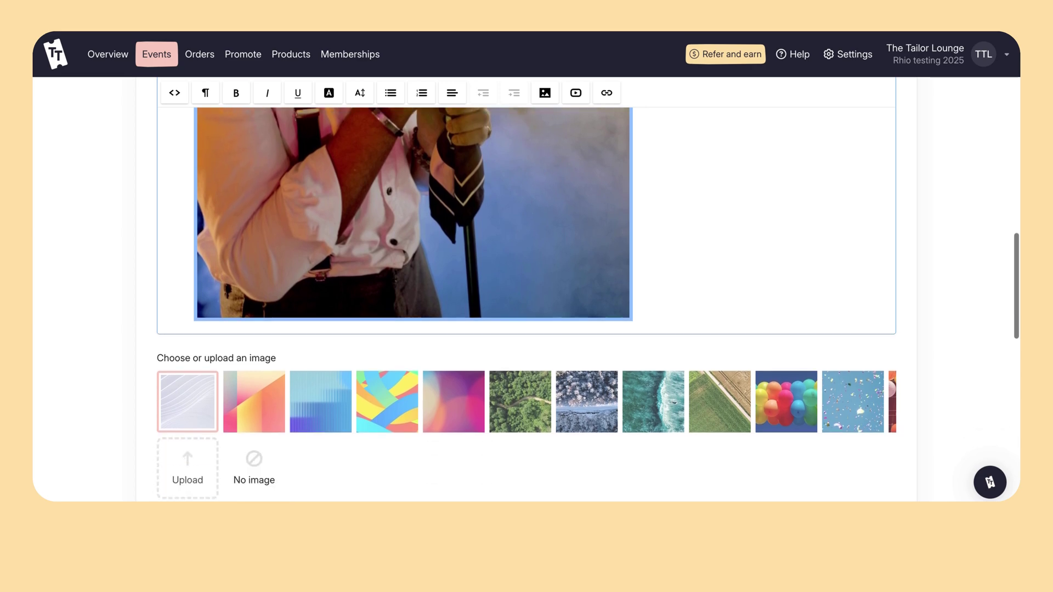
{"action": "scroll", "coordinate": [490, 352], "scroll_direction": "down", "scroll_amount": 2}
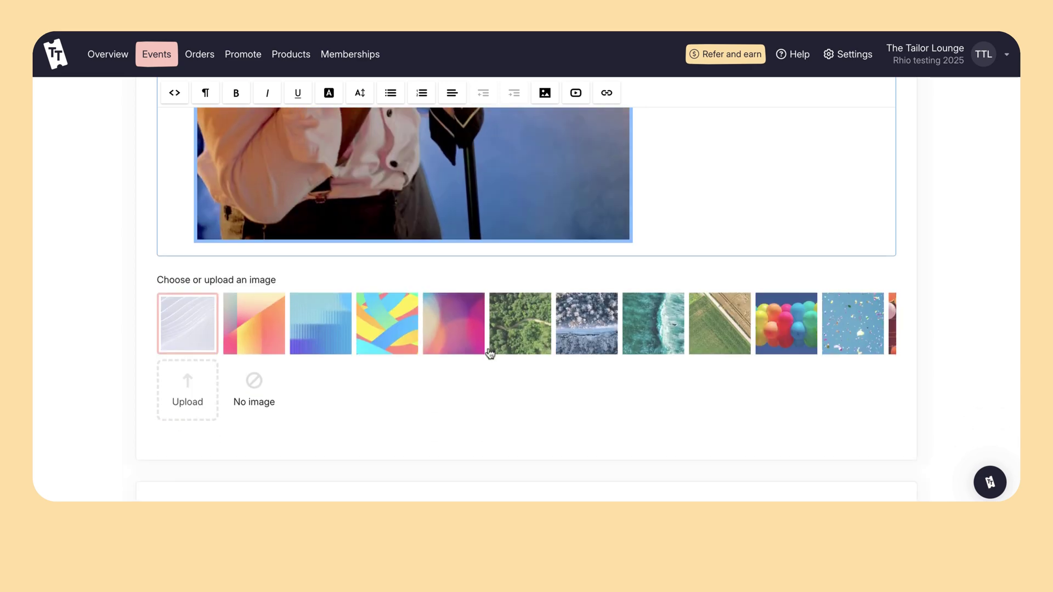
{"action": "left_click", "coordinate": [576, 93]}
{"action": "left_click", "coordinate": [713, 163]}
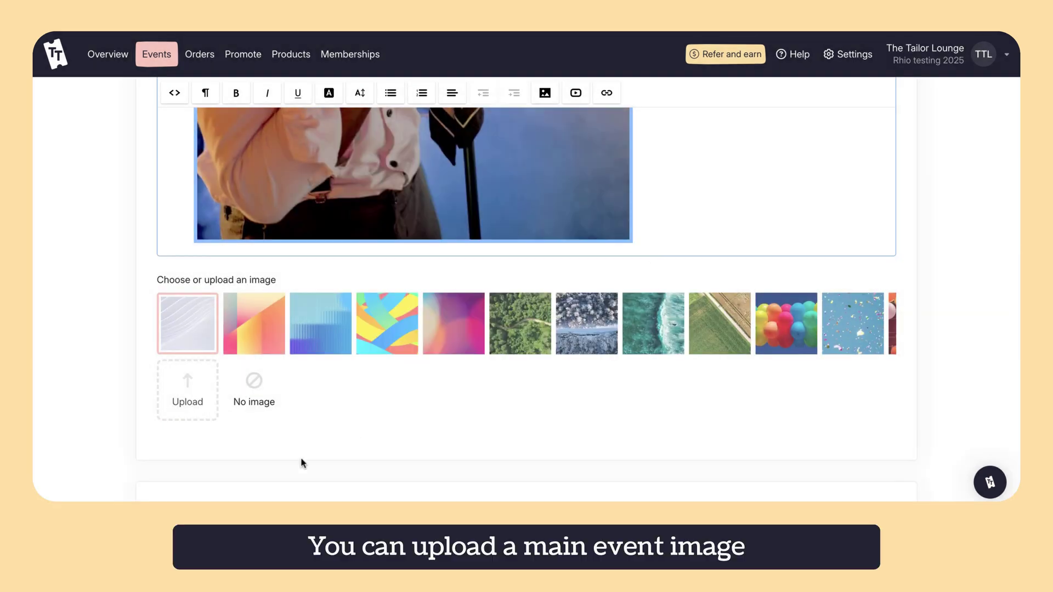
Step: Upload the concert photo as event image and start header alt text 'A jazz quarte'
{"action": "left_click", "coordinate": [181, 418]}
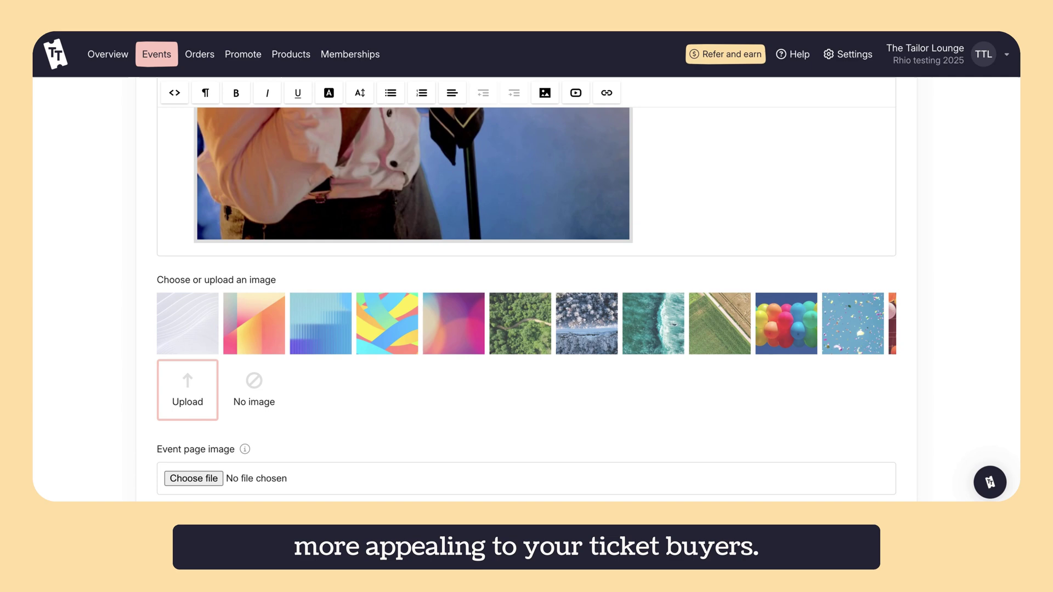
{"action": "scroll", "coordinate": [527, 304], "scroll_direction": "down", "scroll_amount": 1}
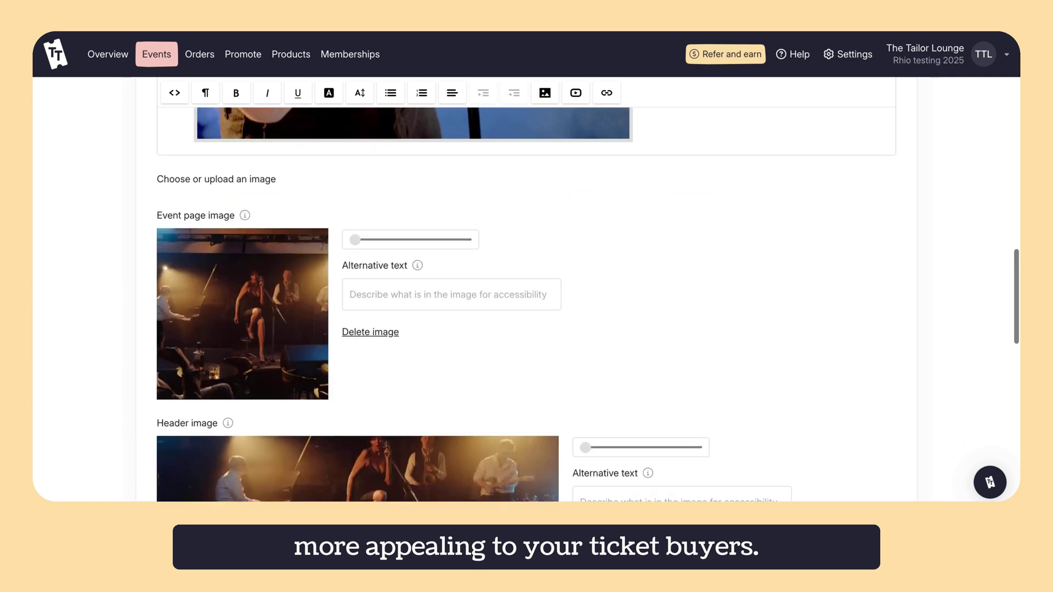
{"action": "scroll", "coordinate": [588, 305], "scroll_direction": "down", "scroll_amount": 2}
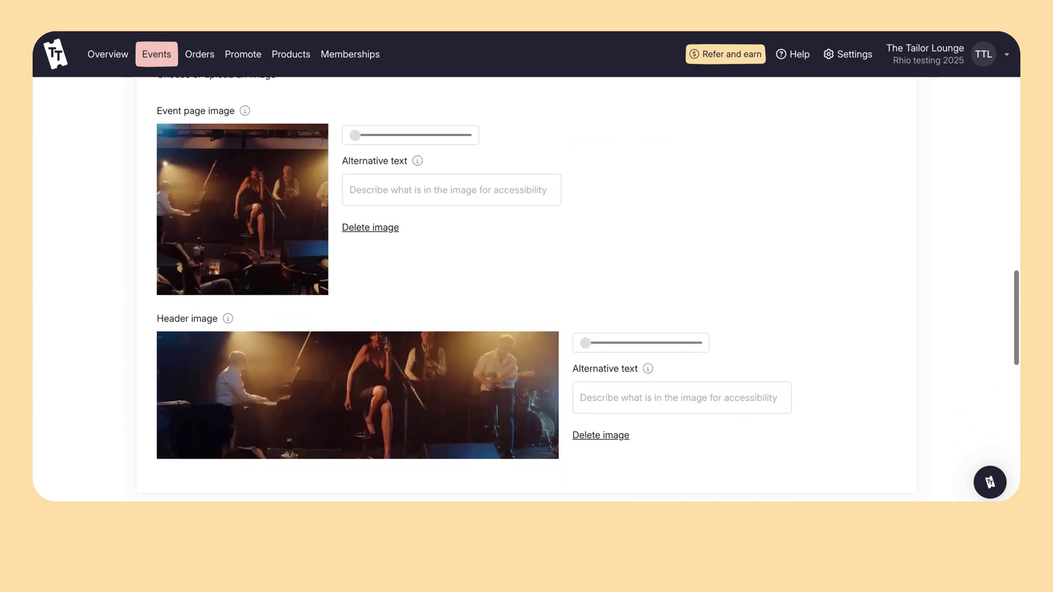
{"action": "left_click", "coordinate": [607, 402]}
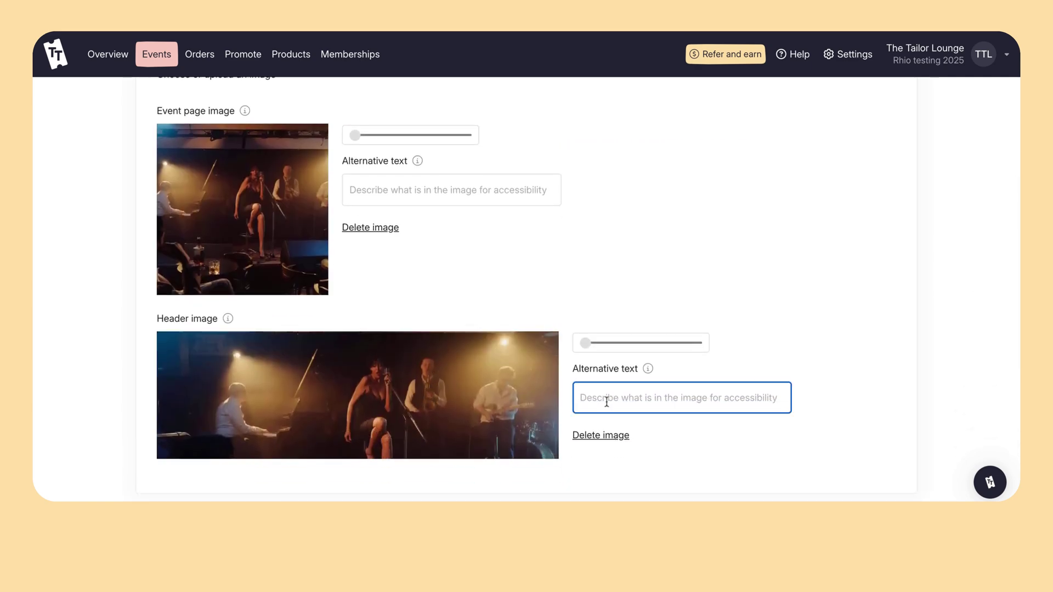
{"action": "type", "text": "A jazz quartet at o"}
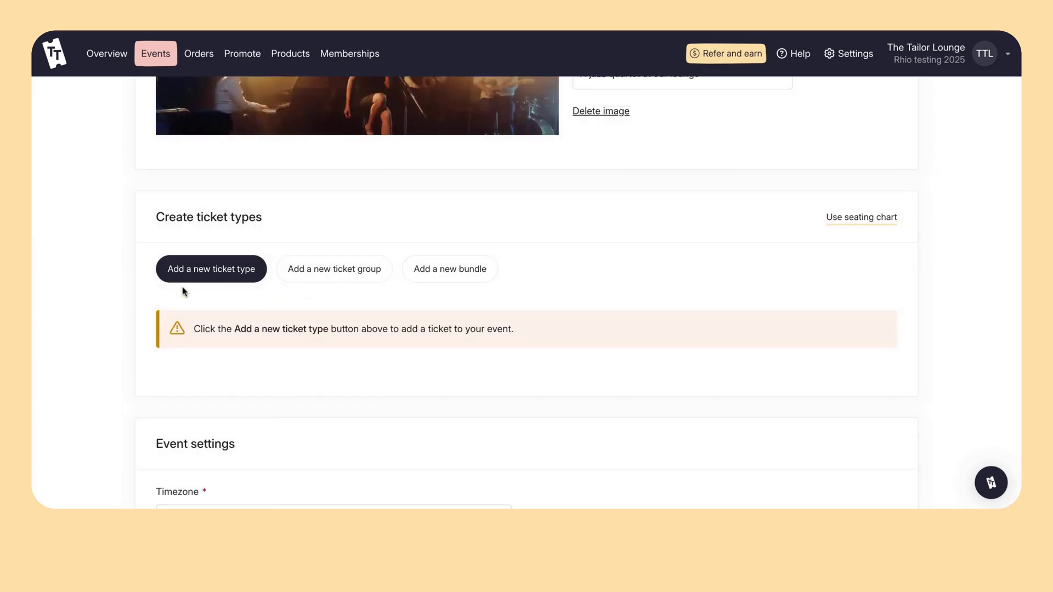
Step: Add Early-bird Admission: 40 at £10.00, £1.50 fee, description 'Limited time discount - get 'em'
{"action": "left_click", "coordinate": [198, 277]}
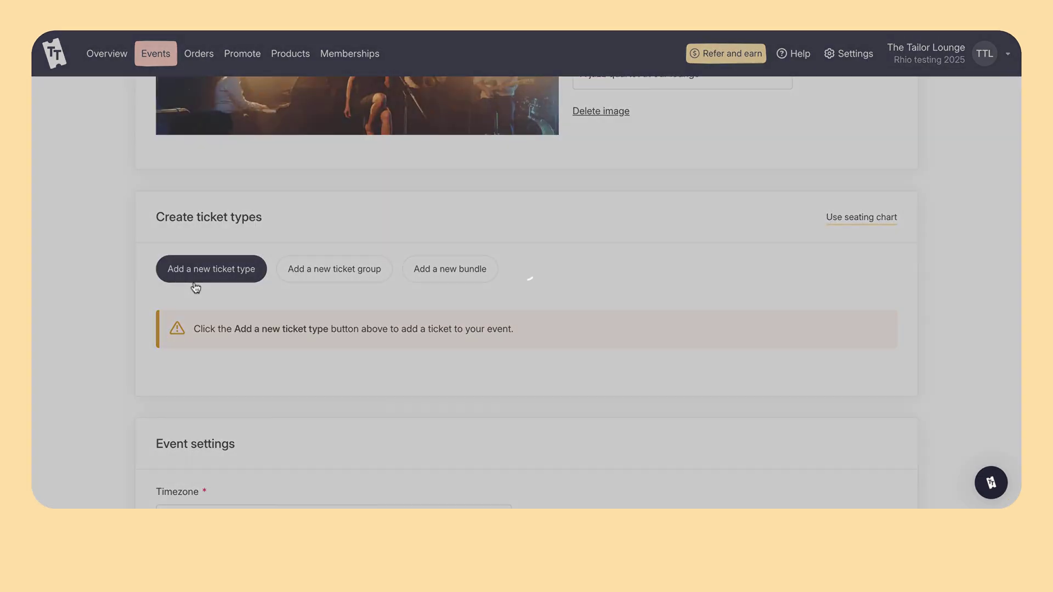
{"action": "double_click", "coordinate": [337, 170]}
{"action": "type", "text": "Early-bird Admission"}
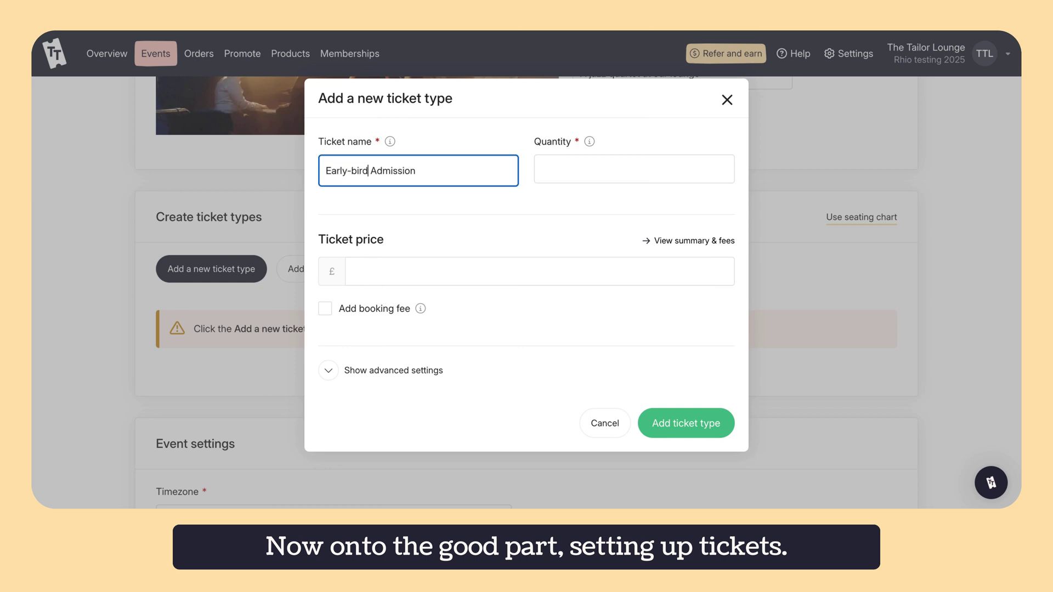
{"action": "left_click", "coordinate": [632, 165]}
{"action": "left_click", "coordinate": [431, 270]}
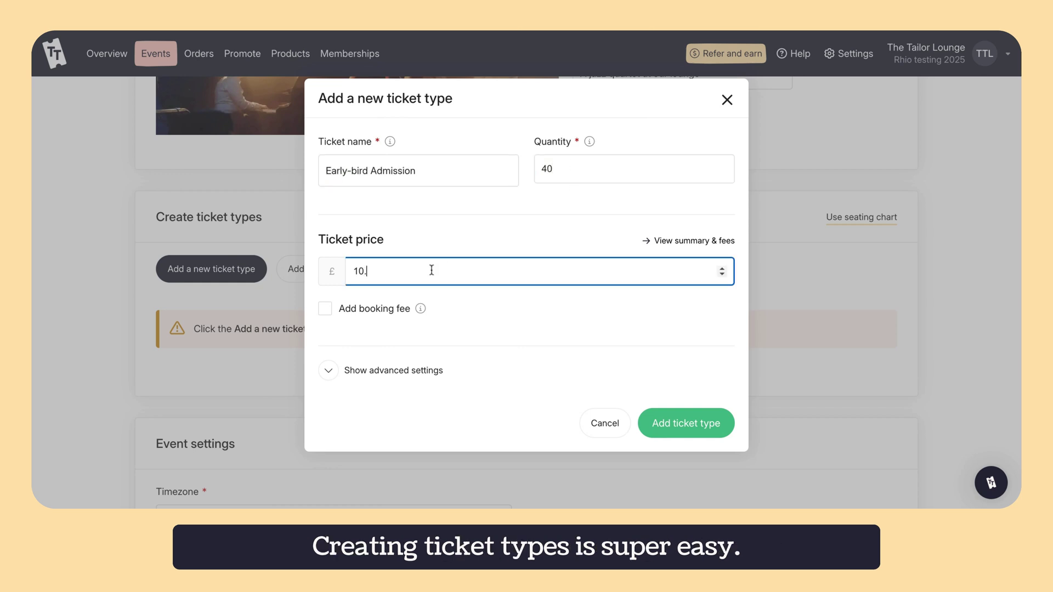
{"action": "left_click", "coordinate": [325, 309]}
{"action": "left_click", "coordinate": [501, 303]}
{"action": "type", "text": "1.00"}
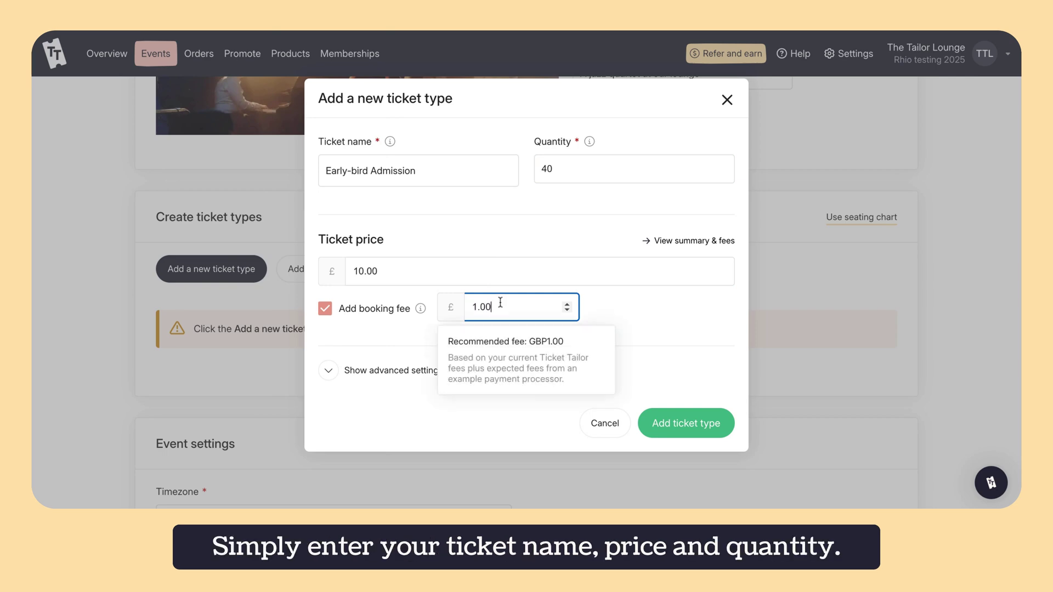
{"action": "left_click", "coordinate": [631, 317]}
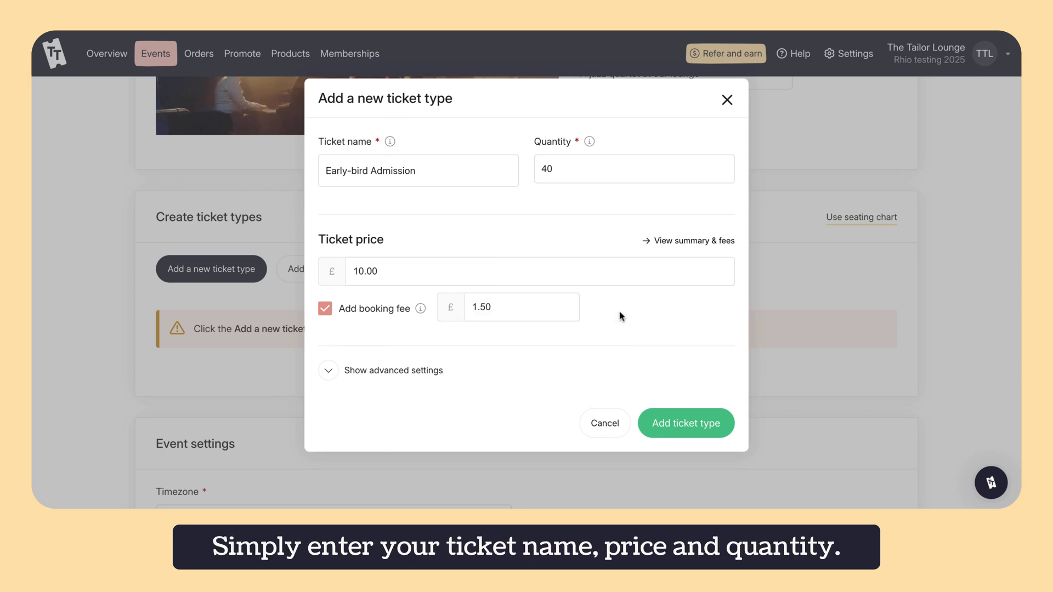
{"action": "left_click", "coordinate": [380, 371]}
{"action": "scroll", "coordinate": [379, 373], "scroll_direction": "down", "scroll_amount": 1}
{"action": "left_click", "coordinate": [379, 373]}
{"action": "type", "text": "Li"}
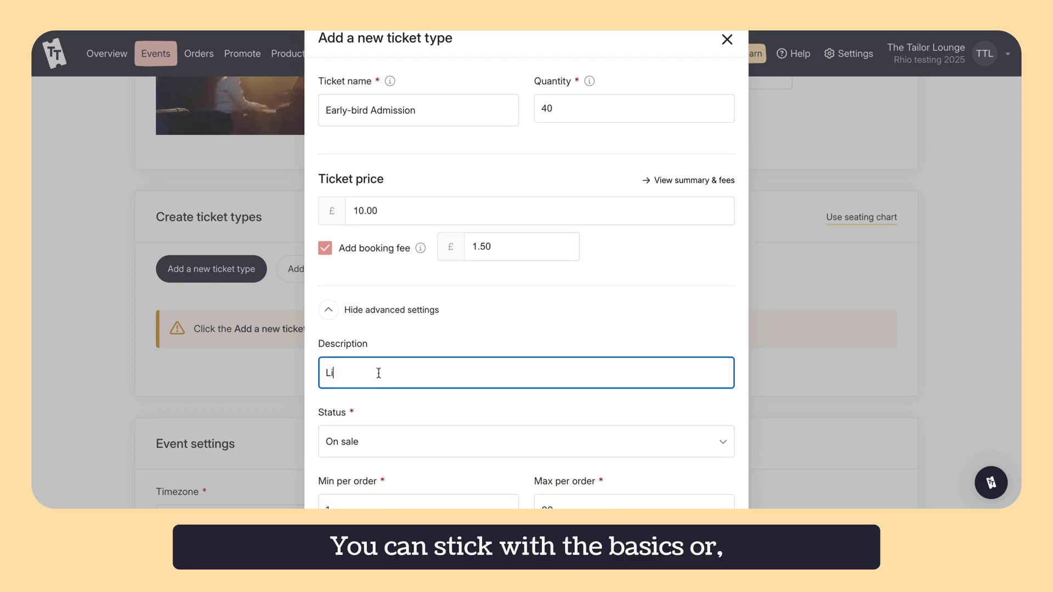
{"action": "type", "text": "mited time discount - get "}
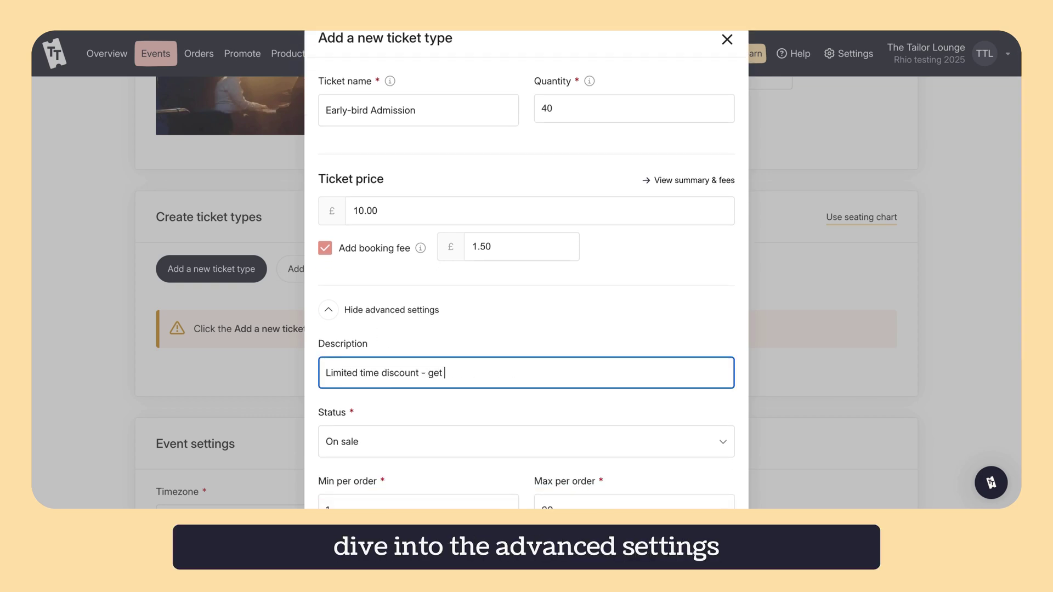
{"action": "type", "text": "'em quick!"}
{"action": "scroll", "coordinate": [487, 349], "scroll_direction": "down", "scroll_amount": 5}
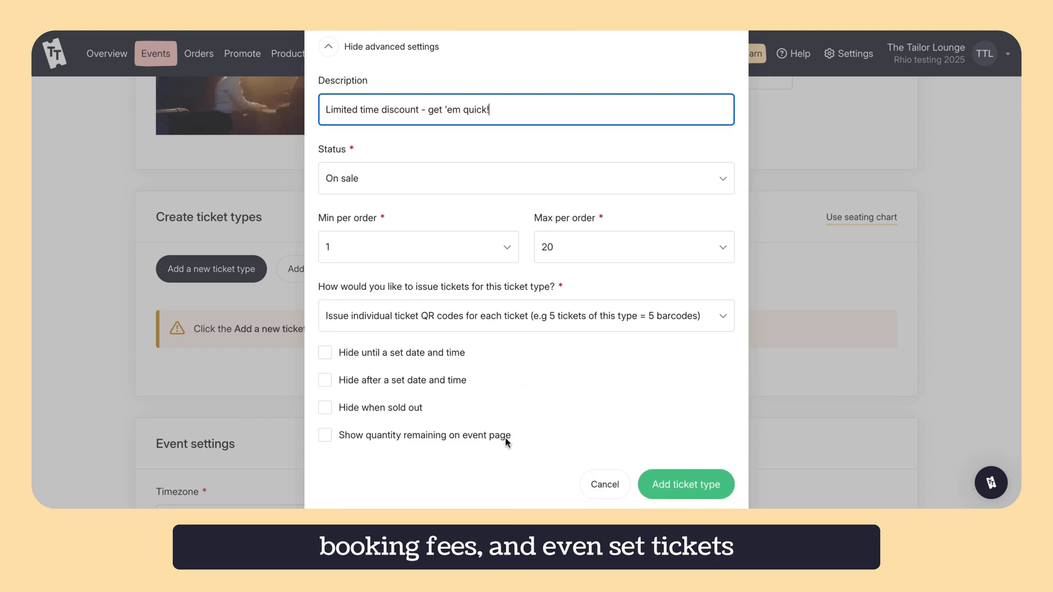
{"action": "left_click", "coordinate": [694, 485]}
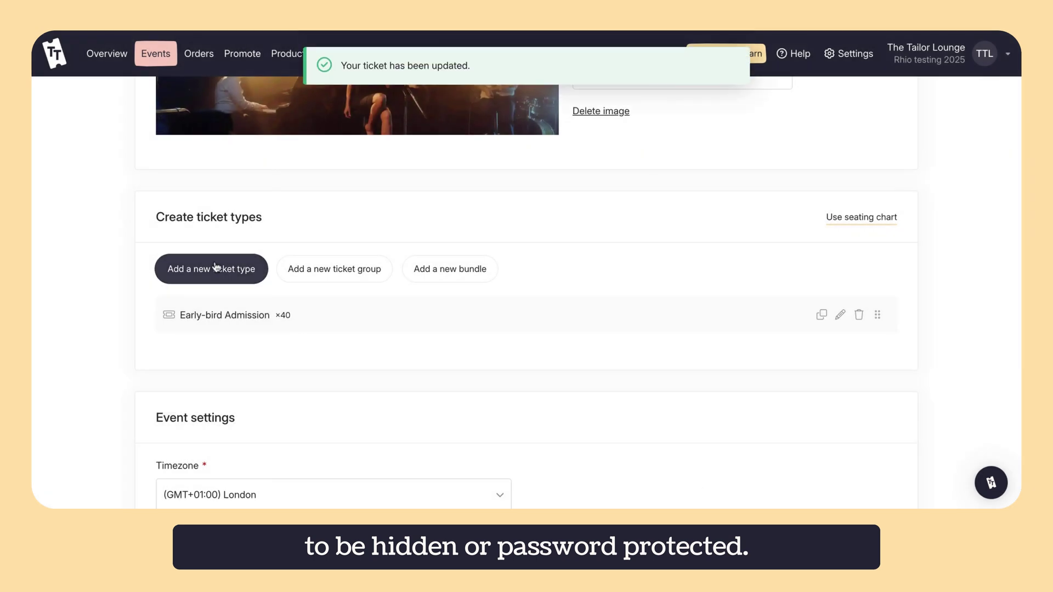
Step: Add General Admission: 100 tickets at £15.00 with a £1.25 booking fee
{"action": "left_click", "coordinate": [215, 267]}
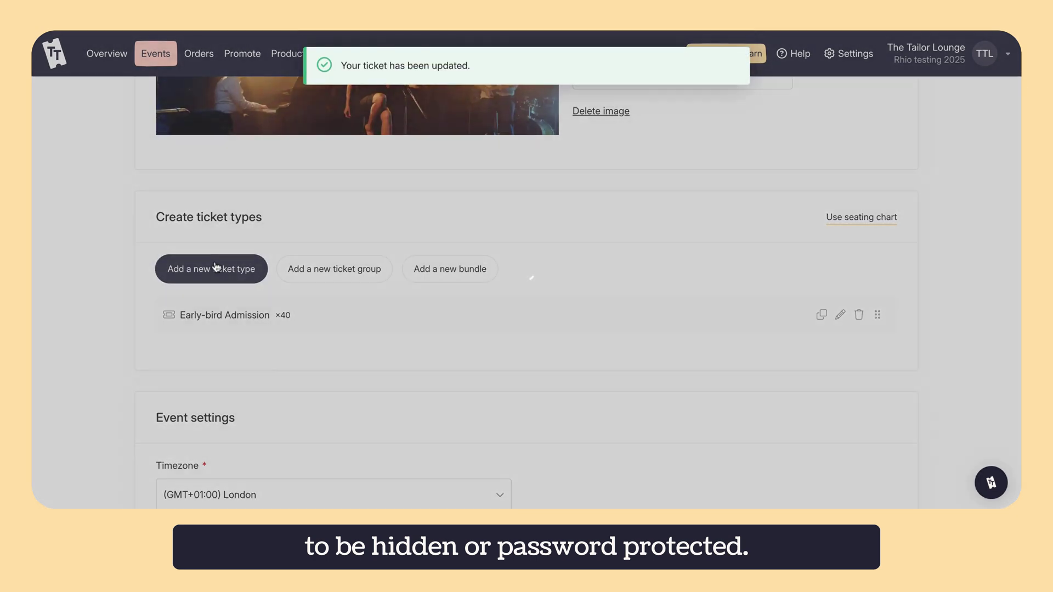
{"action": "left_click", "coordinate": [375, 169]}
{"action": "type", "text": "General admission"}
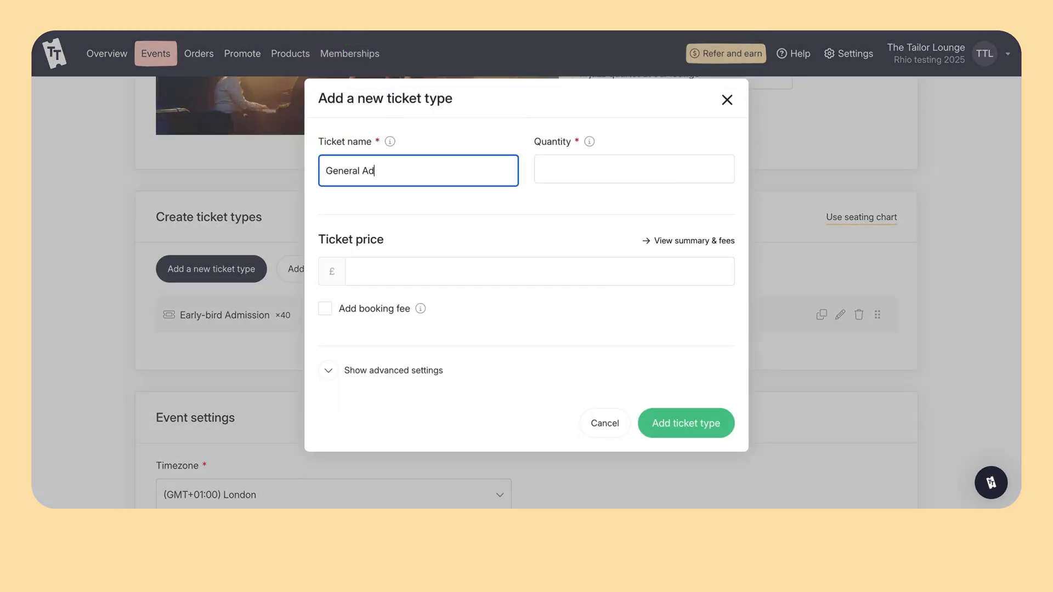
{"action": "left_click", "coordinate": [565, 160]}
{"action": "type", "text": "100"}
{"action": "key", "text": "Tab"}
{"action": "type", "text": "15"}
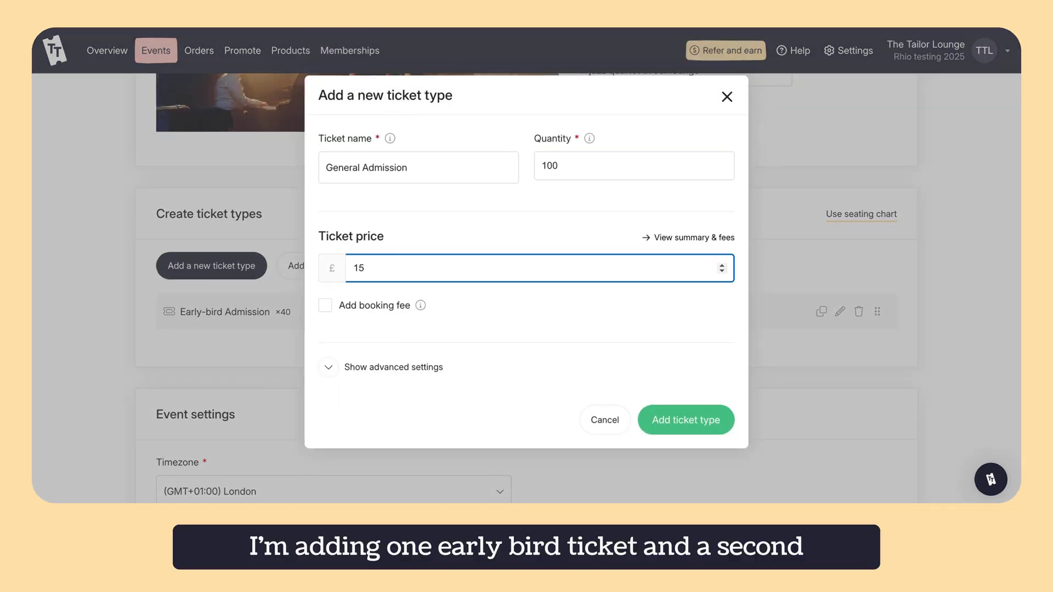
{"action": "left_click", "coordinate": [405, 306]}
{"action": "left_click", "coordinate": [506, 304]}
{"action": "type", "text": "1.50"}
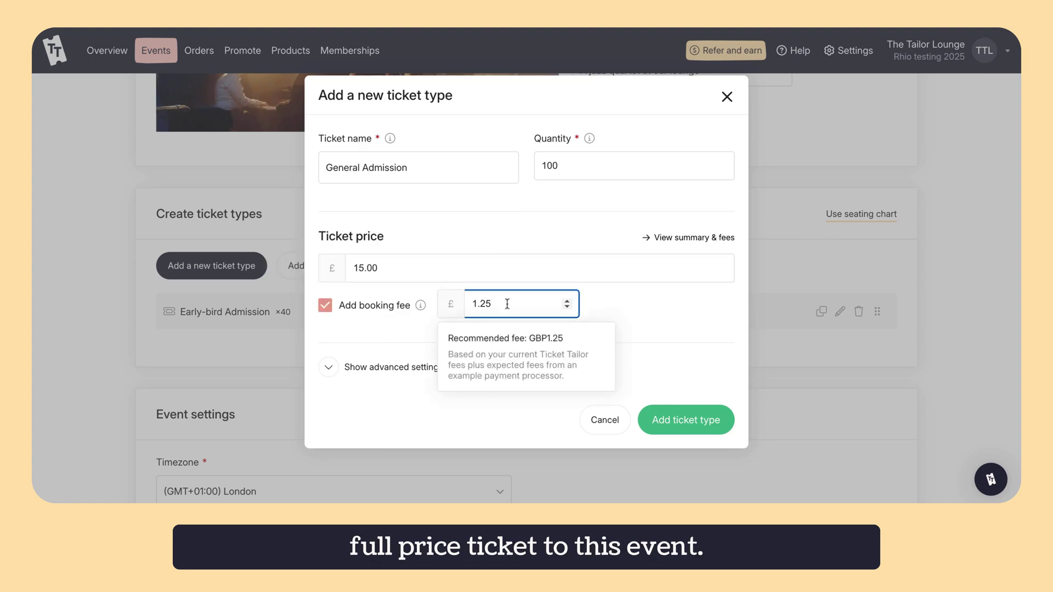
{"action": "key", "text": "Return"}
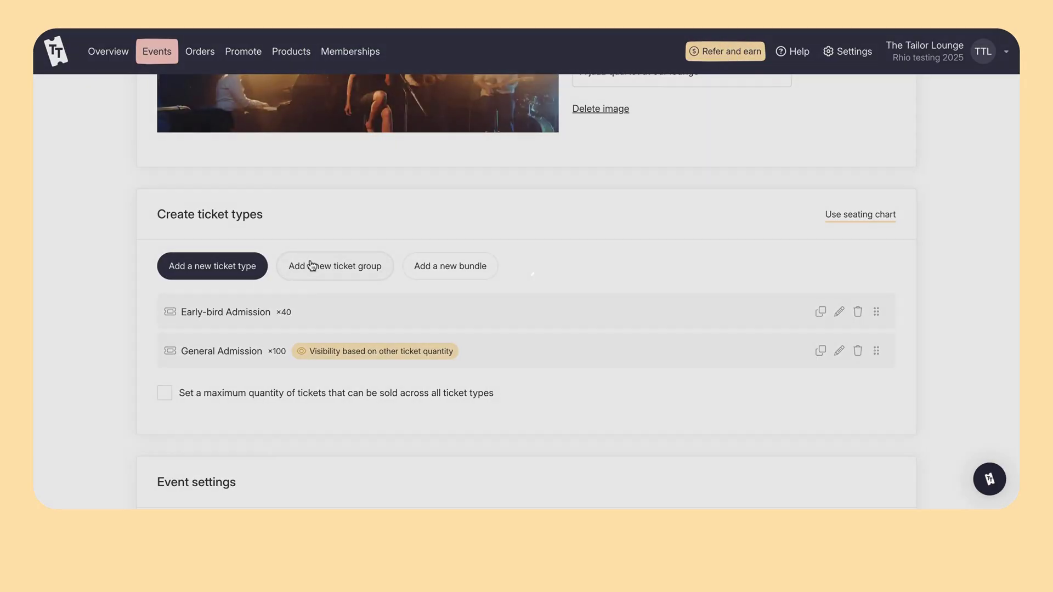
Step: Open and close the ticket group and ticket bundle forms without adding anything
{"action": "left_click", "coordinate": [311, 266]}
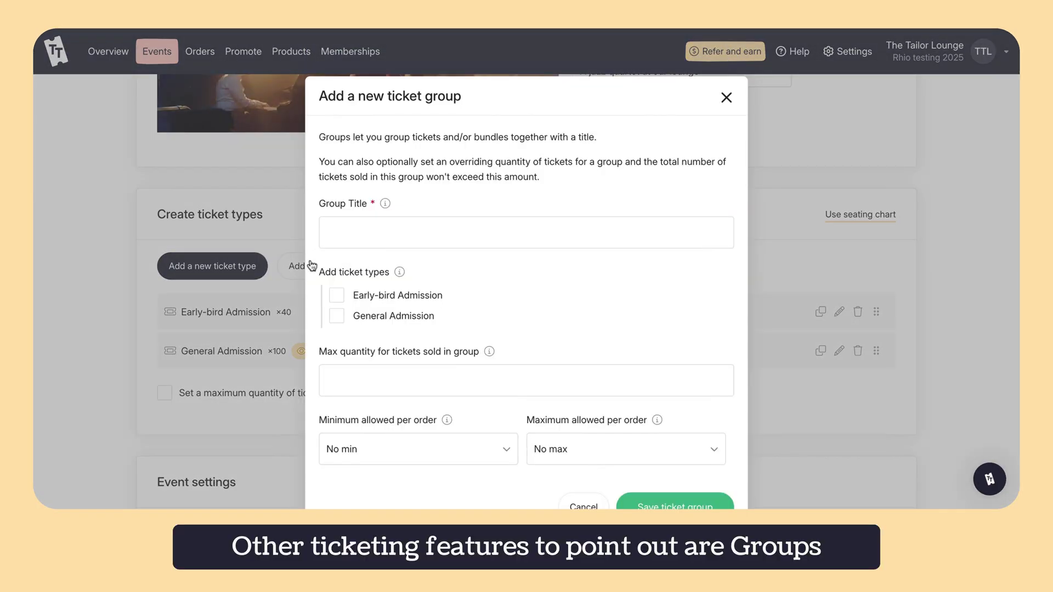
{"action": "left_click", "coordinate": [726, 100]}
{"action": "left_click", "coordinate": [454, 275]}
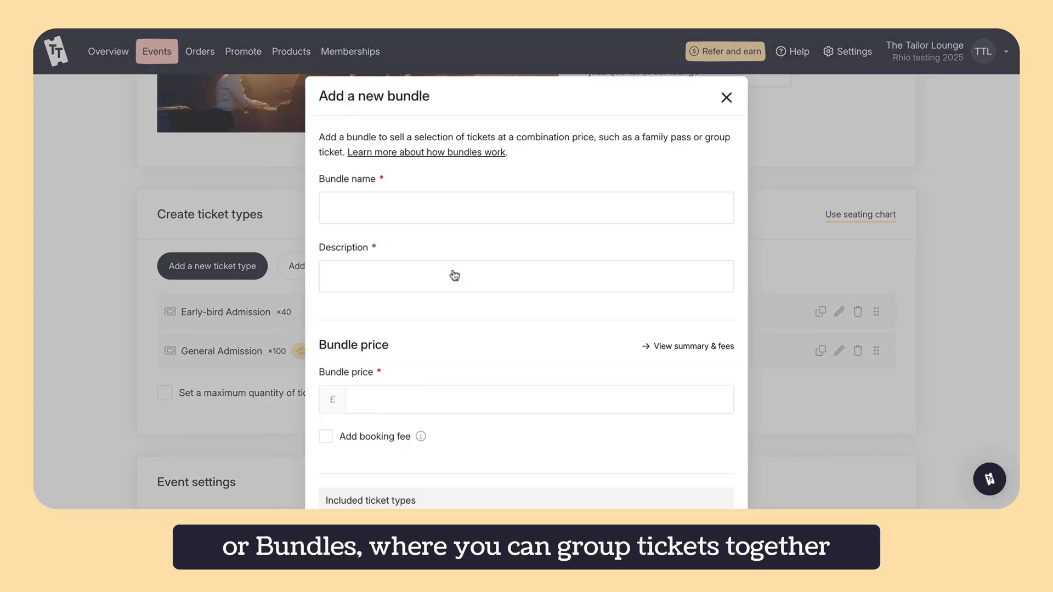
{"action": "scroll", "coordinate": [454, 275], "scroll_direction": "down", "scroll_amount": 2}
{"action": "scroll", "coordinate": [527, 274], "scroll_direction": "down", "scroll_amount": 3}
{"action": "scroll", "coordinate": [526, 274], "scroll_direction": "up", "scroll_amount": 5}
{"action": "left_click", "coordinate": [726, 100]}
Step: Dismiss the seating chart prompt and expand the event's advanced settings
{"action": "left_click", "coordinate": [872, 216]}
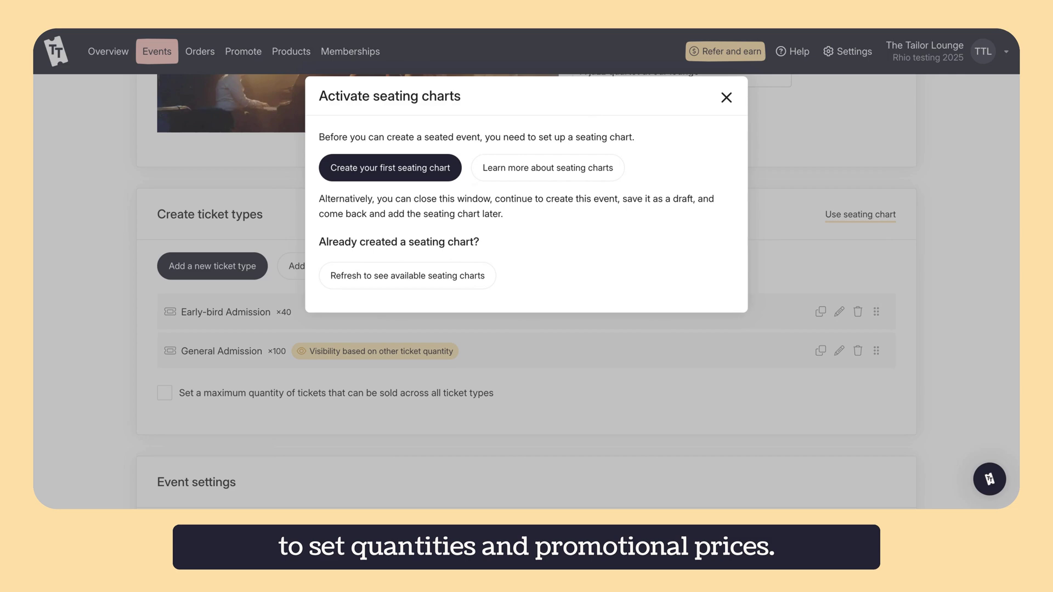
{"action": "left_click", "coordinate": [726, 96]}
{"action": "scroll", "coordinate": [689, 254], "scroll_direction": "down", "scroll_amount": 5}
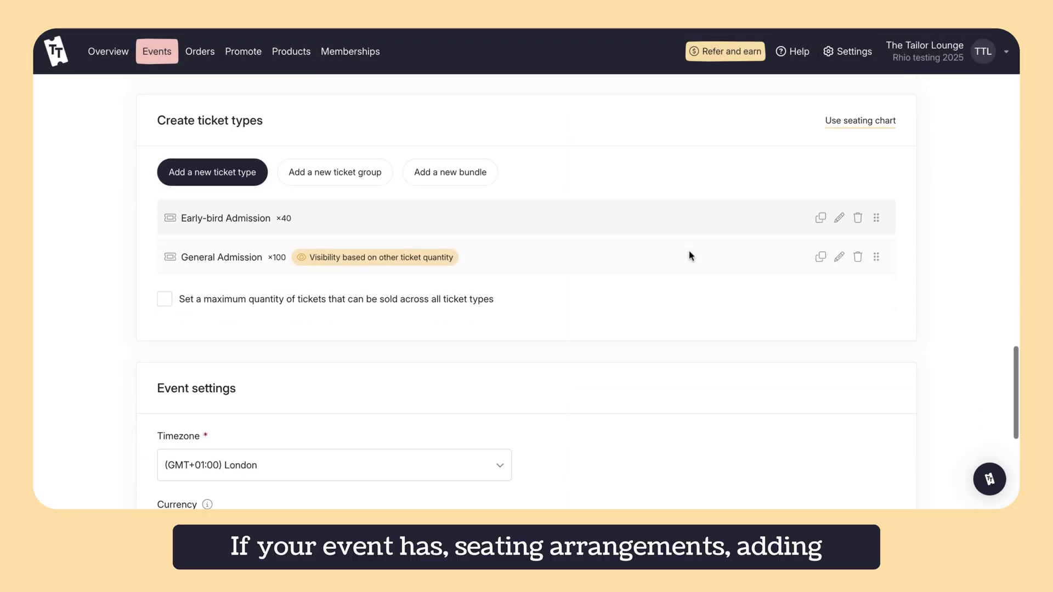
{"action": "left_click", "coordinate": [237, 367]}
{"action": "scroll", "coordinate": [243, 374], "scroll_direction": "down", "scroll_amount": 6}
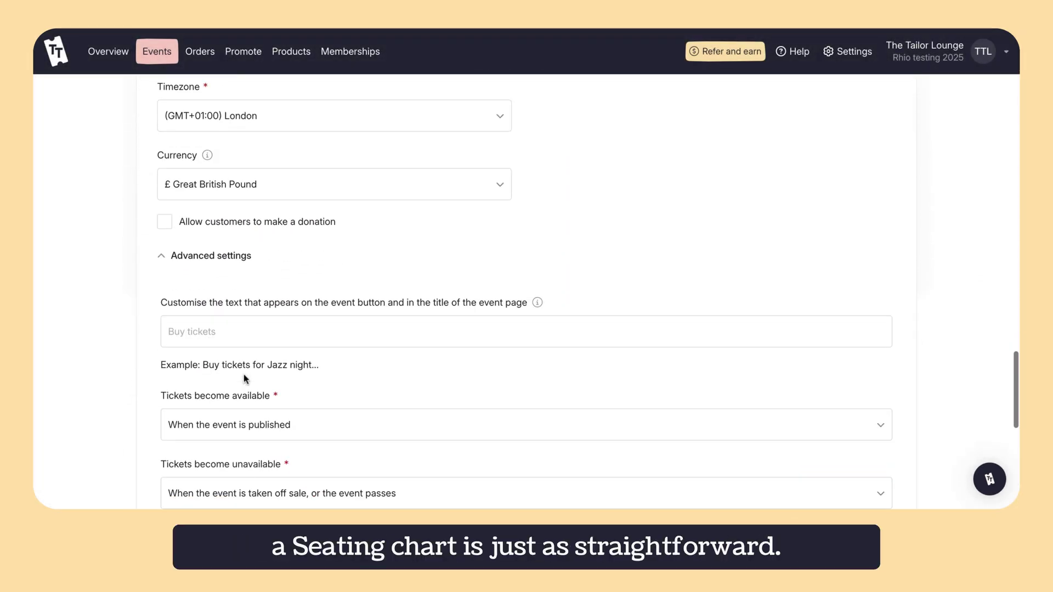
Step: Enable donations with a music-in-schools title, £20.00 suggested, and a partner-charity description
{"action": "scroll", "coordinate": [230, 307], "scroll_direction": "up", "scroll_amount": 4}
{"action": "left_click", "coordinate": [205, 261]}
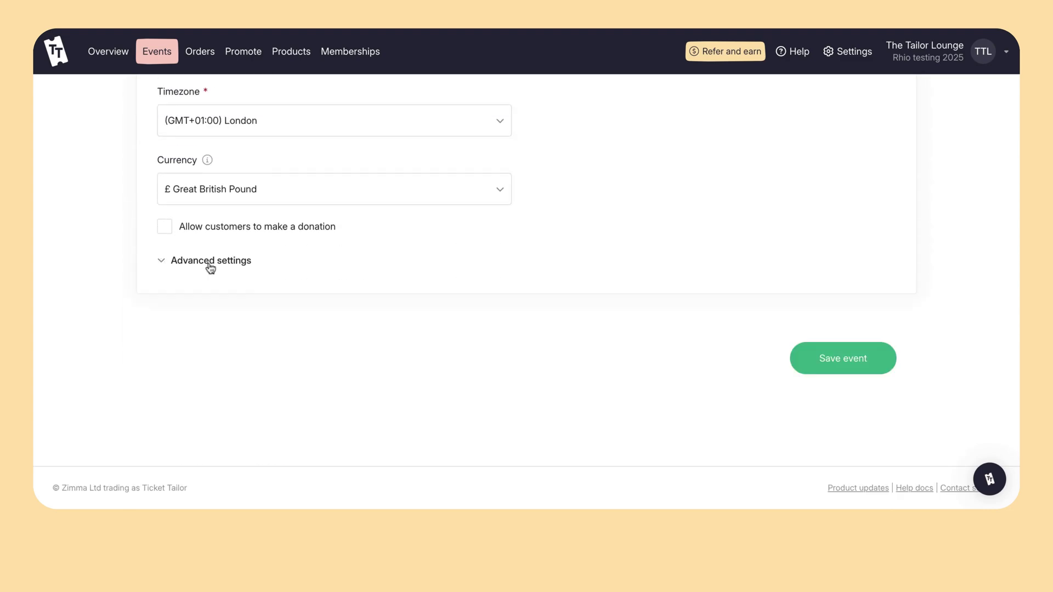
{"action": "scroll", "coordinate": [210, 267], "scroll_direction": "up", "scroll_amount": 2}
{"action": "left_click", "coordinate": [164, 324]}
{"action": "left_click", "coordinate": [342, 382]}
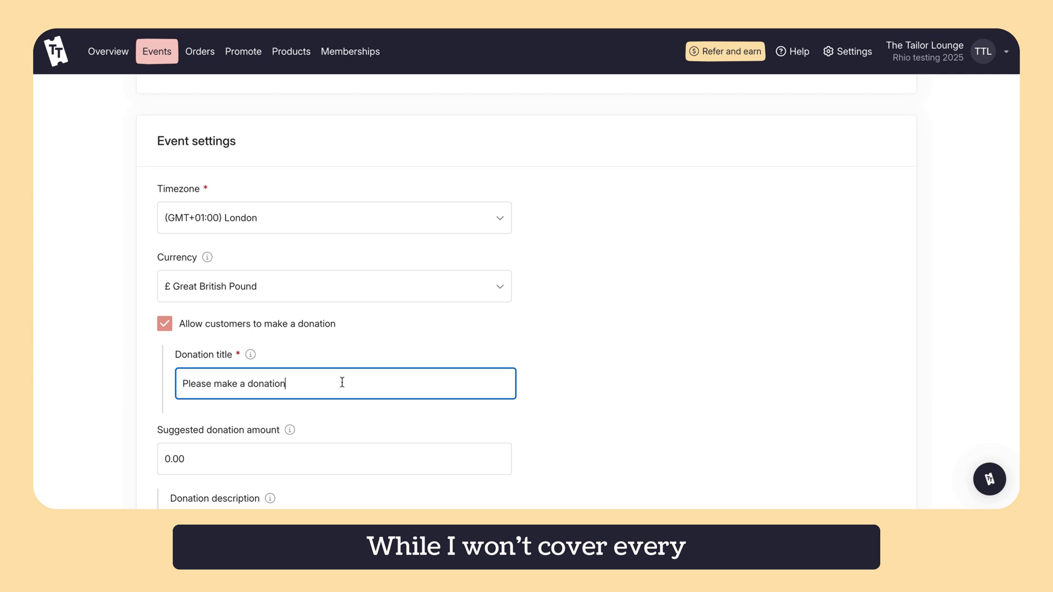
{"action": "type", "text": "upport music "}
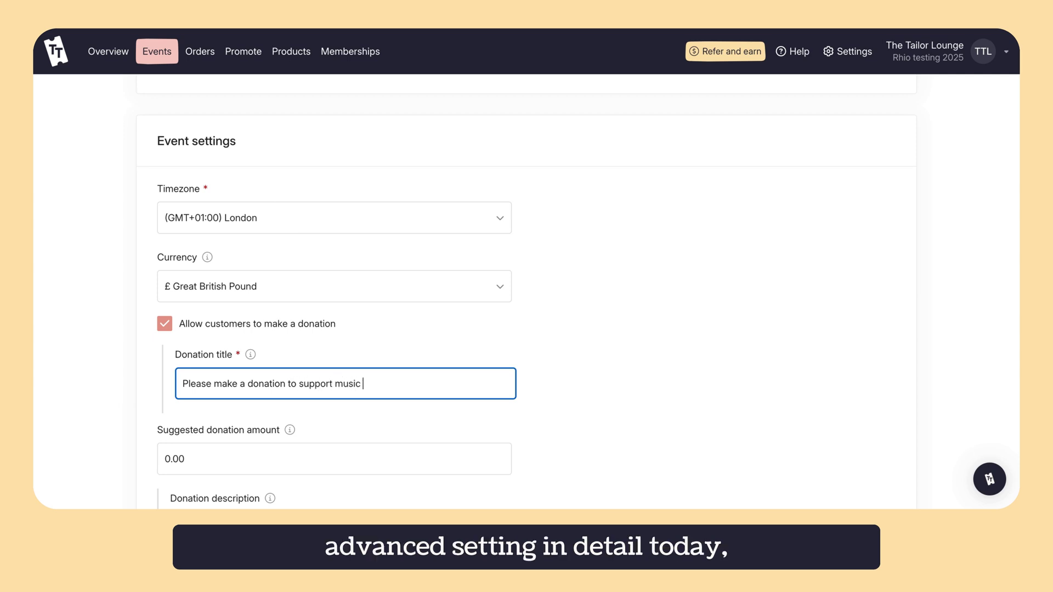
{"action": "type", "text": "in schools"}
{"action": "scroll", "coordinate": [357, 425], "scroll_direction": "down", "scroll_amount": 2}
{"action": "left_click", "coordinate": [250, 373]}
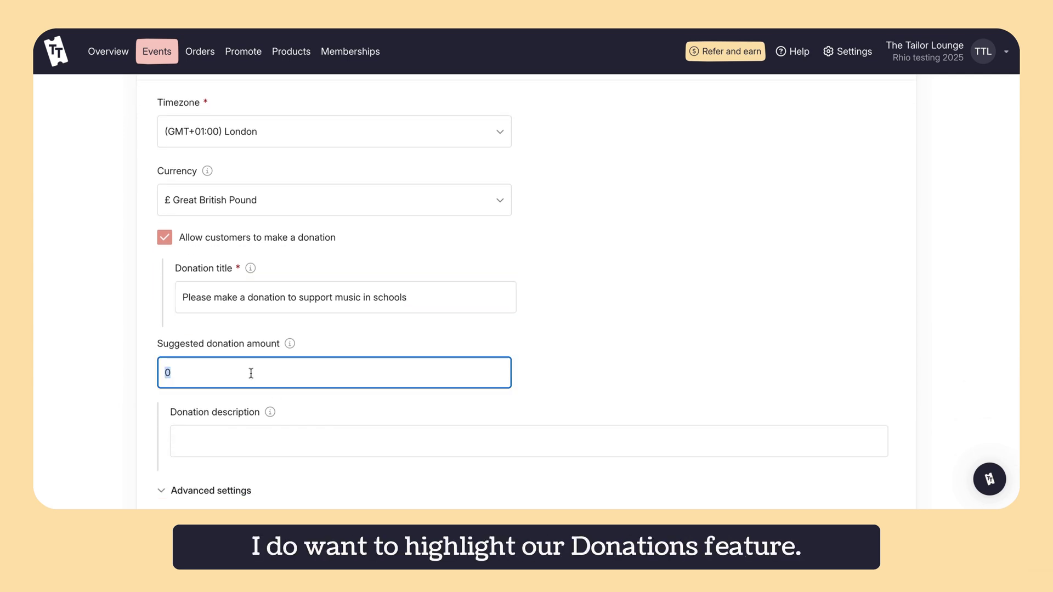
{"action": "type", "text": "20.00"}
{"action": "left_click", "coordinate": [325, 442]}
{"action": "type", "text": "All"}
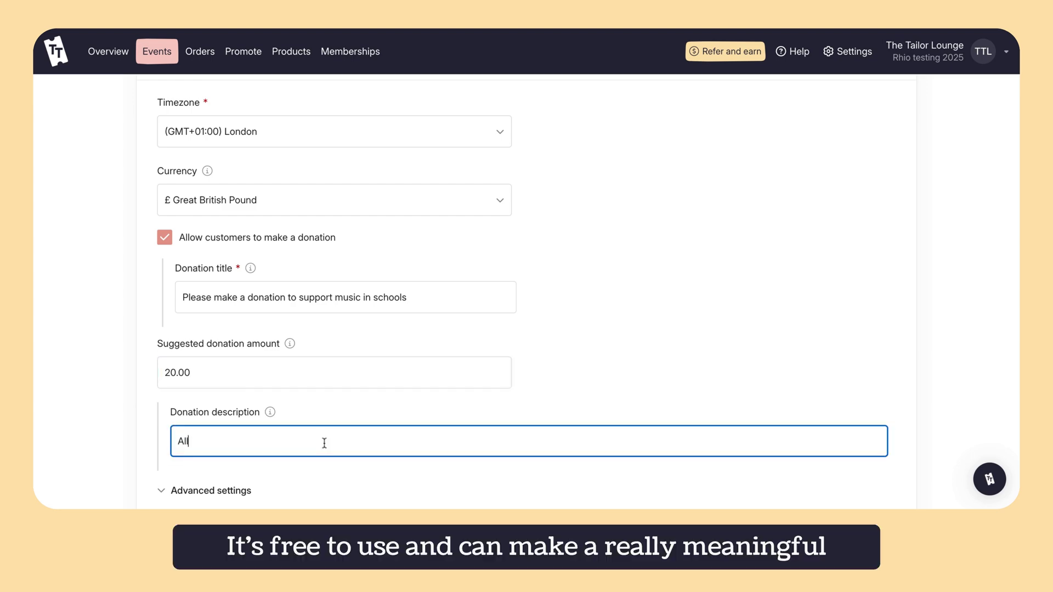
{"action": "type", "text": " of your donation amount will be passed on"}
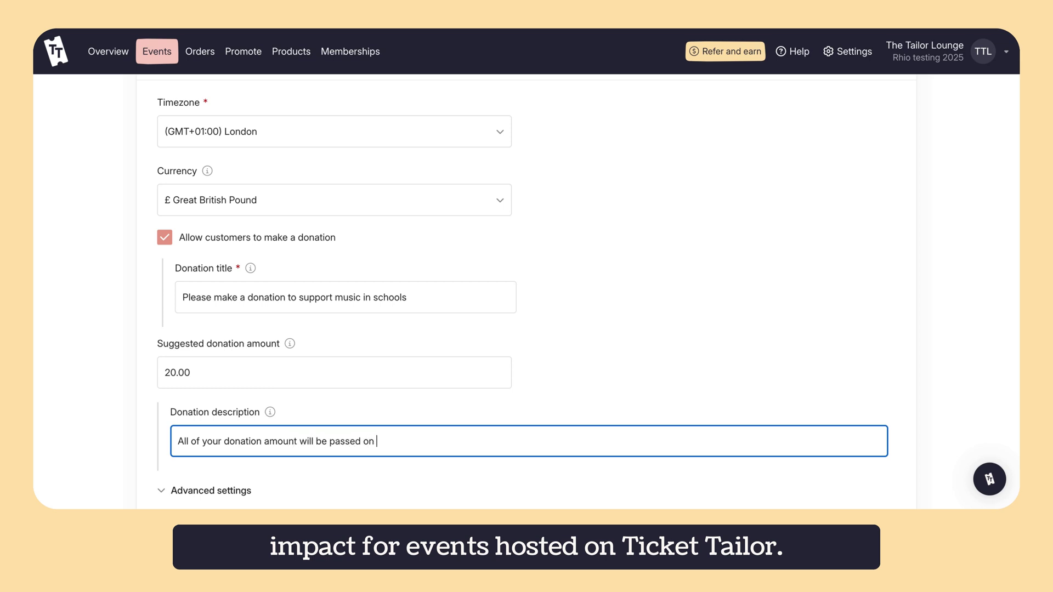
{"action": "type", "text": " to our partner charity."}
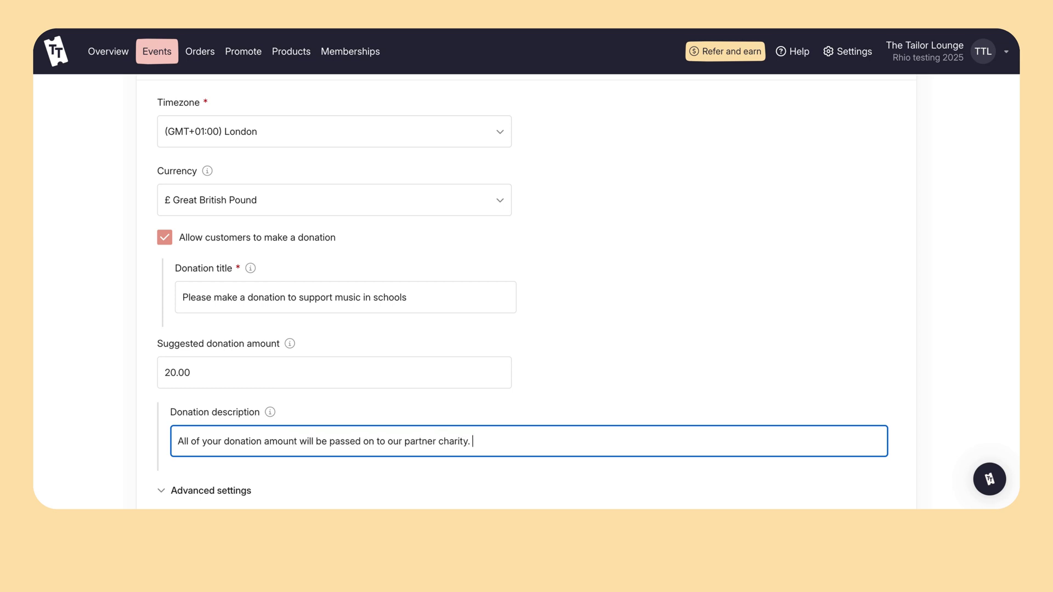
{"action": "scroll", "coordinate": [527, 296], "scroll_direction": "down", "scroll_amount": 3}
Step: Save the event, preview its public page, and test-buy Early-bird tickets to checkout
{"action": "left_click", "coordinate": [817, 422]}
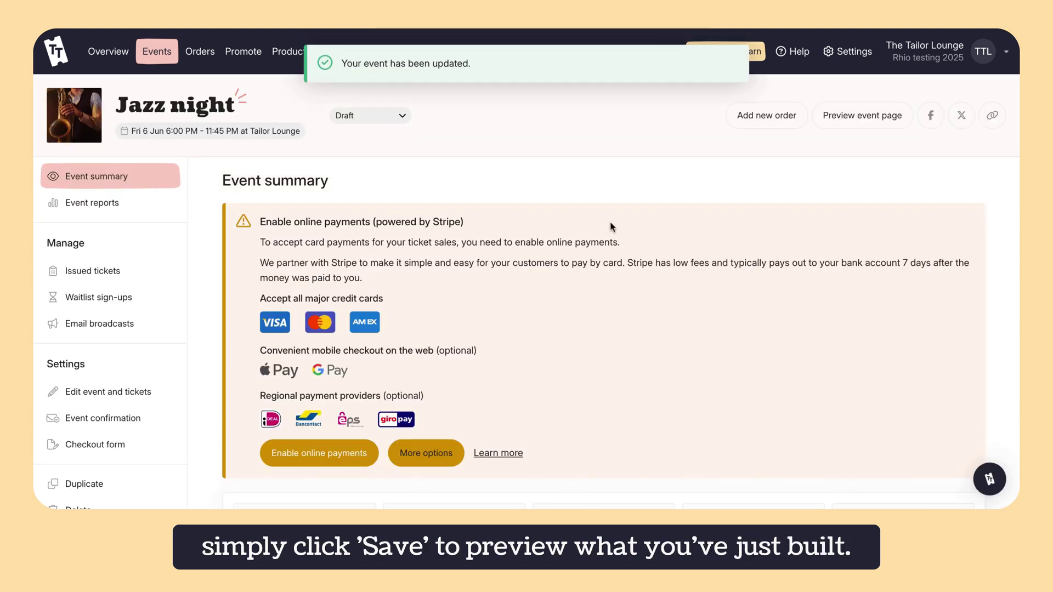
{"action": "left_click", "coordinate": [870, 127]}
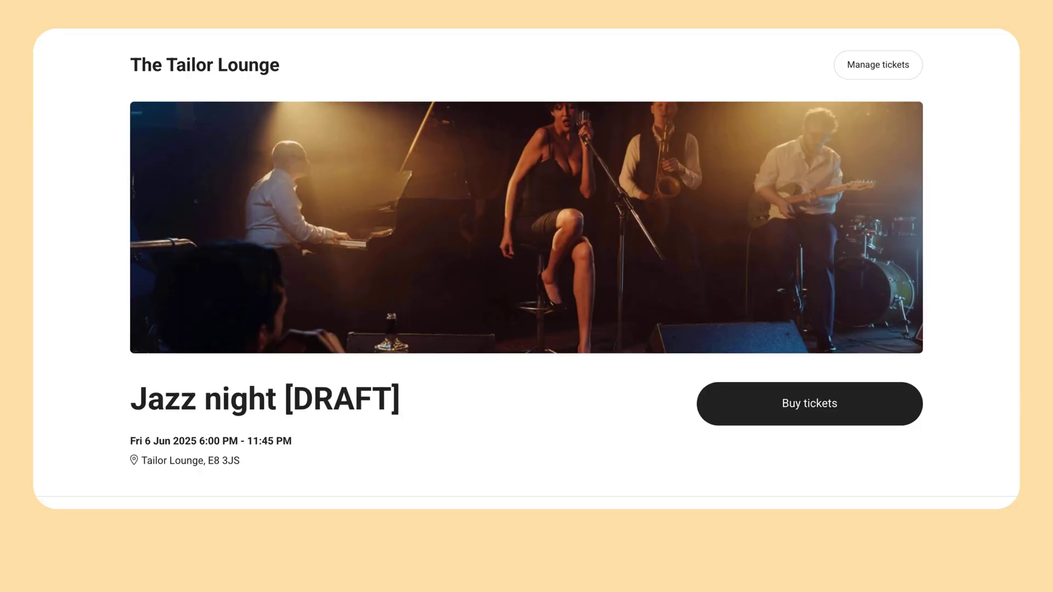
{"action": "scroll", "coordinate": [820, 281], "scroll_direction": "down", "scroll_amount": 10}
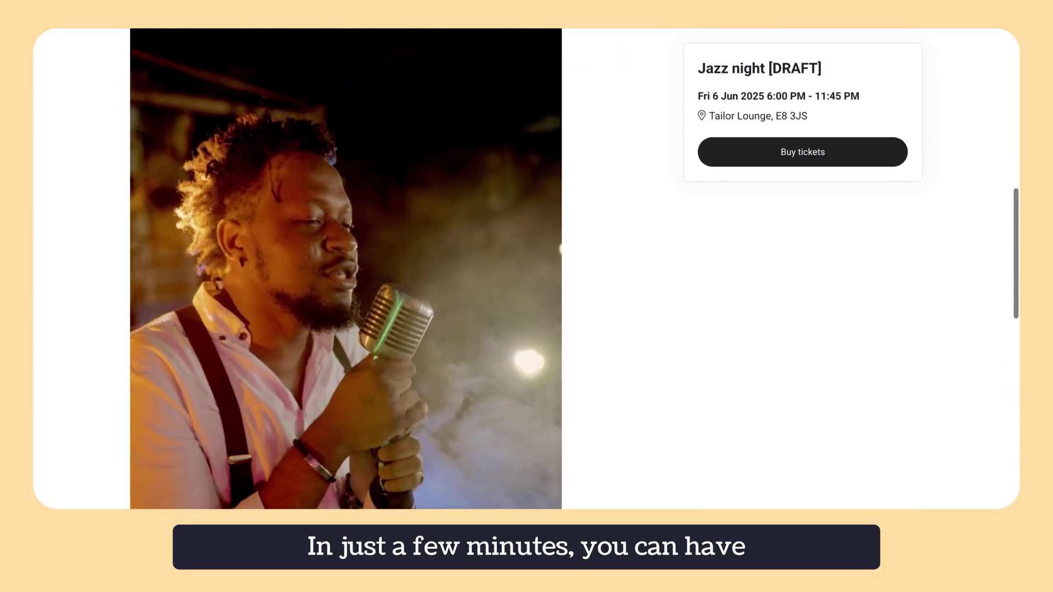
{"action": "scroll", "coordinate": [795, 164], "scroll_direction": "down", "scroll_amount": 5}
{"action": "left_click", "coordinate": [791, 153]}
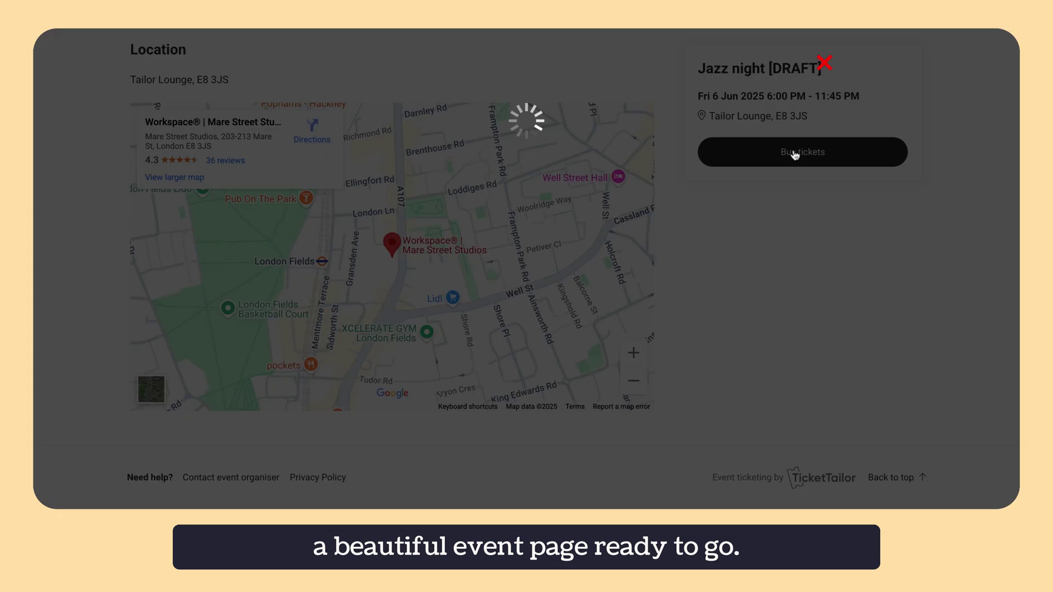
{"action": "left_click", "coordinate": [758, 171]}
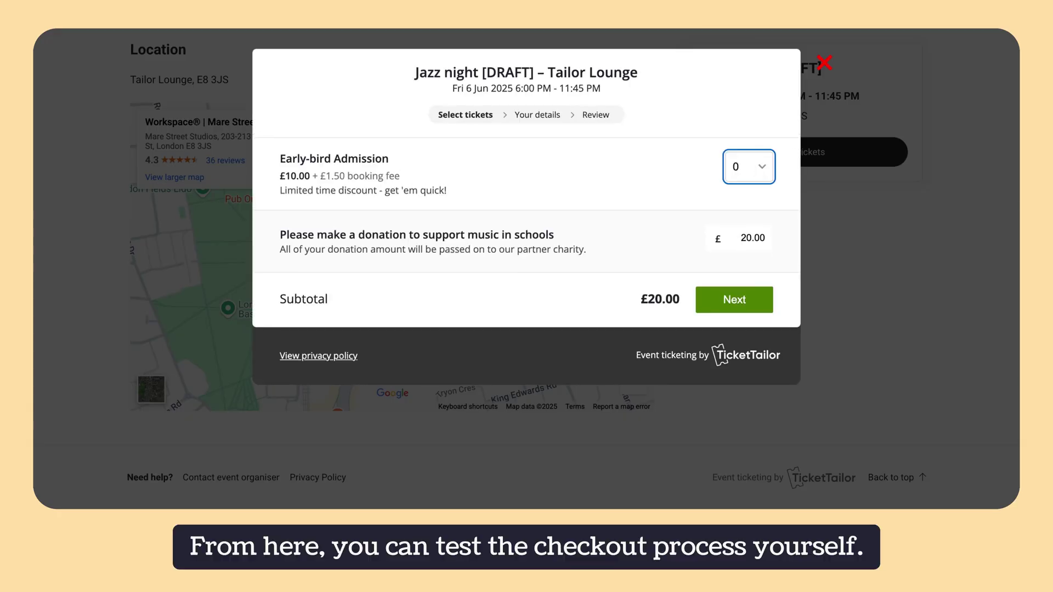
{"action": "left_click", "coordinate": [756, 300]}
{"action": "scroll", "coordinate": [754, 296], "scroll_direction": "down", "scroll_amount": 5}
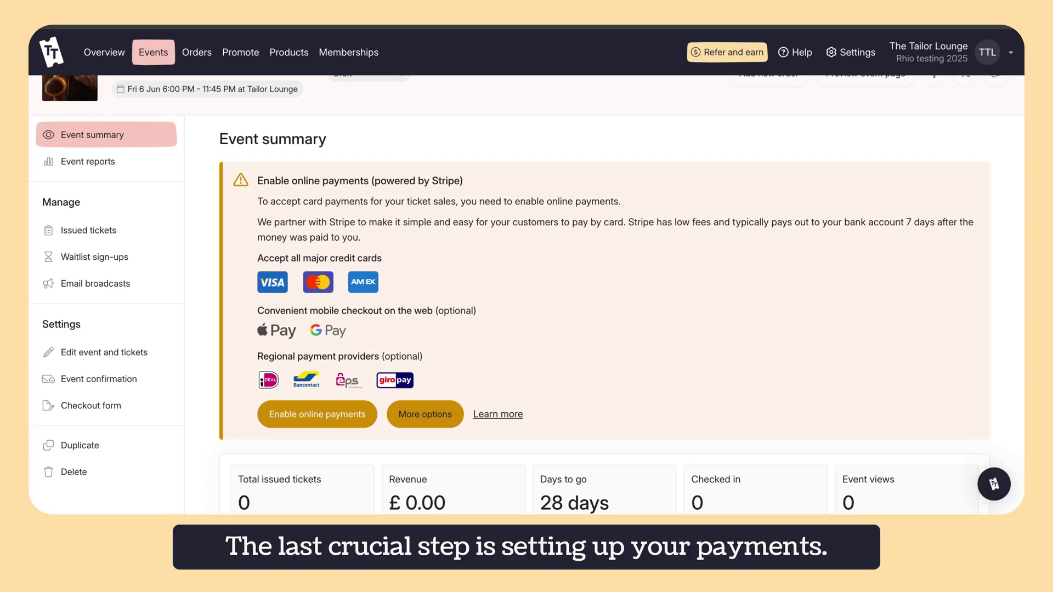
Step: Go to Payment systems settings and reveal the offline payment options
{"action": "left_click", "coordinate": [425, 414]}
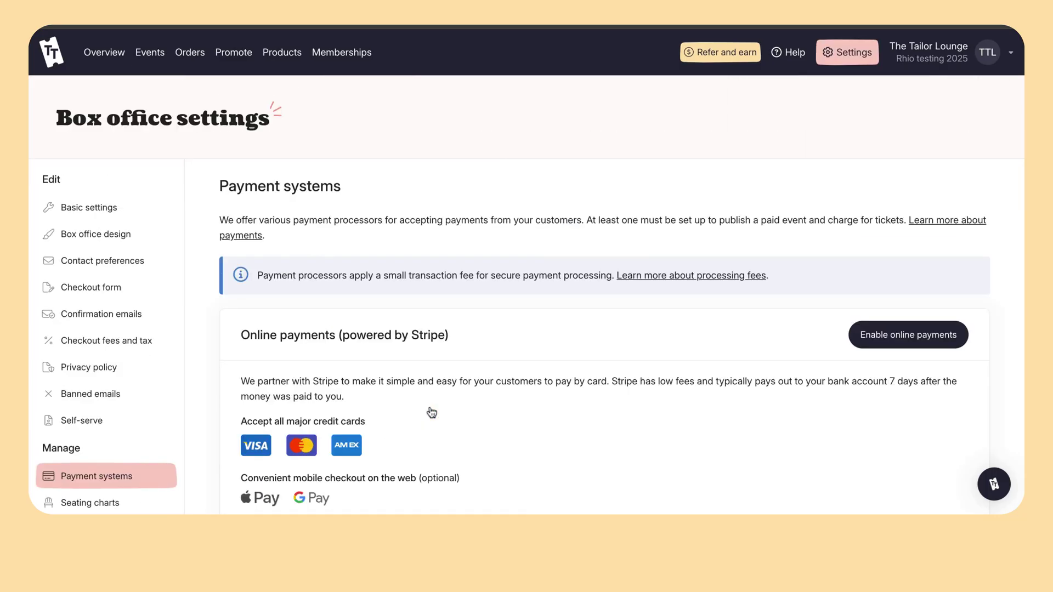
{"action": "scroll", "coordinate": [430, 411], "scroll_direction": "down", "scroll_amount": 4}
{"action": "scroll", "coordinate": [573, 425], "scroll_direction": "down", "scroll_amount": 1}
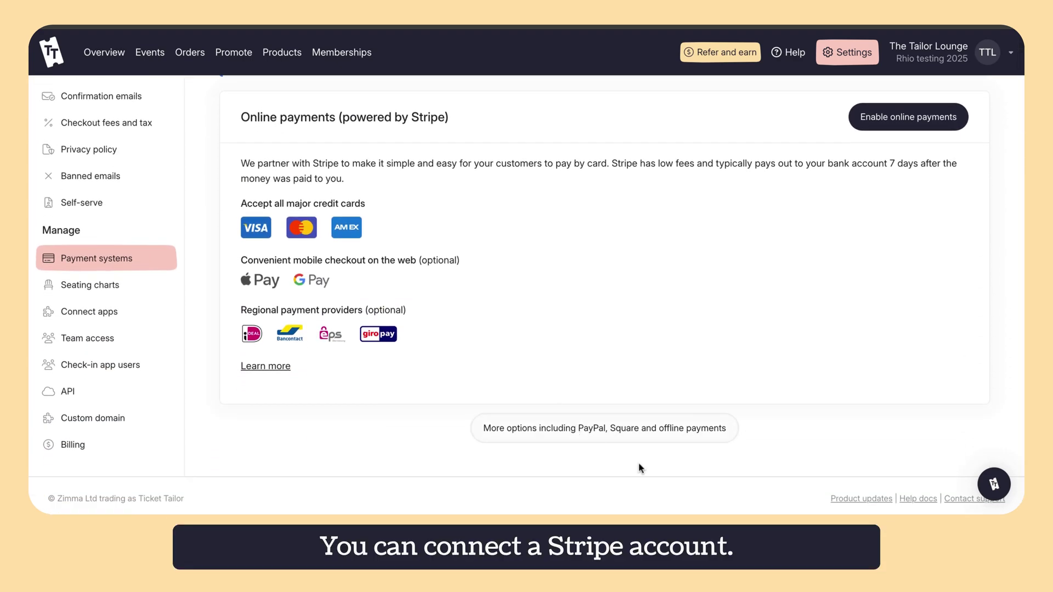
{"action": "left_click", "coordinate": [631, 430]}
{"action": "scroll", "coordinate": [631, 431], "scroll_direction": "down", "scroll_amount": 3}
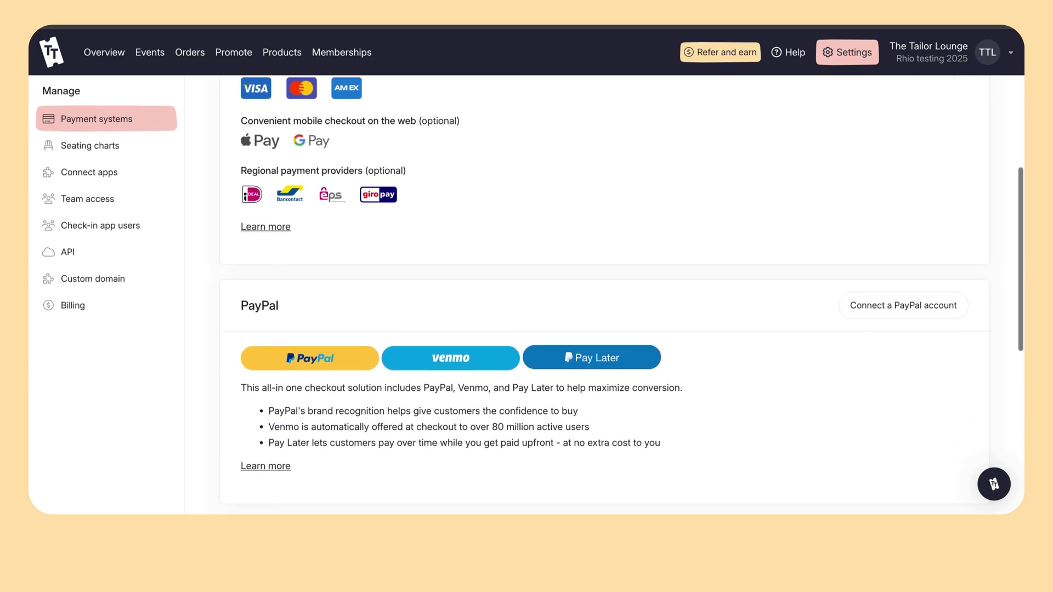
{"action": "scroll", "coordinate": [603, 296], "scroll_direction": "down", "scroll_amount": 8}
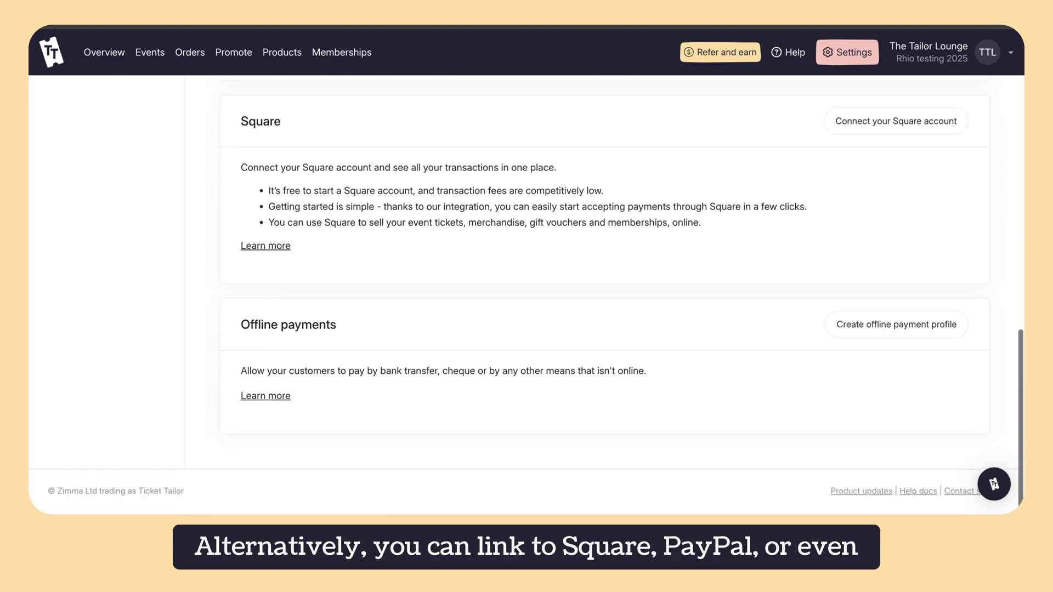
Step: Save a 'Pay in cash' offline profile asking buyers to bring cash, with a cash reference name
{"action": "left_click", "coordinate": [879, 326]}
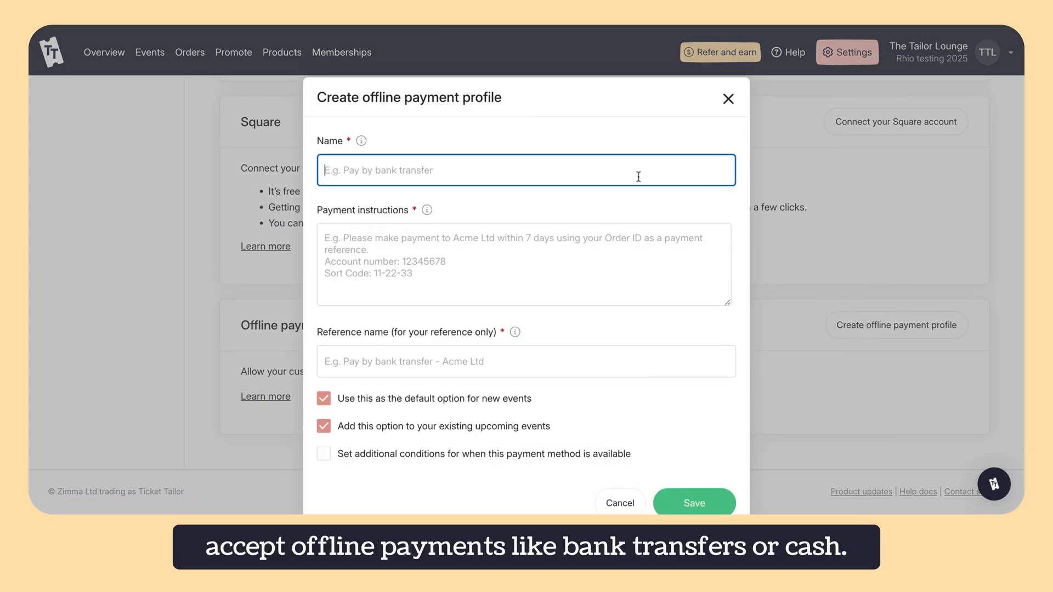
{"action": "type", "text": "Pay in cash"}
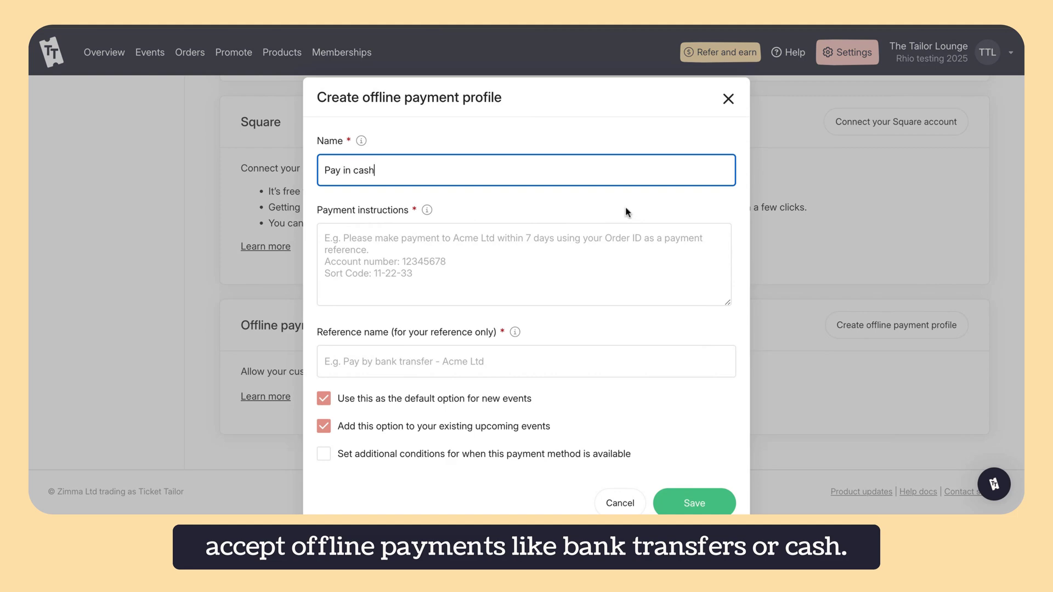
{"action": "left_click", "coordinate": [600, 262]}
{"action": "type", "text": "Please bring cash on the door"}
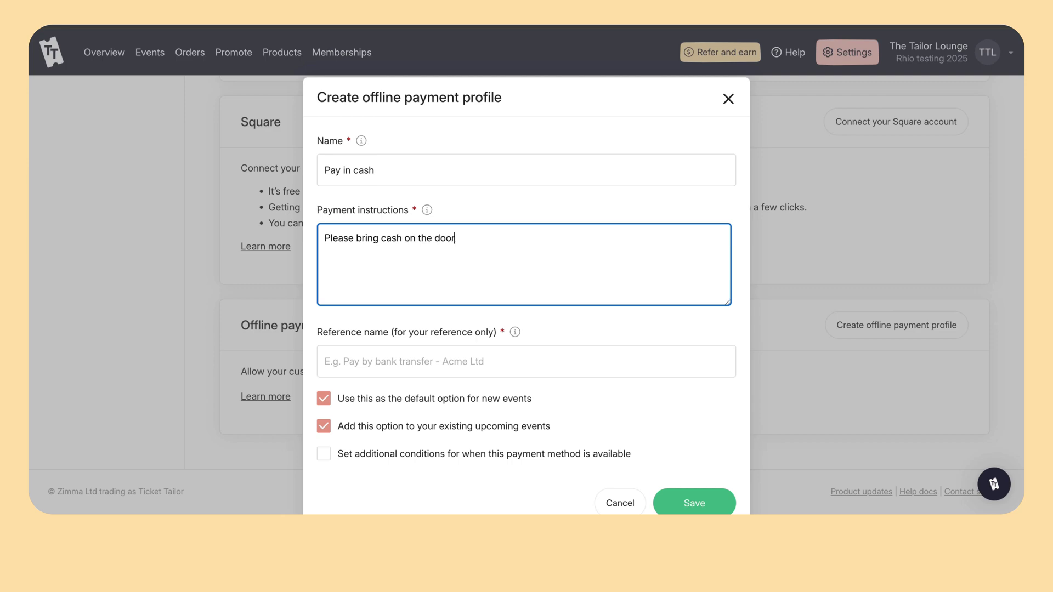
{"action": "scroll", "coordinate": [530, 347], "scroll_direction": "down", "scroll_amount": 1}
{"action": "left_click", "coordinate": [530, 348]}
{"action": "type", "text": "Cash"}
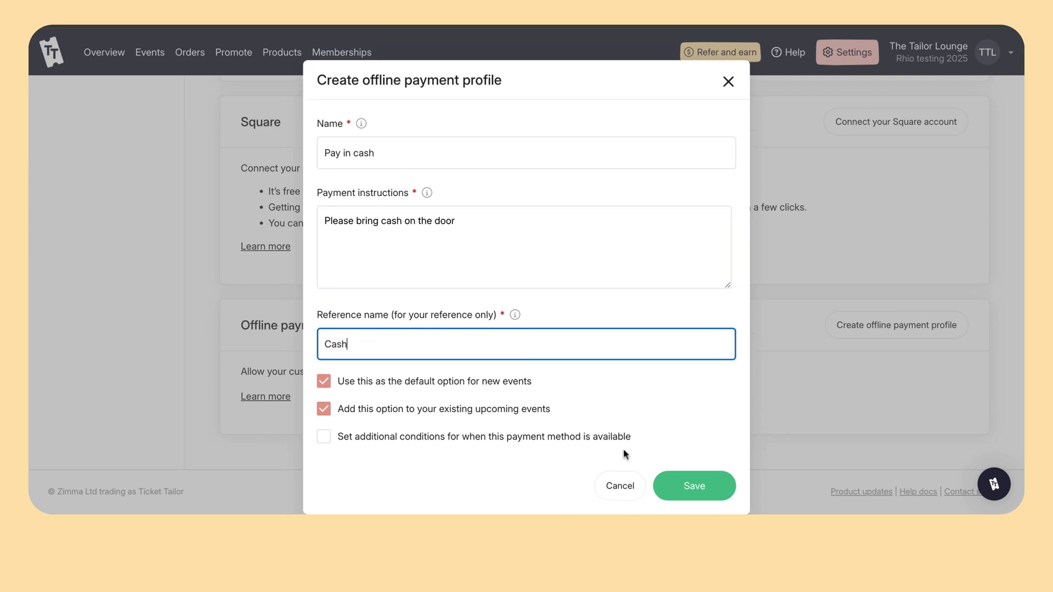
{"action": "left_click", "coordinate": [696, 487]}
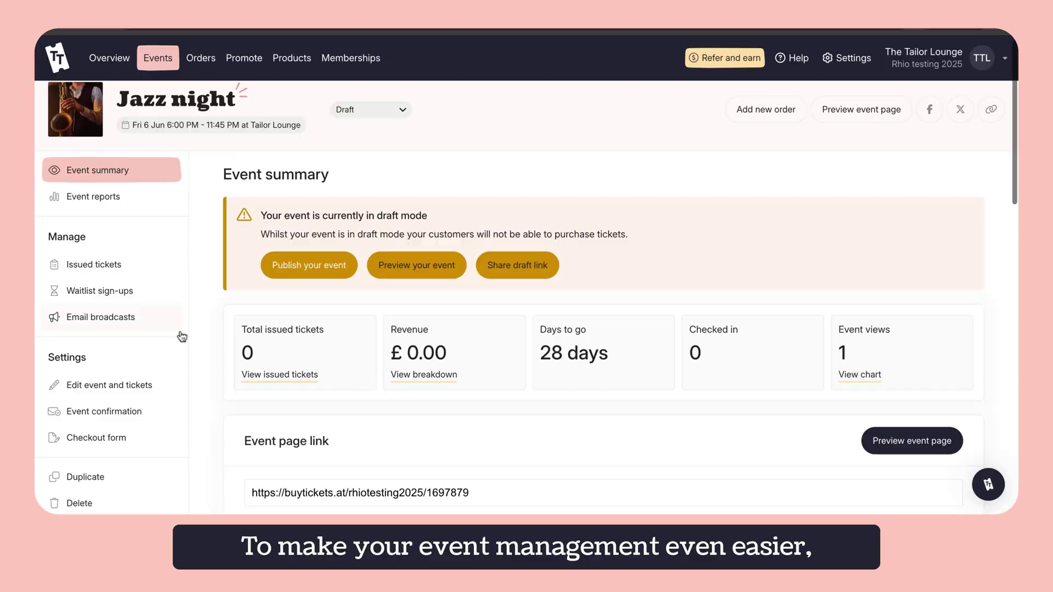
Step: Switch to an event-specific checkout form and add a buyer marketing-email opt-in question
{"action": "scroll", "coordinate": [181, 336], "scroll_direction": "down", "scroll_amount": 2}
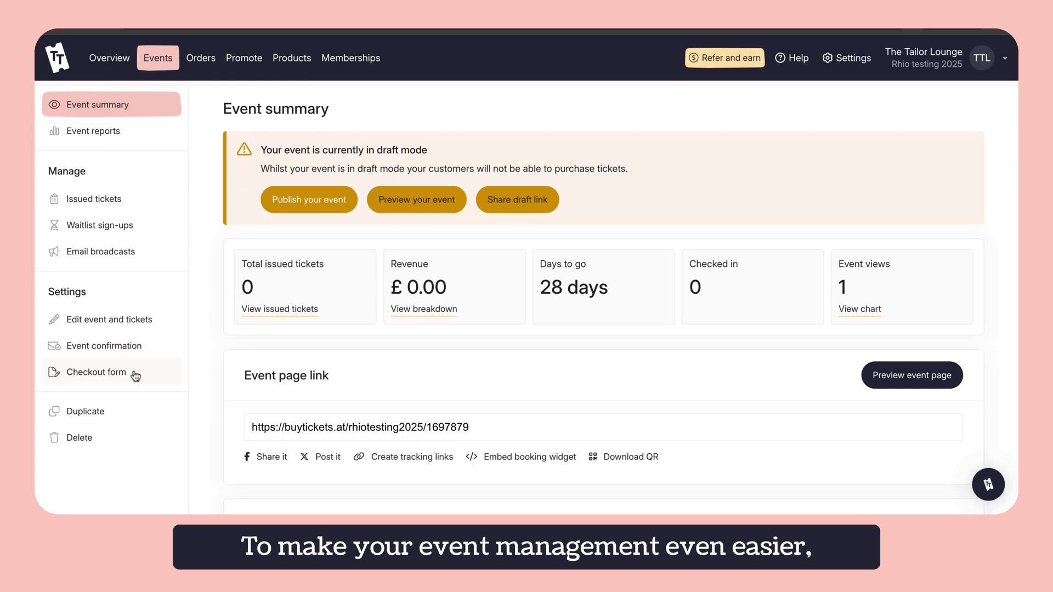
{"action": "left_click", "coordinate": [96, 372]}
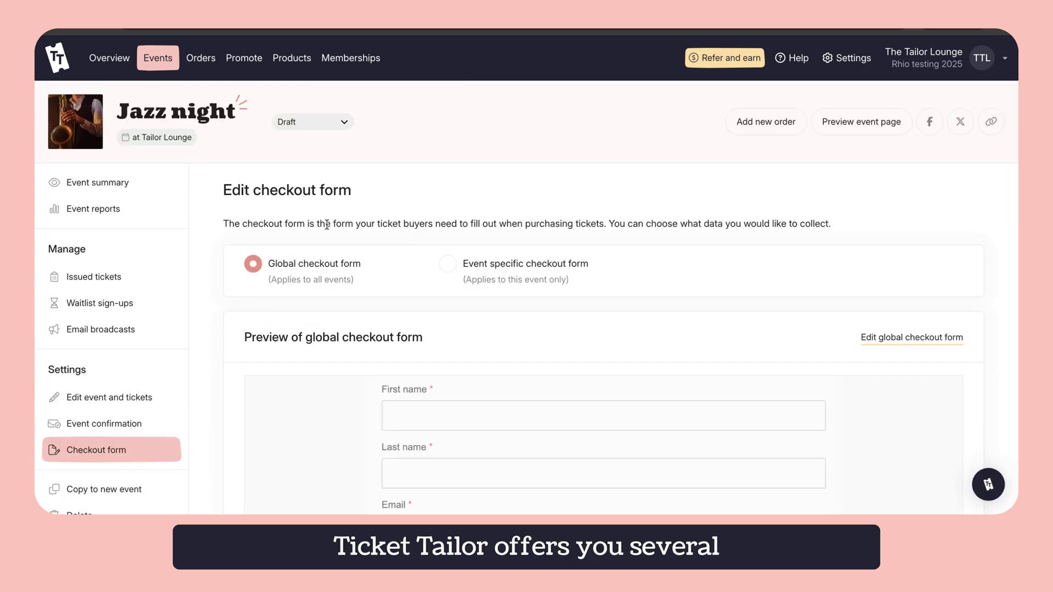
{"action": "left_click", "coordinate": [448, 265]}
{"action": "scroll", "coordinate": [840, 196], "scroll_direction": "down", "scroll_amount": 2}
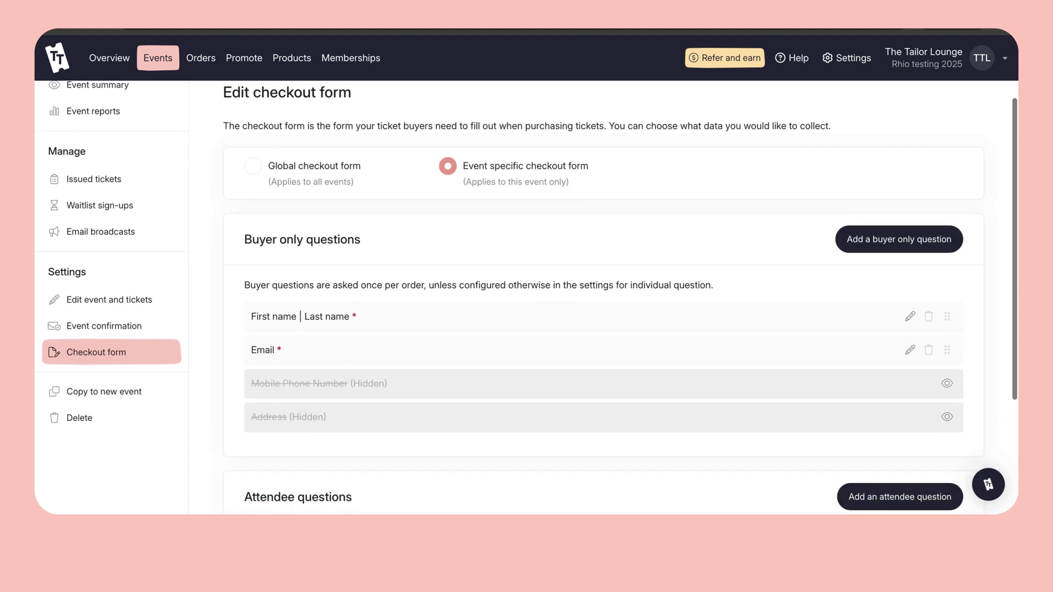
{"action": "scroll", "coordinate": [840, 195], "scroll_direction": "down", "scroll_amount": 2}
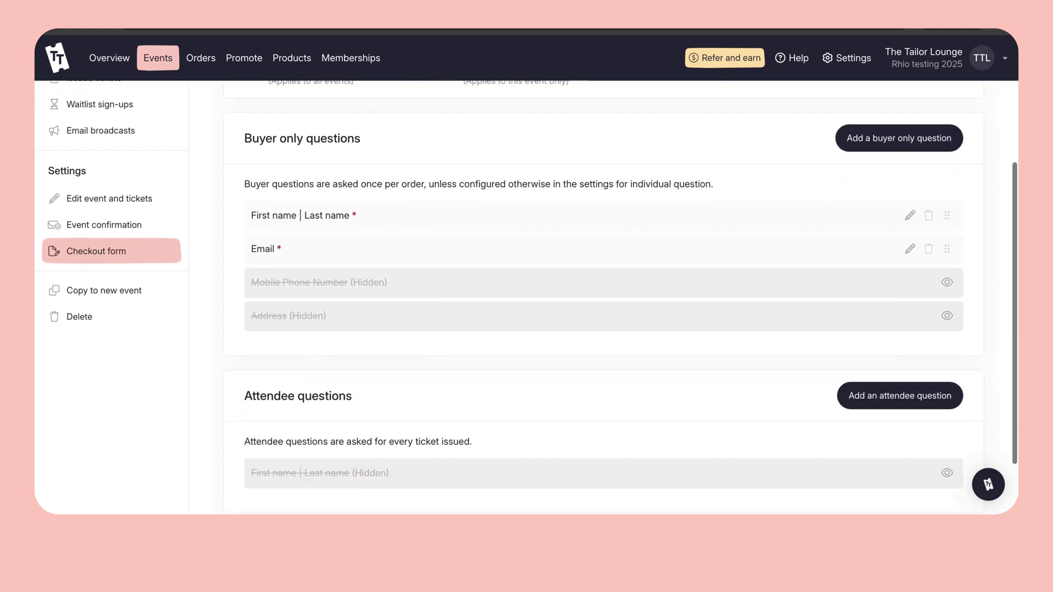
{"action": "left_click", "coordinate": [898, 131]}
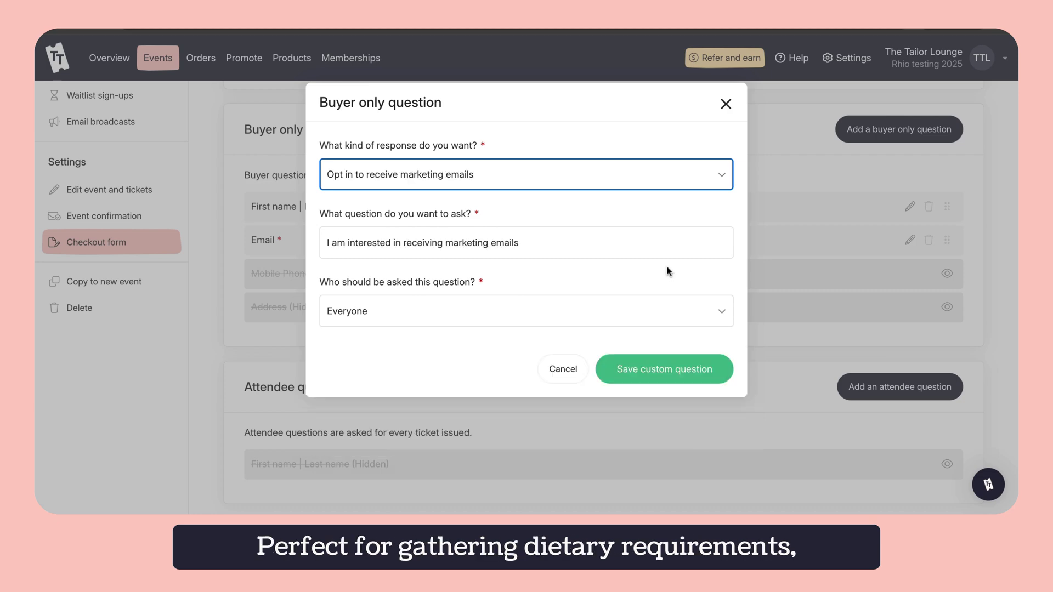
{"action": "left_click", "coordinate": [711, 372]}
Step: Reopen and re-save the attendee name question
{"action": "scroll", "coordinate": [707, 371], "scroll_direction": "down", "scroll_amount": 5}
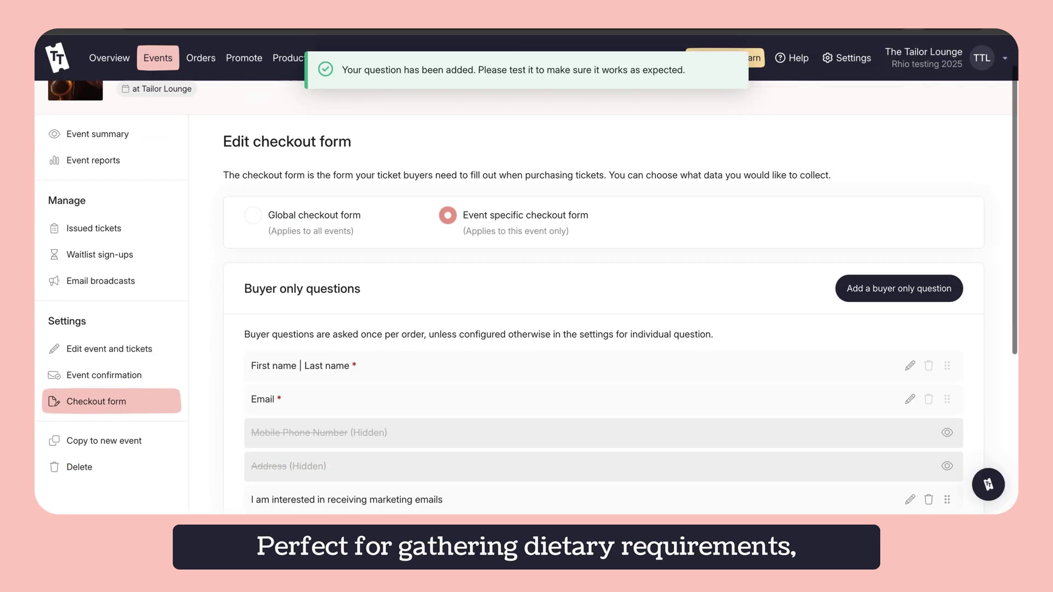
{"action": "left_click", "coordinate": [944, 414]}
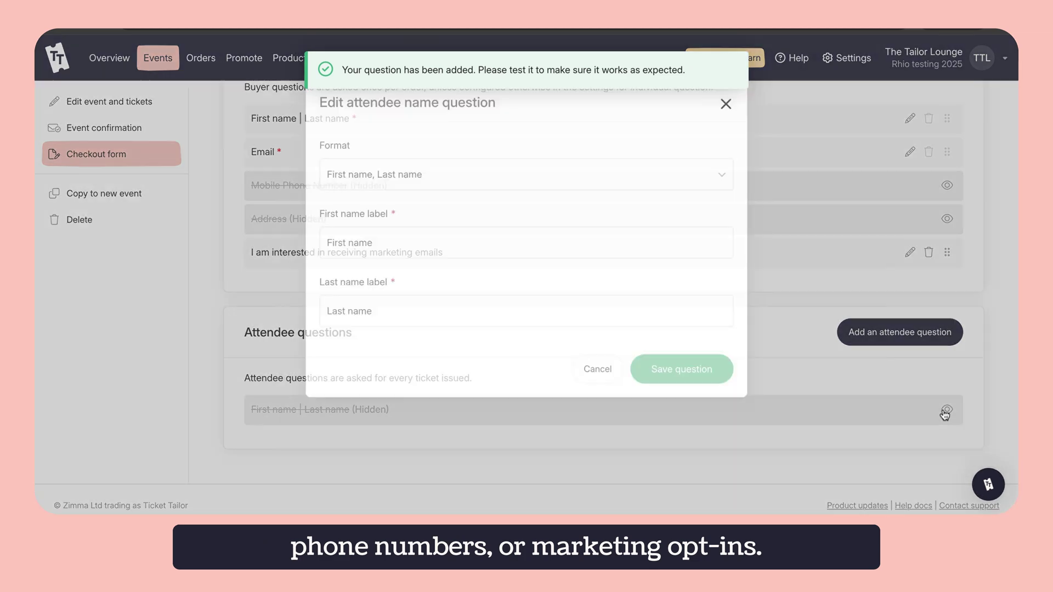
{"action": "left_click", "coordinate": [705, 378]}
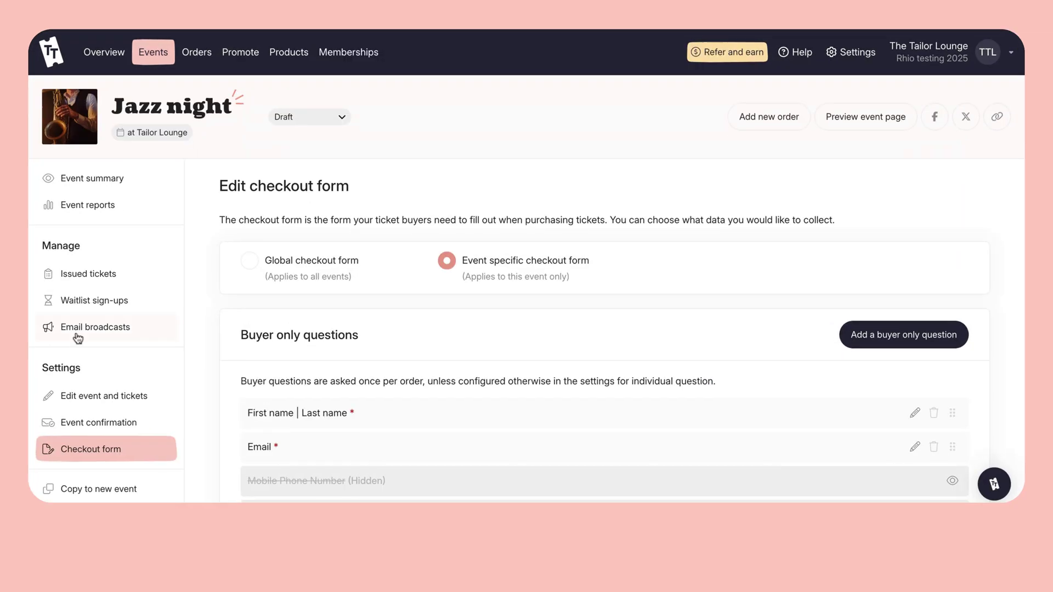
Step: Start a new email broadcast to all ticket buyers with subject 'A reminder + your tickets'
{"action": "left_click", "coordinate": [100, 329]}
{"action": "left_click", "coordinate": [918, 337]}
{"action": "left_click", "coordinate": [919, 306]}
{"action": "left_click", "coordinate": [906, 333]}
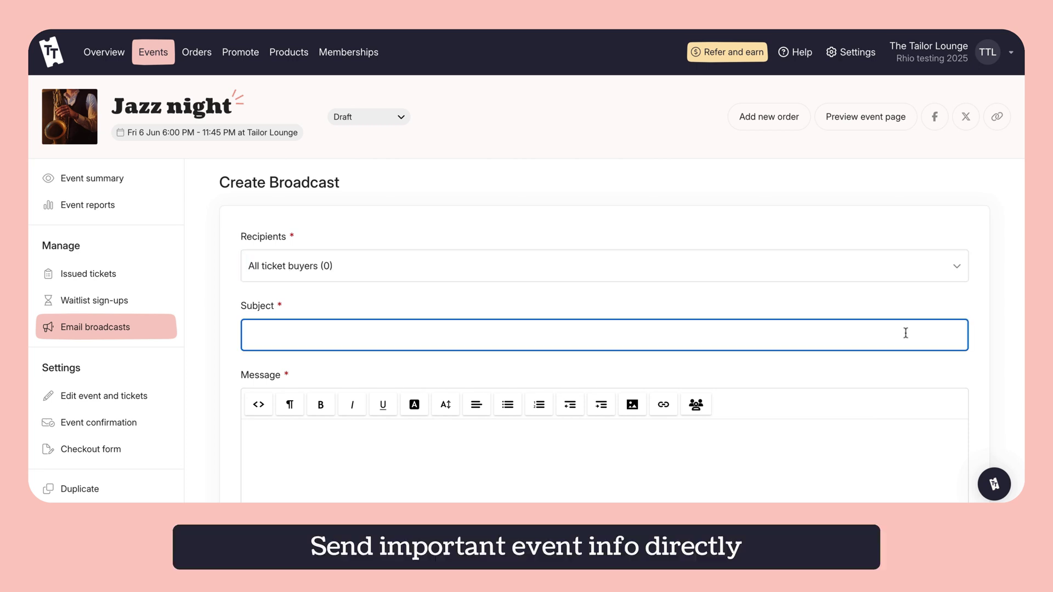
{"action": "type", "text": "A reminder + your tickets"}
Step: Open the message with the lounge logo, 'Hey' plus the buyer's first name, and an intro line
{"action": "left_click", "coordinate": [722, 437]}
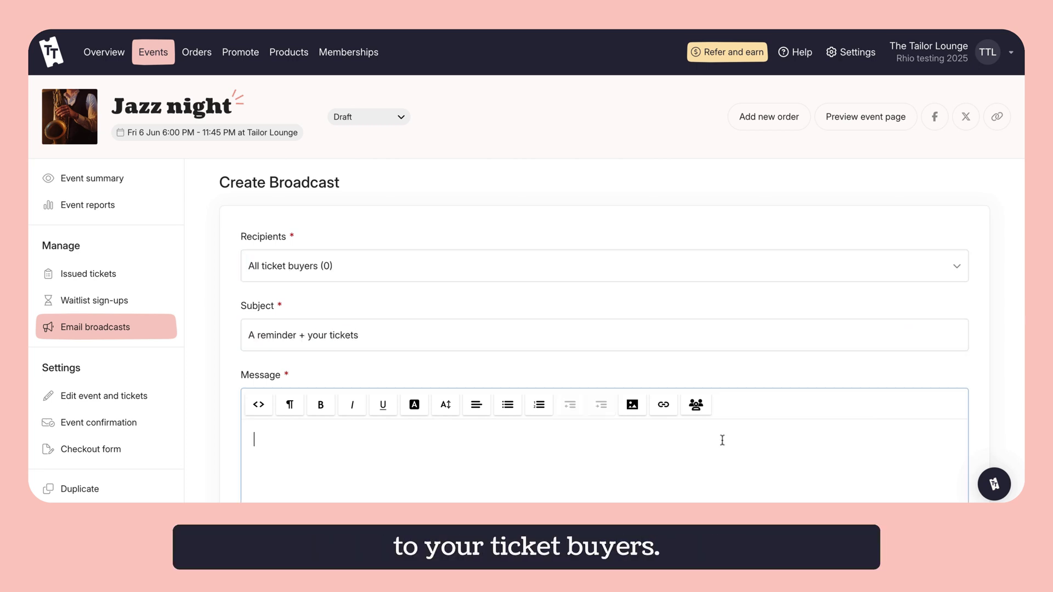
{"action": "scroll", "coordinate": [674, 351], "scroll_direction": "down", "scroll_amount": 3}
{"action": "left_click", "coordinate": [631, 258]}
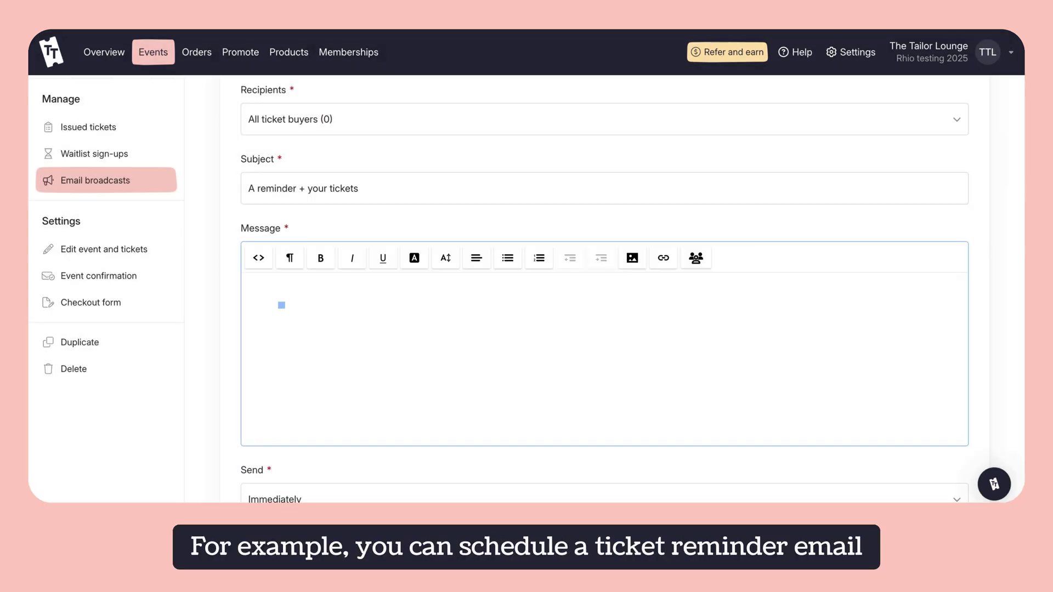
{"action": "type", "text": "Hey"}
{"action": "left_click", "coordinate": [696, 257]}
{"action": "left_click", "coordinate": [729, 308]}
{"action": "type", "text": ","}
{"action": "key", "text": "Return"}
{"action": "type", "text": "W'e"}
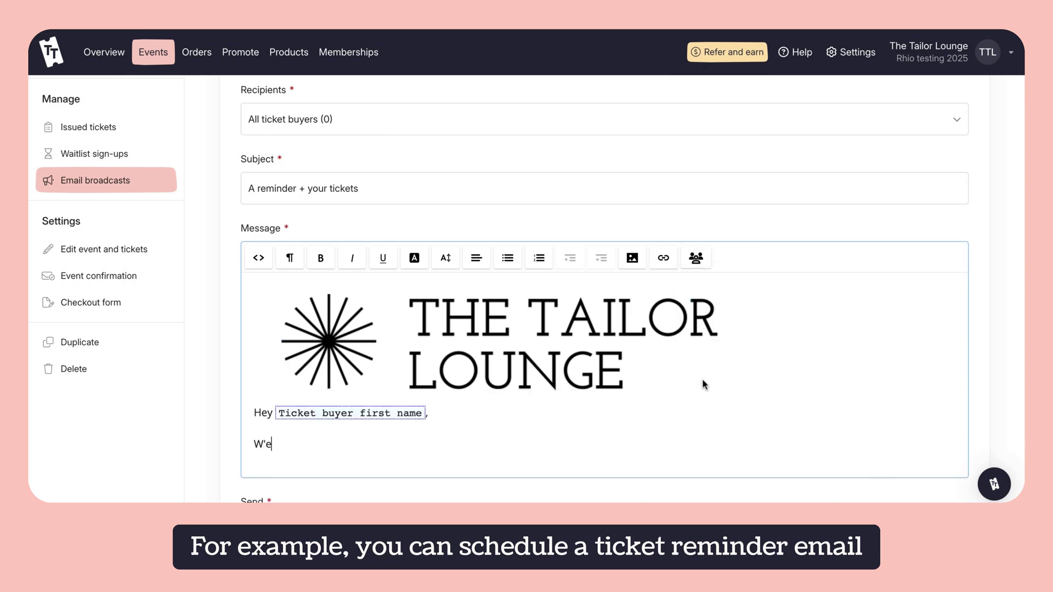
{"action": "type", "text": "re looking forward to seeing you tomorrow!"}
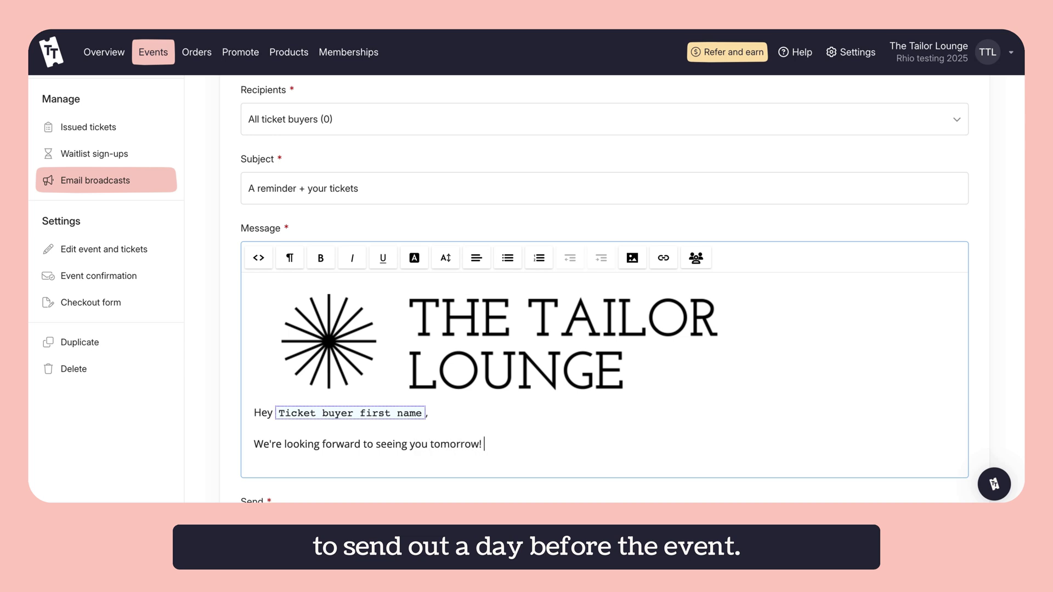
{"action": "type", "text": "your tickets ready to be scanned at the door. In case you missed them, they're here:"}
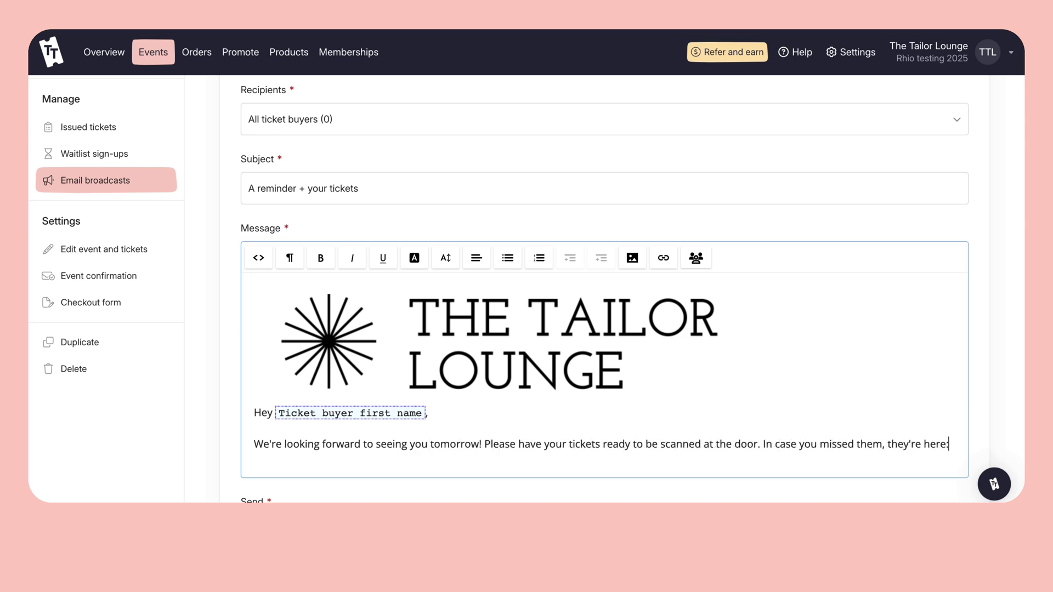
Step: Add the ticket vouchers placeholder and the sign-off 'See you at the lounge'
{"action": "left_click", "coordinate": [699, 269]}
{"action": "left_click", "coordinate": [759, 402]}
{"action": "scroll", "coordinate": [758, 401], "scroll_direction": "down", "scroll_amount": 5}
{"action": "key", "text": "Return"}
{"action": "type", "text": "See you at the lounge"}
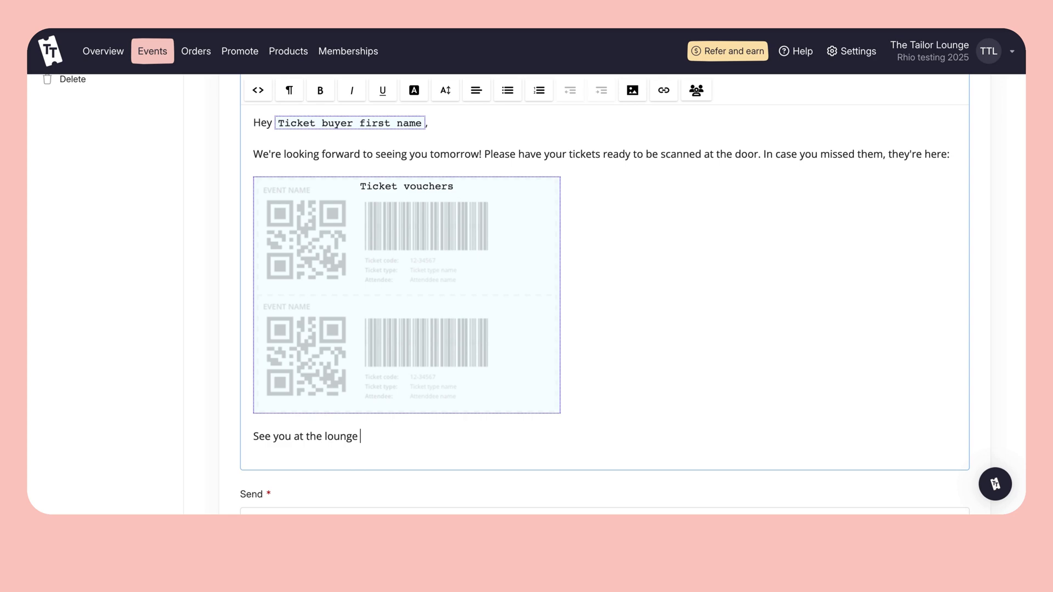
Step: Schedule the broadcast for 1 day before the event and accept the broadcast terms
{"action": "scroll", "coordinate": [611, 355], "scroll_direction": "down", "scroll_amount": 4}
{"action": "left_click", "coordinate": [590, 313]}
{"action": "left_click", "coordinate": [594, 344]}
{"action": "left_click", "coordinate": [270, 357]}
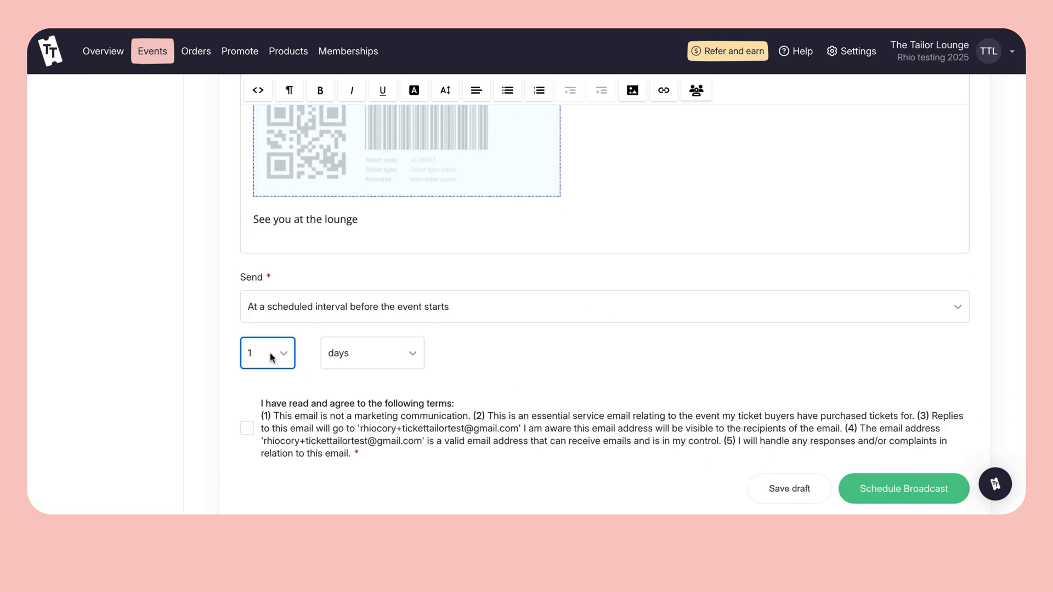
{"action": "scroll", "coordinate": [271, 357], "scroll_direction": "down", "scroll_amount": 2}
{"action": "left_click", "coordinate": [247, 349]}
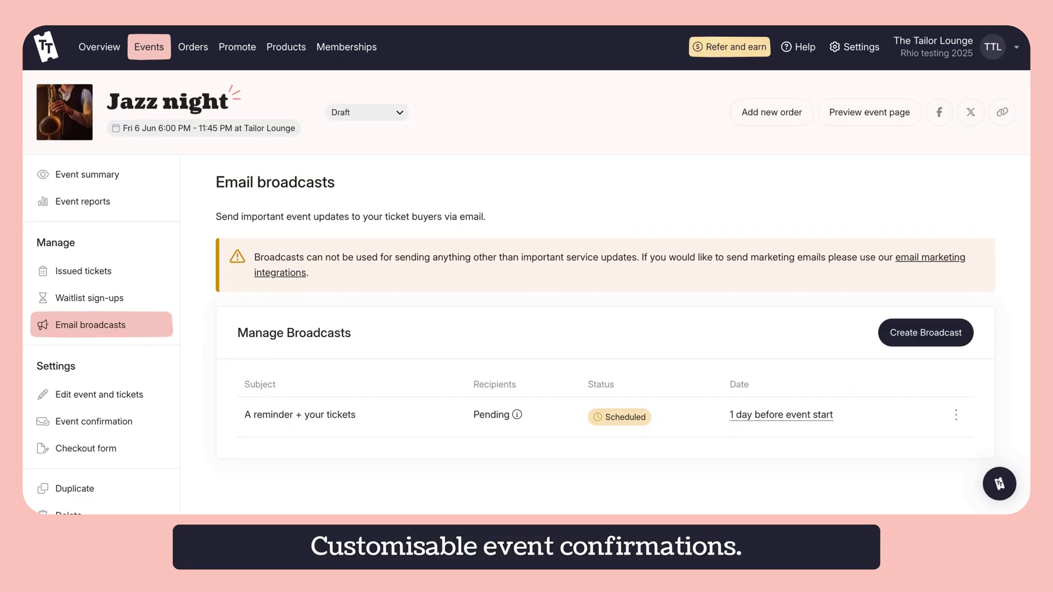
{"action": "left_click", "coordinate": [105, 422]}
Step: Switch Jazz night to its own event-specific confirmation email
{"action": "left_click", "coordinate": [441, 300]}
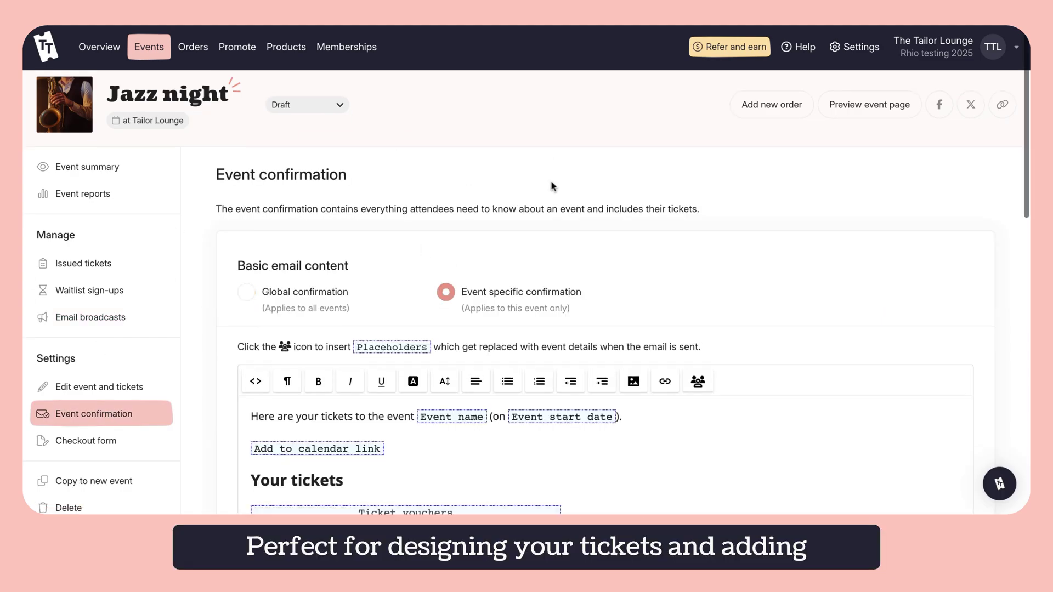
{"action": "scroll", "coordinate": [552, 184], "scroll_direction": "down", "scroll_amount": 10}
{"action": "scroll", "coordinate": [253, 215], "scroll_direction": "down", "scroll_amount": 5}
{"action": "scroll", "coordinate": [254, 214], "scroll_direction": "up", "scroll_amount": 10}
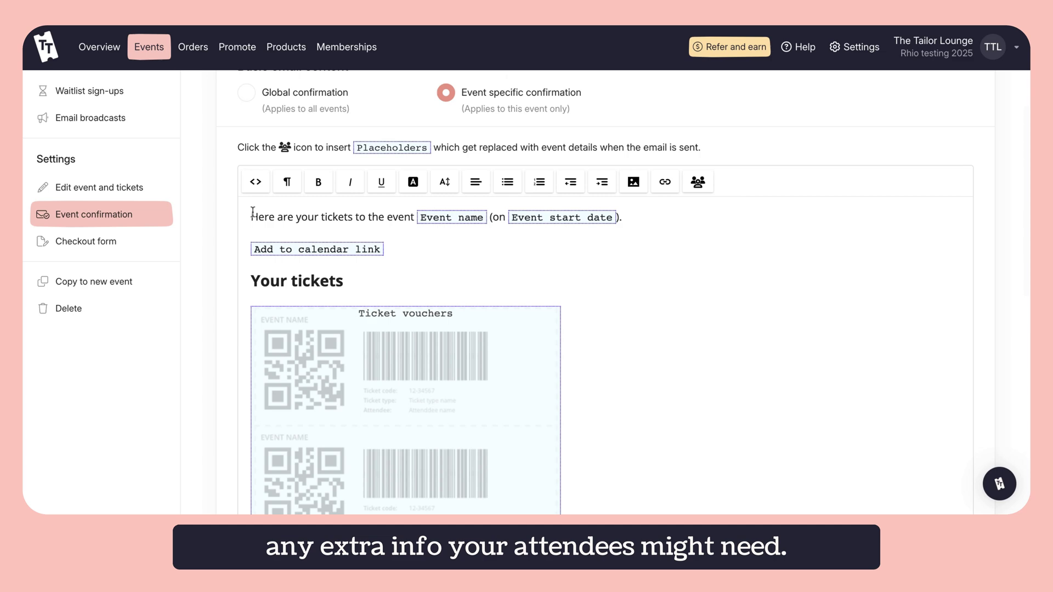
{"action": "left_click", "coordinate": [634, 182]}
{"action": "key", "text": "Escape"}
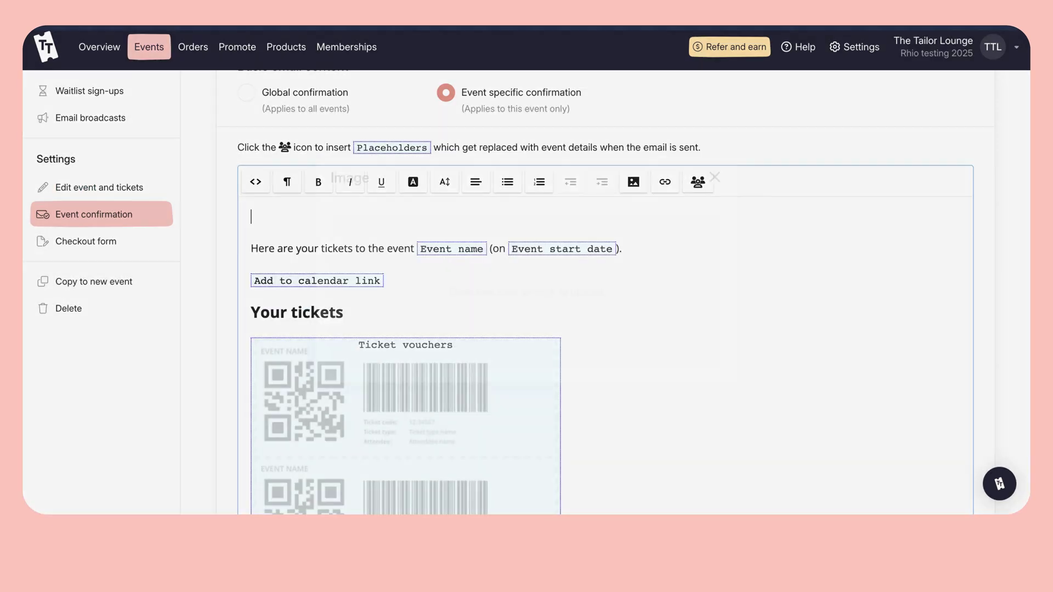
{"action": "scroll", "coordinate": [603, 274], "scroll_direction": "down", "scroll_amount": 10}
Step: Add conditional content 'Early-bird drinks voucher' thanking early-birds with a bar offer before 9pm
{"action": "left_click", "coordinate": [914, 303]}
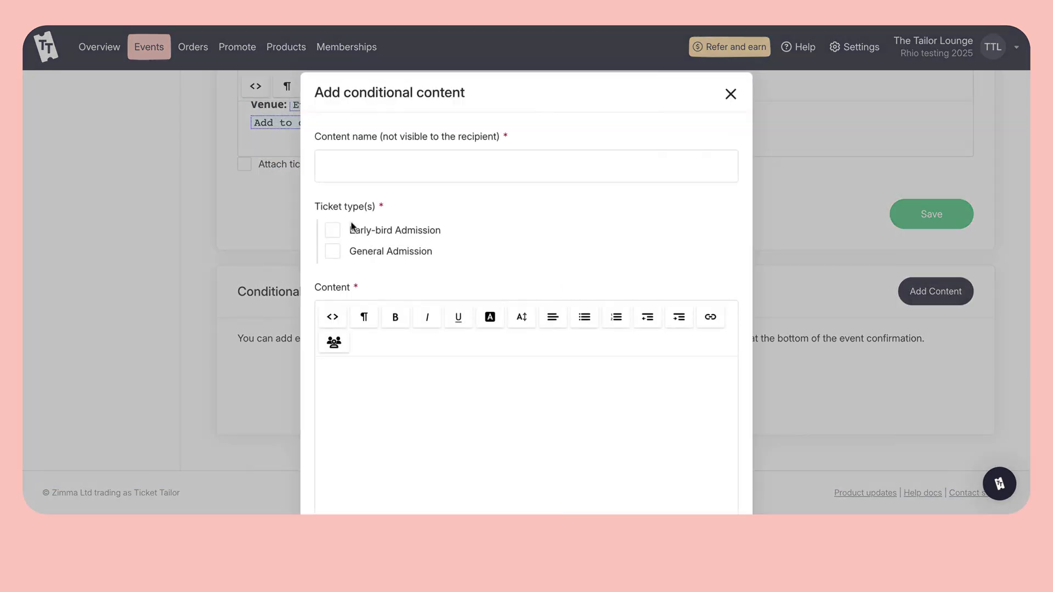
{"action": "type", "text": "Early-bird drinks voucher"}
{"action": "left_click", "coordinate": [400, 395]}
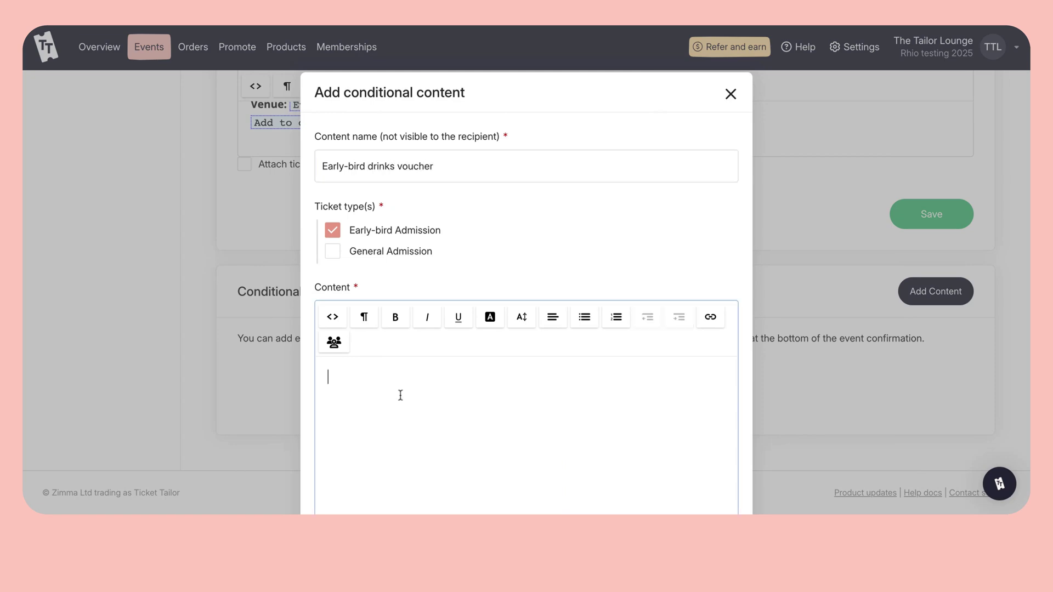
{"action": "type", "text": "Thanks for being an earlybird. Please show your ticket at the bar before 9pm for an extra 10% off drinks."}
{"action": "scroll", "coordinate": [526, 329], "scroll_direction": "down", "scroll_amount": 3}
Step: Save the early-bird content, then apply the Bold box office theme and publish the changes
{"action": "left_click", "coordinate": [693, 486]}
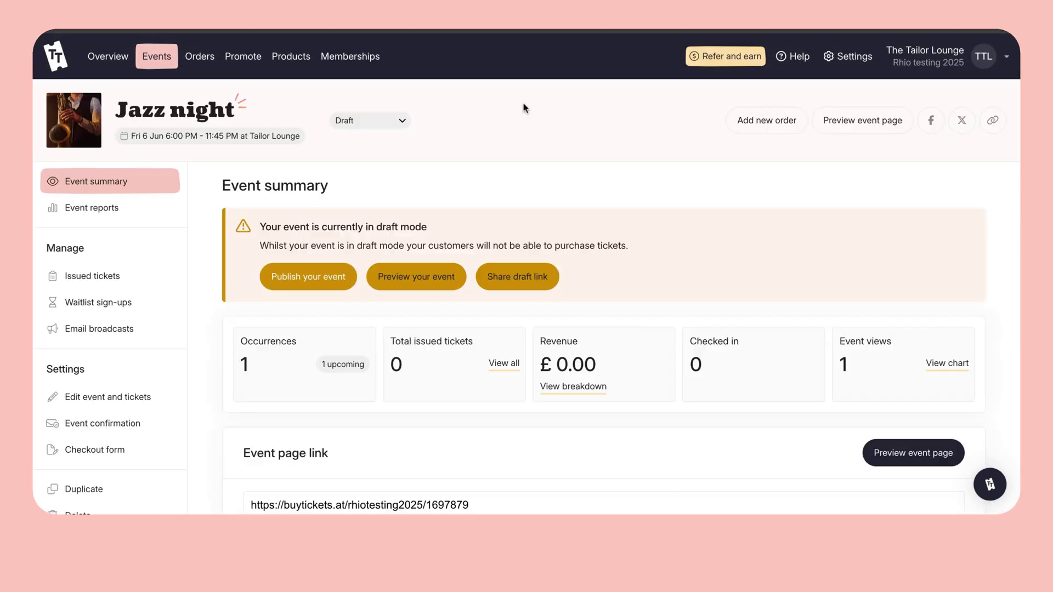
{"action": "left_click", "coordinate": [837, 65]}
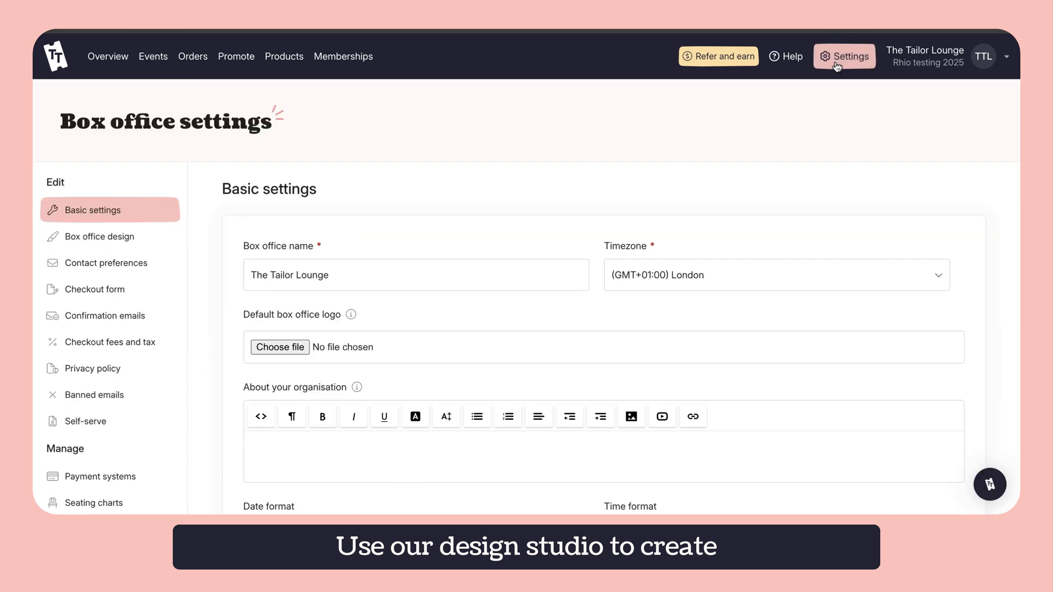
{"action": "left_click", "coordinate": [117, 238]}
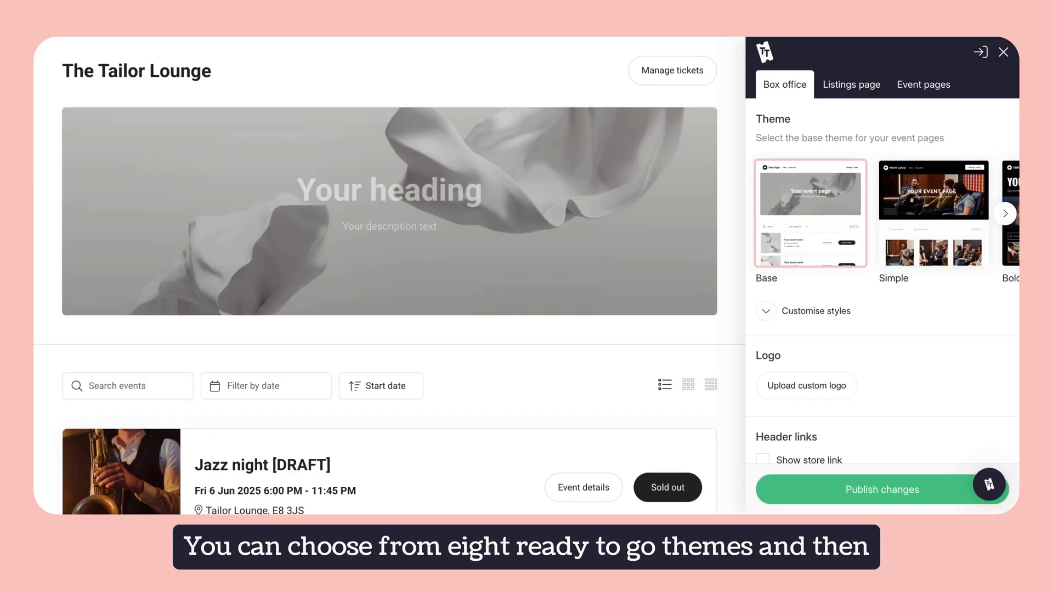
{"action": "left_click", "coordinate": [957, 224]}
{"action": "left_click", "coordinate": [1007, 213]}
{"action": "left_click", "coordinate": [811, 220]}
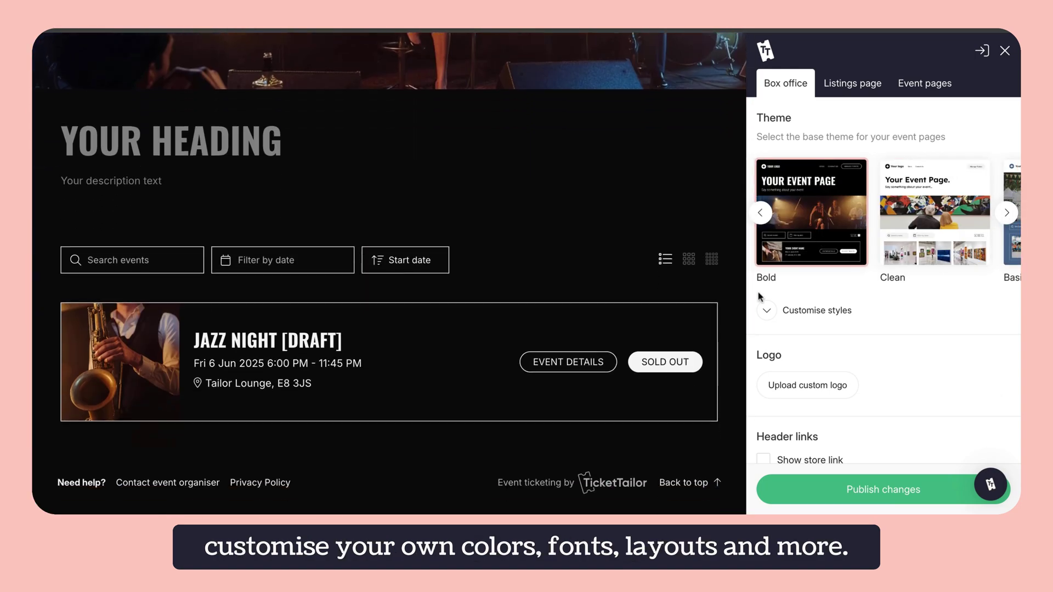
{"action": "left_click", "coordinate": [766, 310]}
{"action": "scroll", "coordinate": [817, 307], "scroll_direction": "down", "scroll_amount": 8}
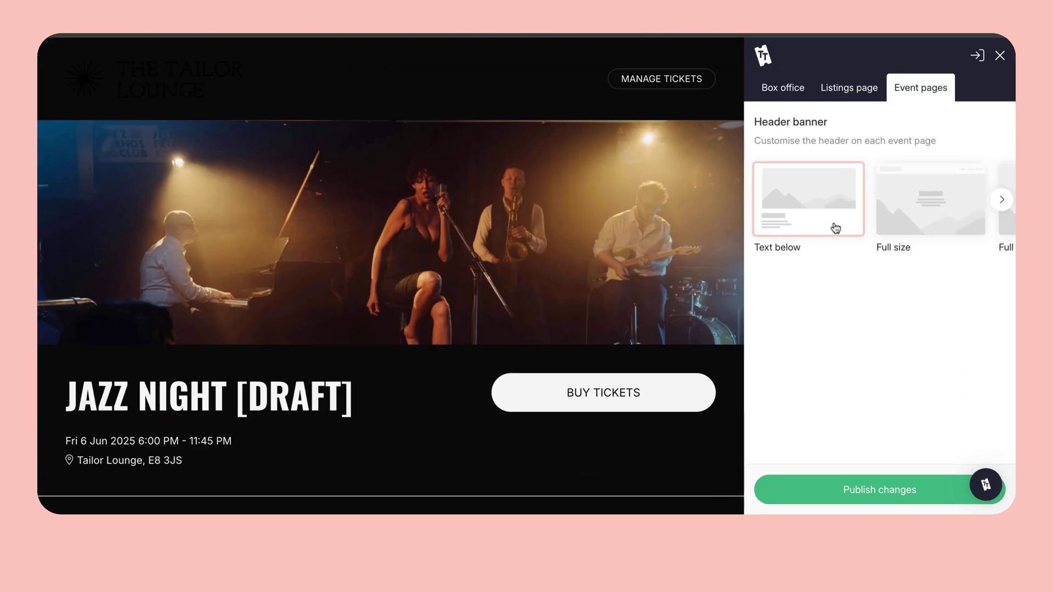
{"action": "left_click", "coordinate": [879, 490]}
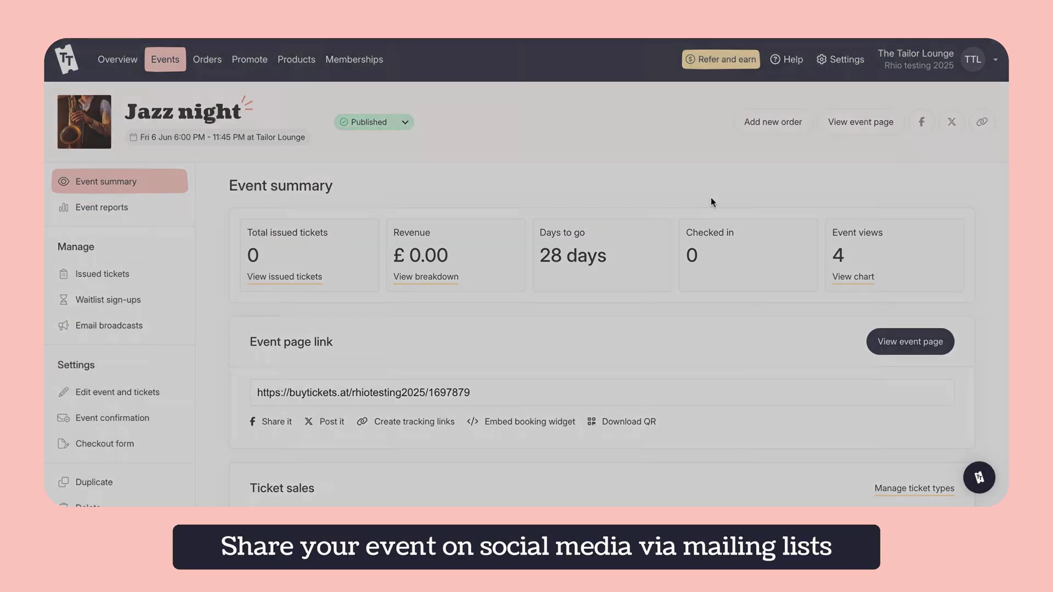
Step: Copy the event link into a post reading 'Come to my next Jazz night:'
{"action": "left_click", "coordinate": [676, 252]}
{"action": "key", "text": "ctrl+c"}
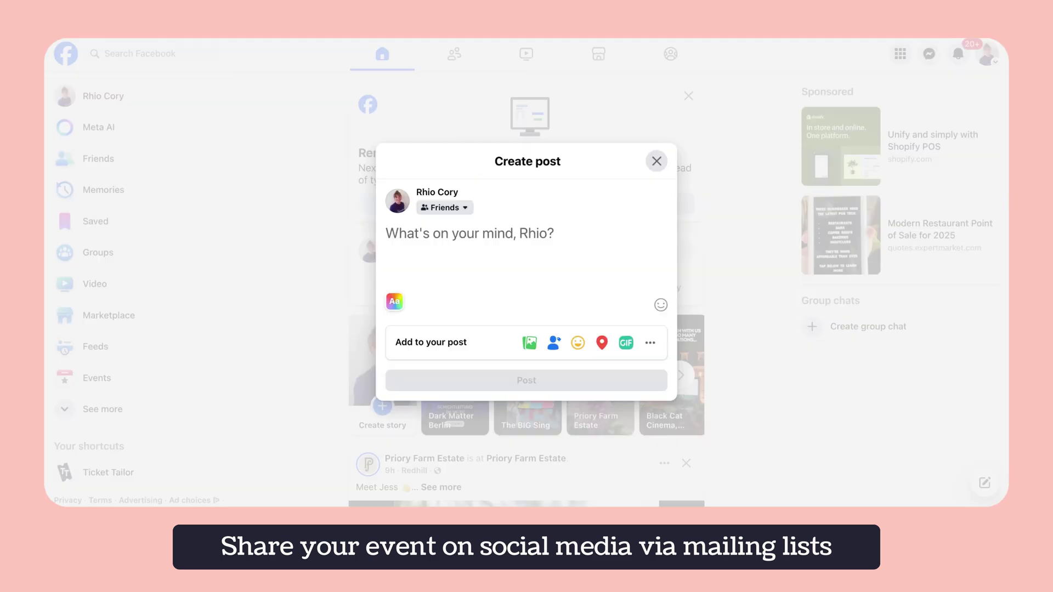
{"action": "type", "text": "Come to my n"}
{"action": "type", "text": "ext Jazz night:"}
{"action": "key", "text": "Return"}
{"action": "key", "text": "ctrl+v"}
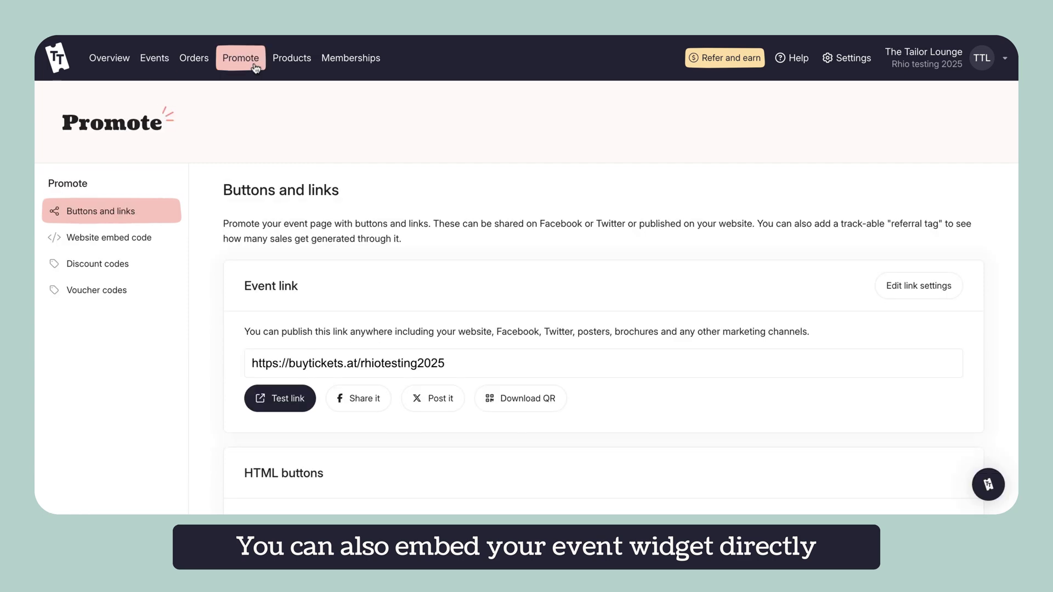
Step: Open the website embed widget options and its colour customisation page
{"action": "left_click", "coordinate": [151, 239]}
{"action": "scroll", "coordinate": [594, 167], "scroll_direction": "down", "scroll_amount": 2}
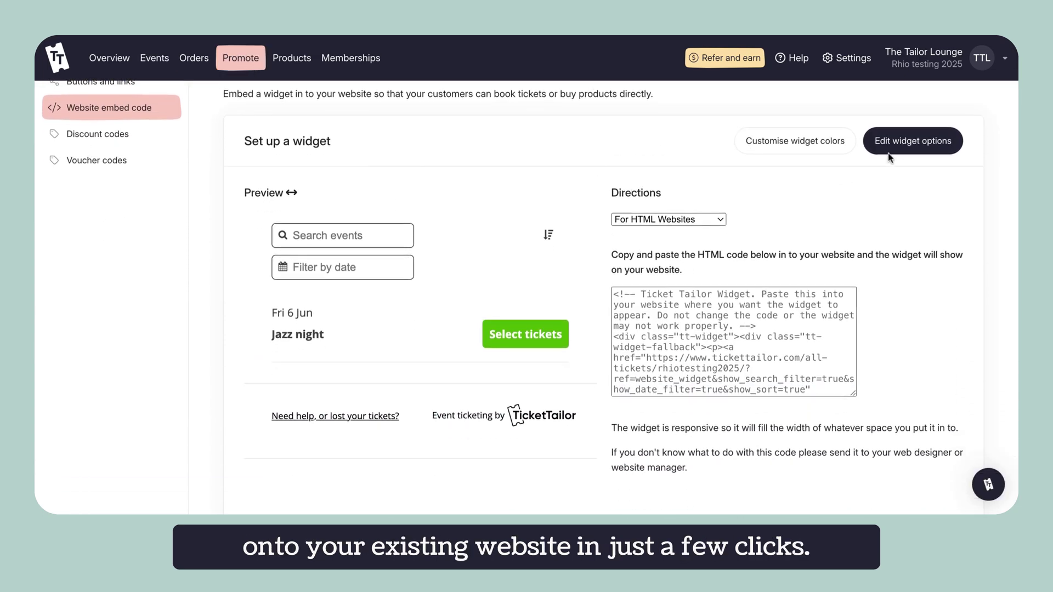
{"action": "left_click", "coordinate": [912, 141]}
{"action": "scroll", "coordinate": [541, 237], "scroll_direction": "down", "scroll_amount": 3}
{"action": "scroll", "coordinate": [541, 237], "scroll_direction": "down", "scroll_amount": 1}
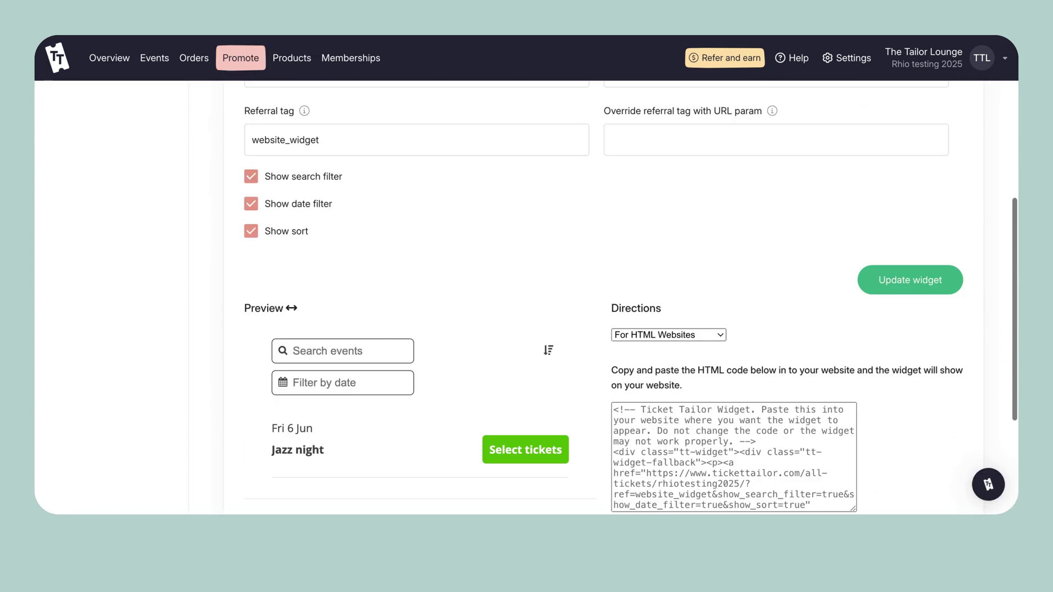
{"action": "scroll", "coordinate": [541, 237], "scroll_direction": "up", "scroll_amount": 3}
{"action": "scroll", "coordinate": [764, 172], "scroll_direction": "up", "scroll_amount": 2}
{"action": "left_click", "coordinate": [765, 164]}
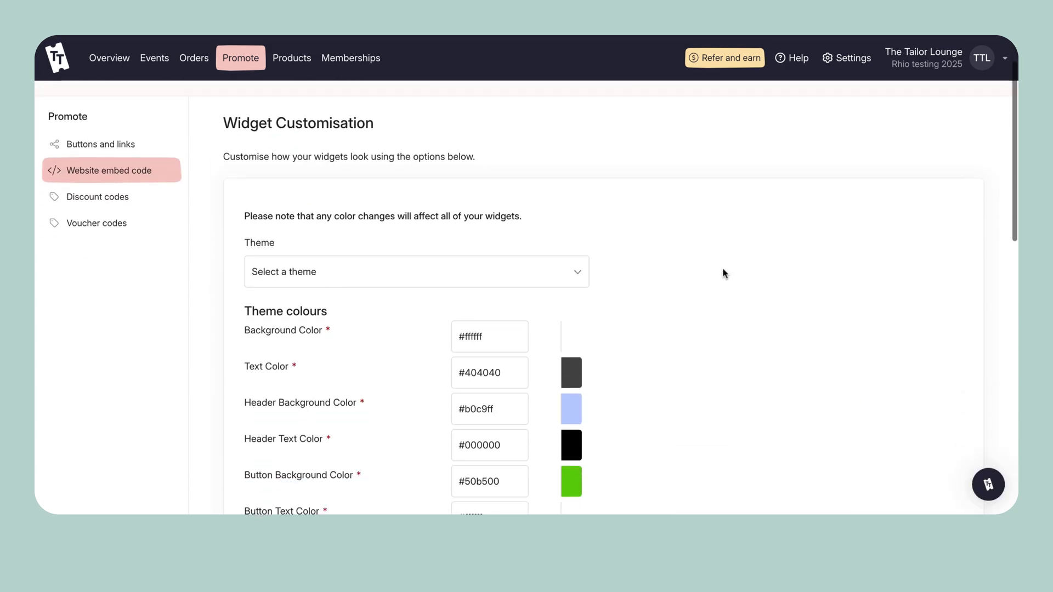
{"action": "scroll", "coordinate": [722, 272], "scroll_direction": "down", "scroll_amount": 2}
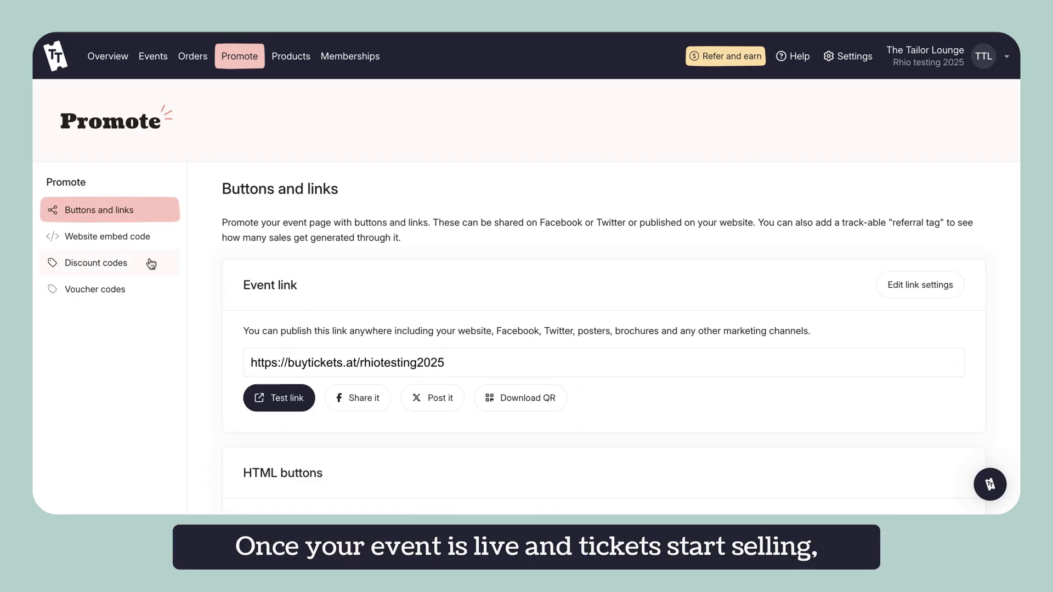
Step: Create a discount named 'Record store day discount' with code jazzy
{"action": "left_click", "coordinate": [147, 262]}
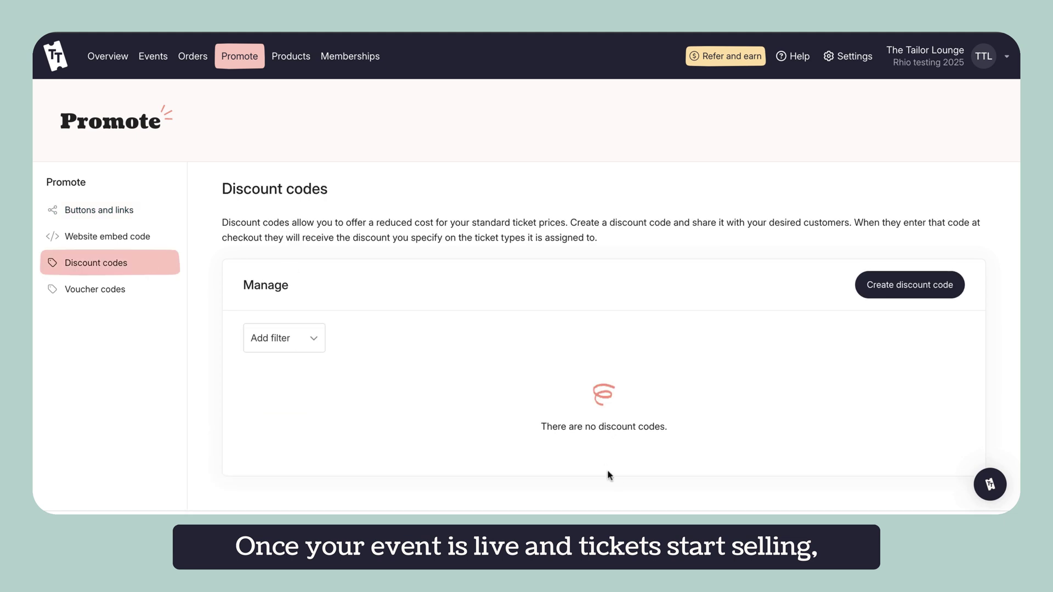
{"action": "left_click", "coordinate": [911, 285]}
{"action": "left_click", "coordinate": [555, 173]}
{"action": "type", "text": "Record st"}
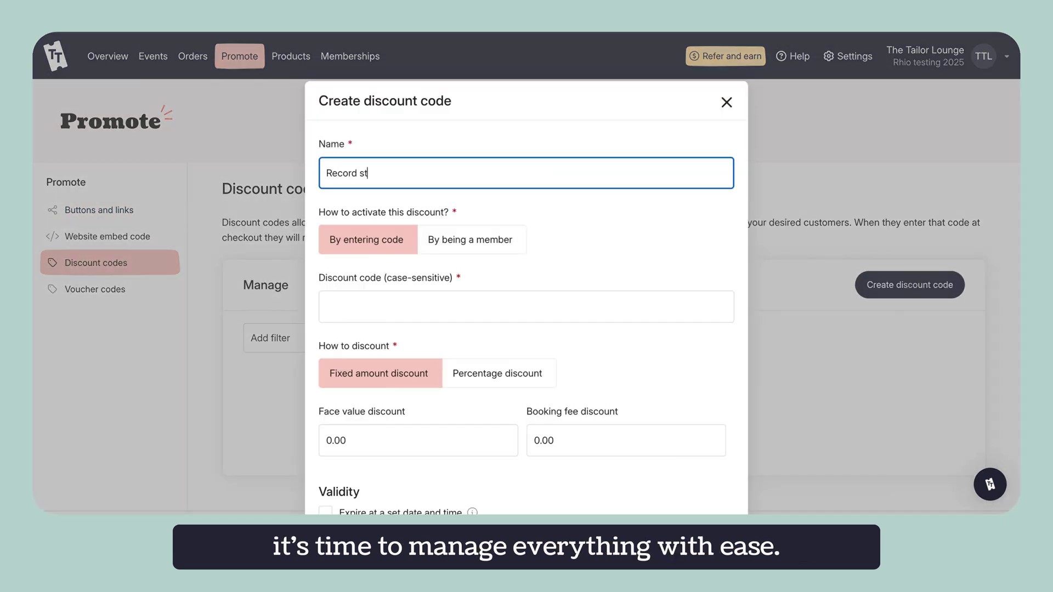
{"action": "type", "text": "ore day discount"}
{"action": "scroll", "coordinate": [613, 273], "scroll_direction": "down", "scroll_amount": 2}
{"action": "left_click", "coordinate": [599, 237]}
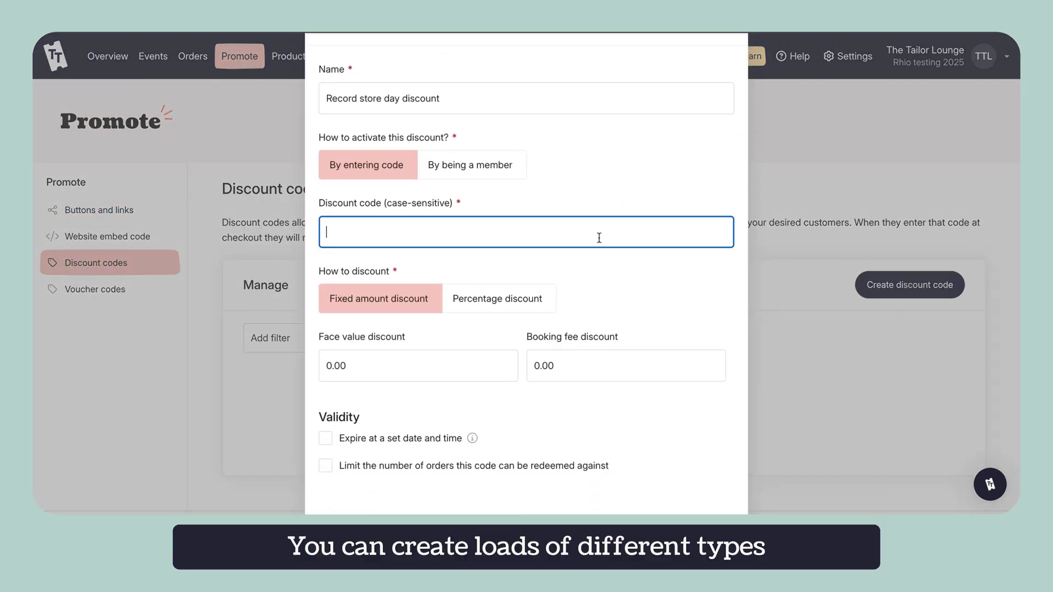
{"action": "scroll", "coordinate": [526, 247], "scroll_direction": "down", "scroll_amount": 1}
Step: Make it a 10% percentage discount that expires at a set date
{"action": "left_click", "coordinate": [499, 247]}
{"action": "left_click", "coordinate": [486, 309]}
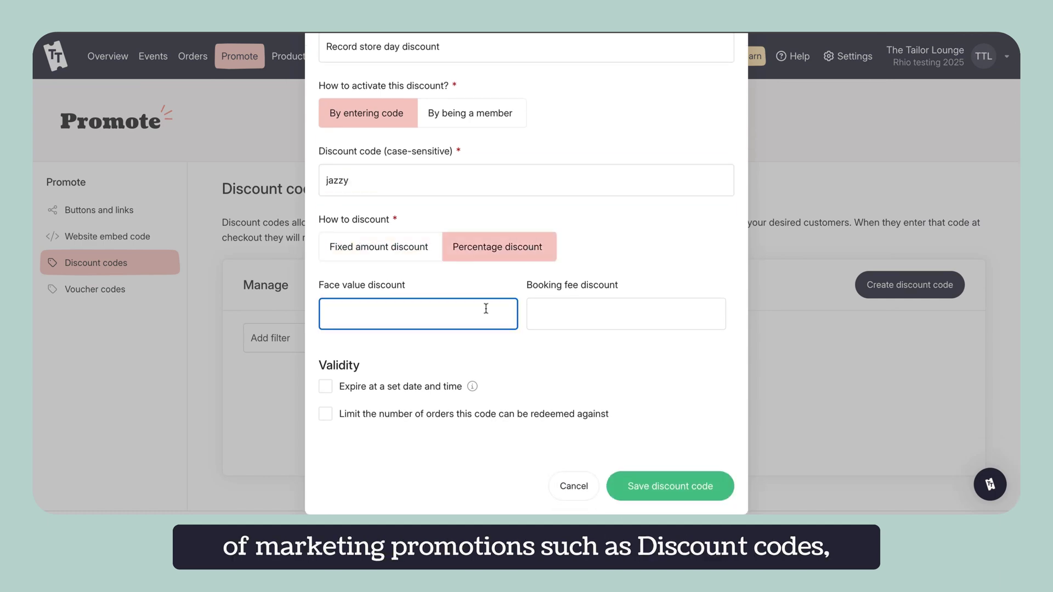
{"action": "left_click", "coordinate": [459, 386]}
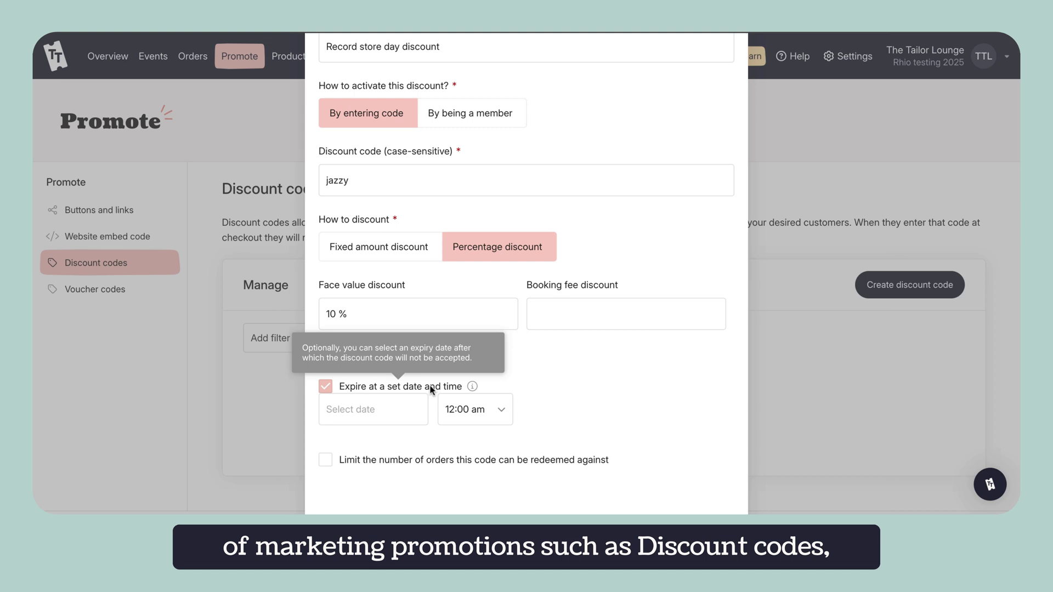
{"action": "left_click", "coordinate": [373, 410]}
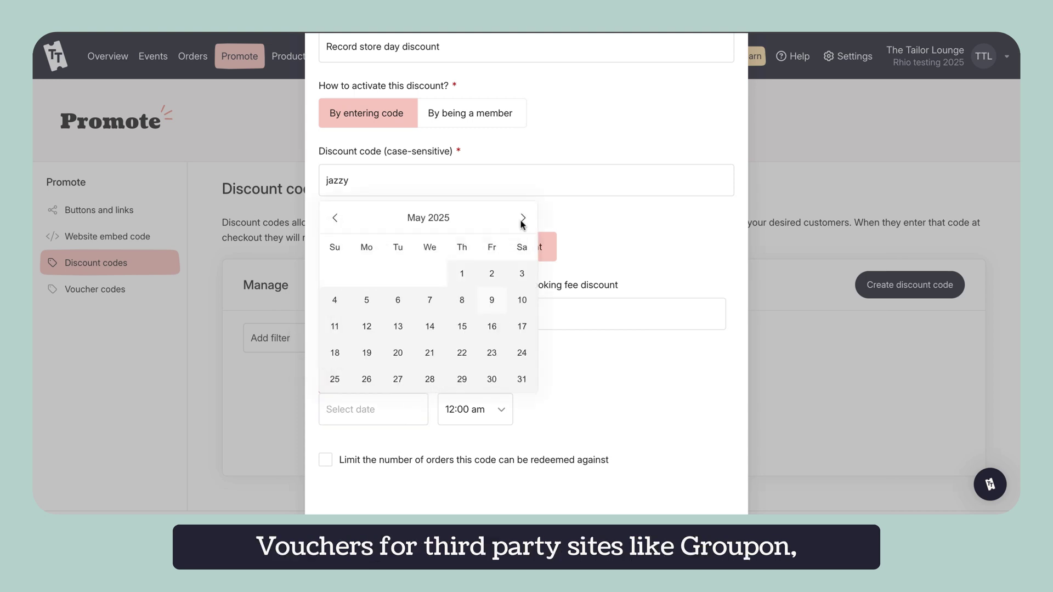
{"action": "left_click", "coordinate": [560, 183]}
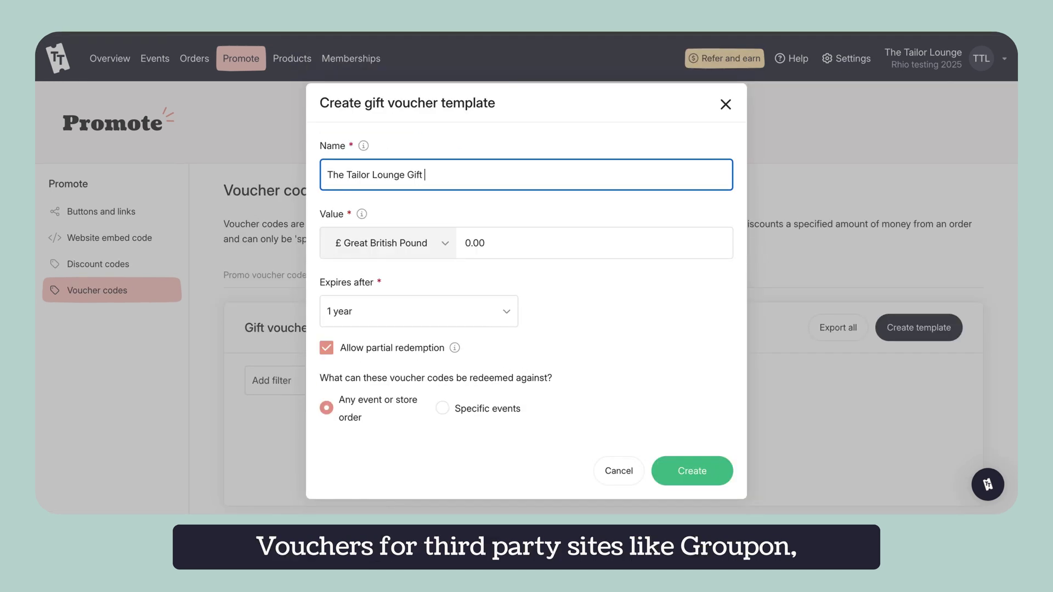
Step: Create the gift voucher template 'The Tailor Lounge Gift Card' worth 100.00
{"action": "type", "text": "Card"}
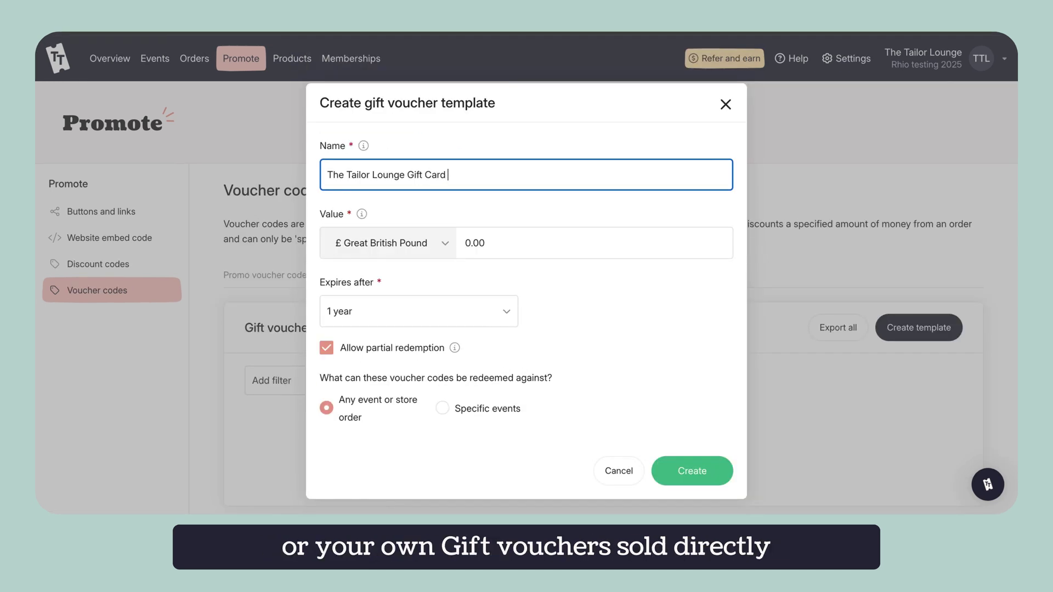
{"action": "key", "text": "Tab"}
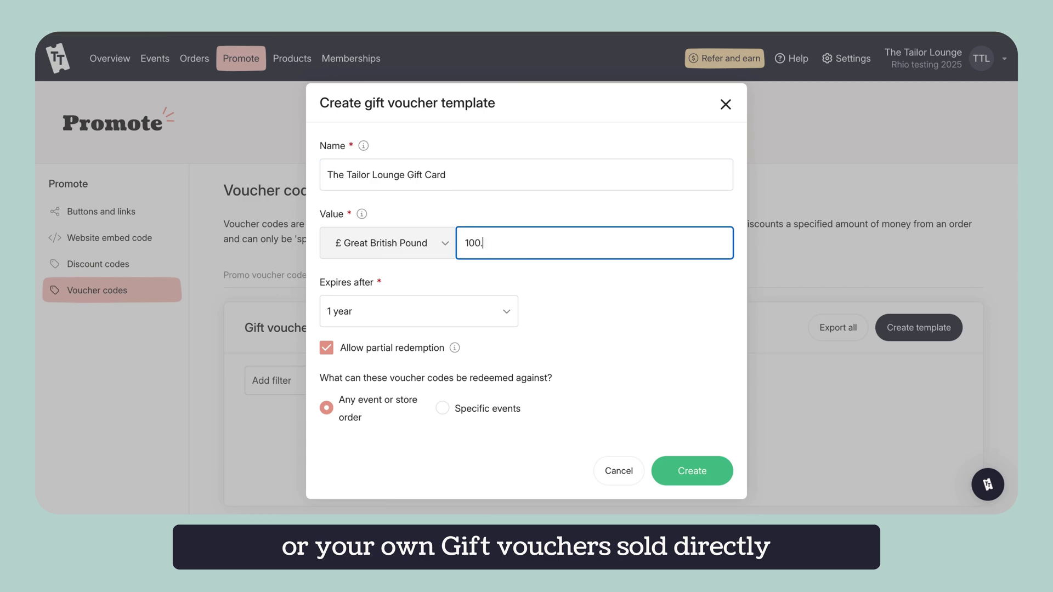
{"action": "key", "text": "Tab"}
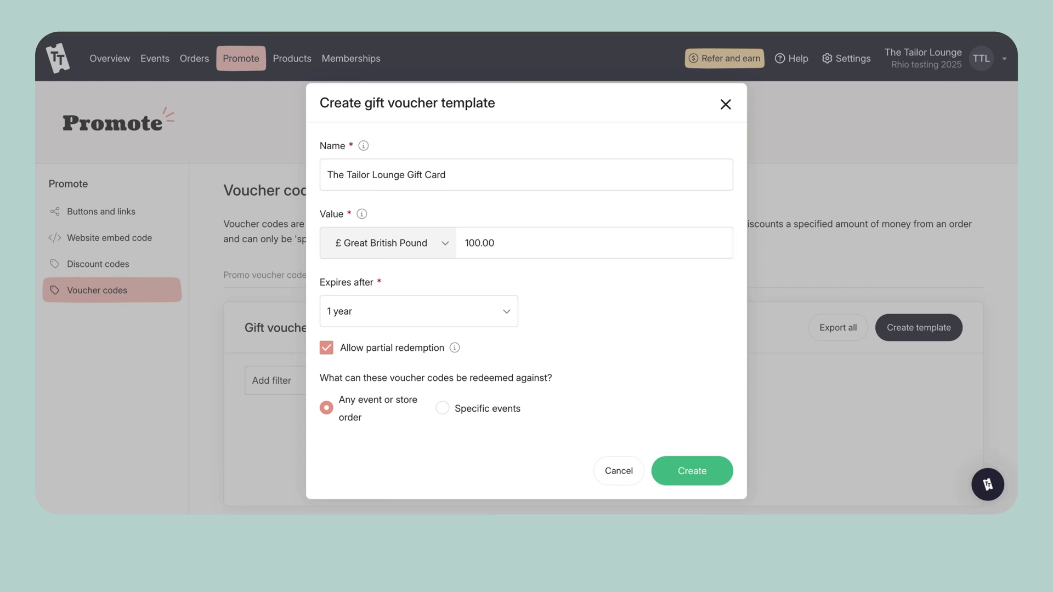
{"action": "key", "text": "Return"}
Step: Set the voucher image to Tickets and save the design
{"action": "scroll", "coordinate": [526, 274], "scroll_direction": "down", "scroll_amount": 1}
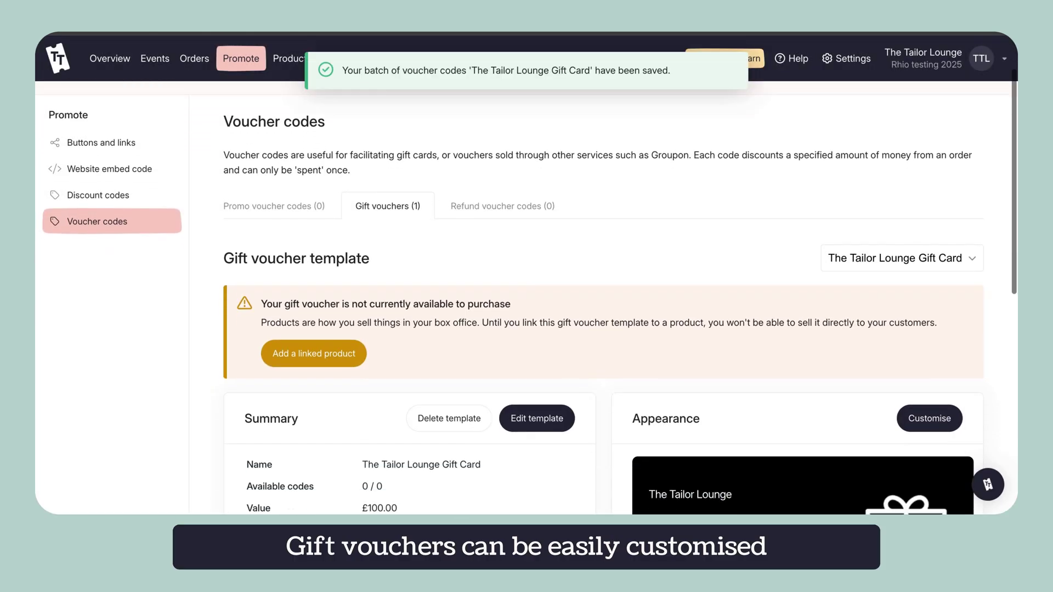
{"action": "scroll", "coordinate": [526, 274], "scroll_direction": "down", "scroll_amount": 3}
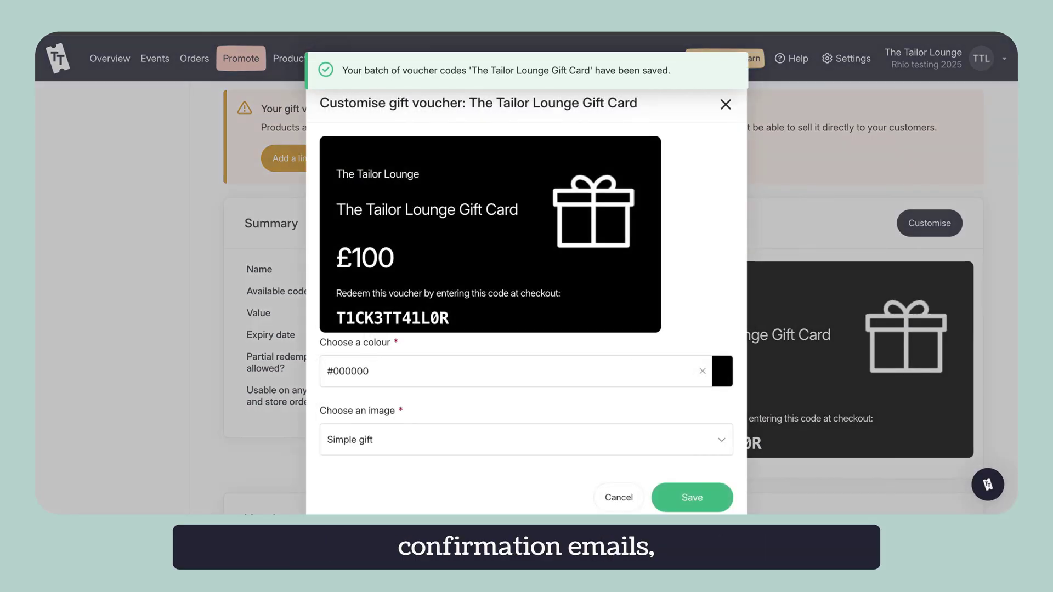
{"action": "left_click", "coordinate": [527, 439]}
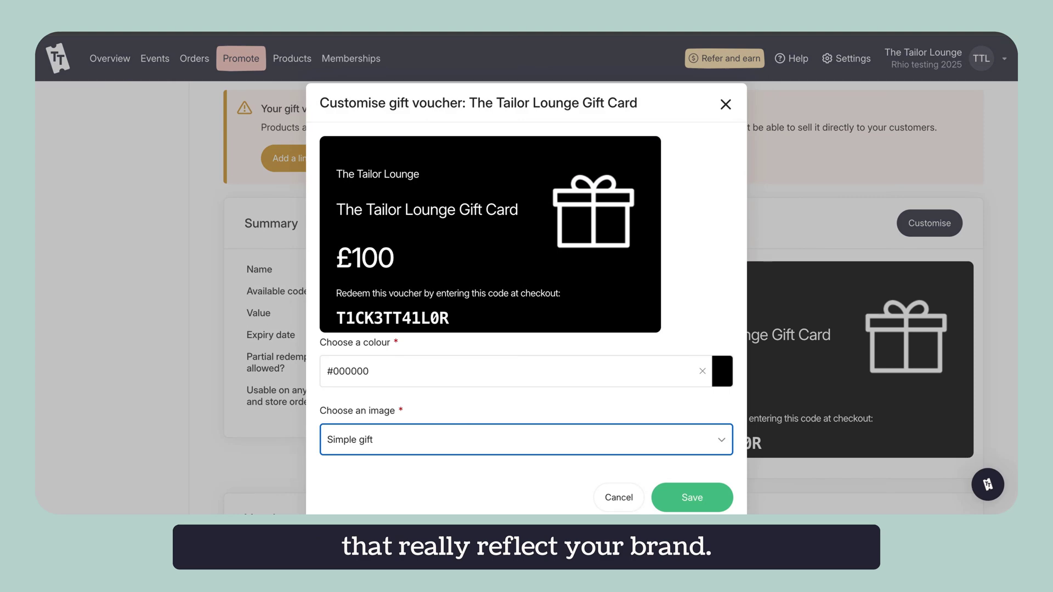
{"action": "left_click", "coordinate": [566, 456]}
{"action": "left_click", "coordinate": [693, 498]}
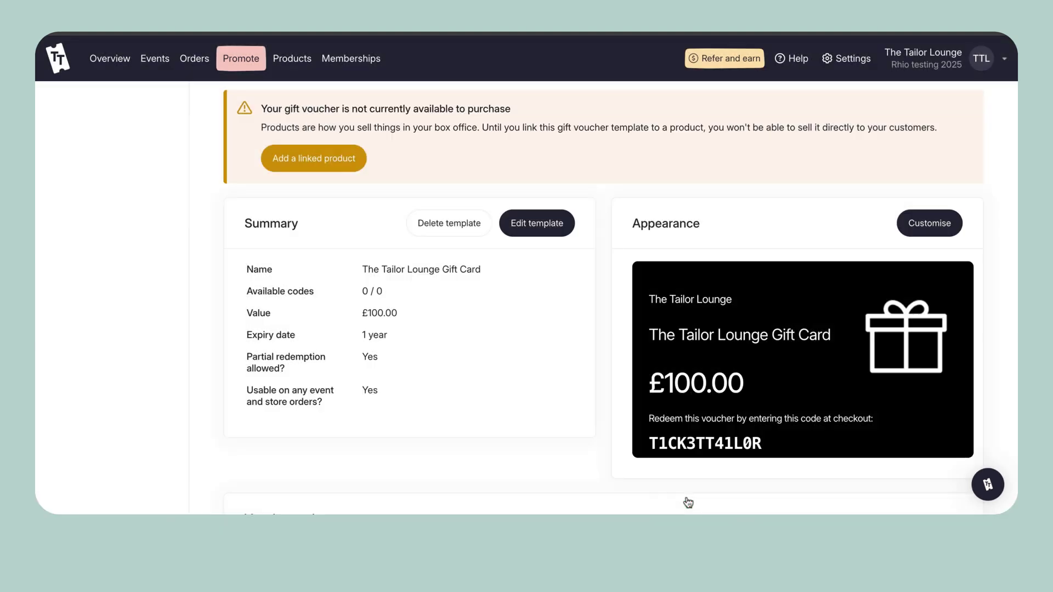
{"action": "scroll", "coordinate": [702, 350], "scroll_direction": "down", "scroll_amount": 6}
{"action": "scroll", "coordinate": [702, 350], "scroll_direction": "down", "scroll_amount": 2}
{"action": "scroll", "coordinate": [658, 275], "scroll_direction": "up", "scroll_amount": 9}
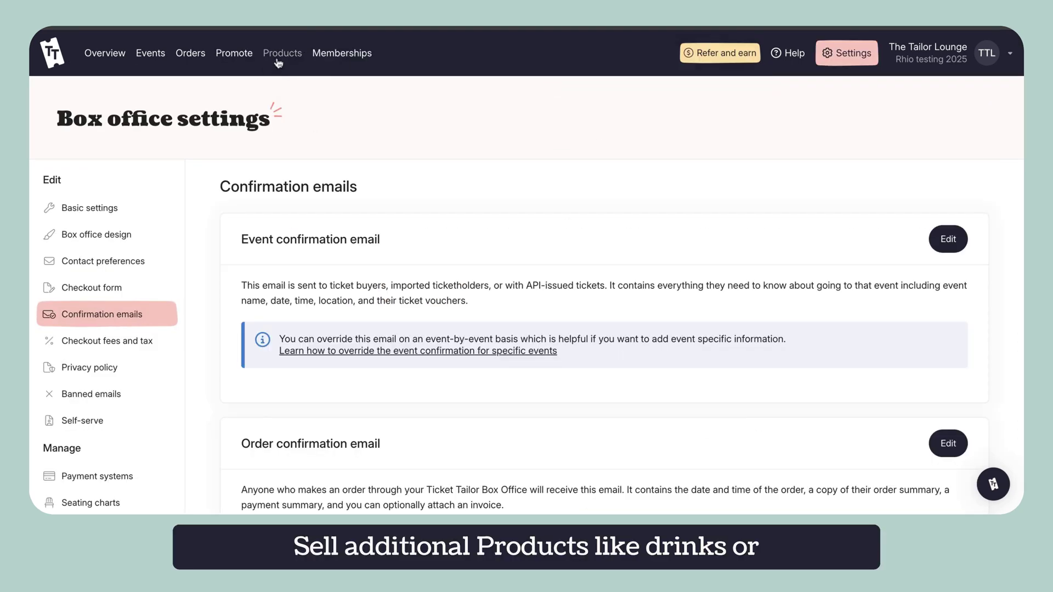
Step: Add a product 'Tailor Lounge Lovers T-shirt' priced 25.00 with a 1.50 booking fee
{"action": "left_click", "coordinate": [282, 53]}
{"action": "scroll", "coordinate": [474, 143], "scroll_direction": "down", "scroll_amount": 3}
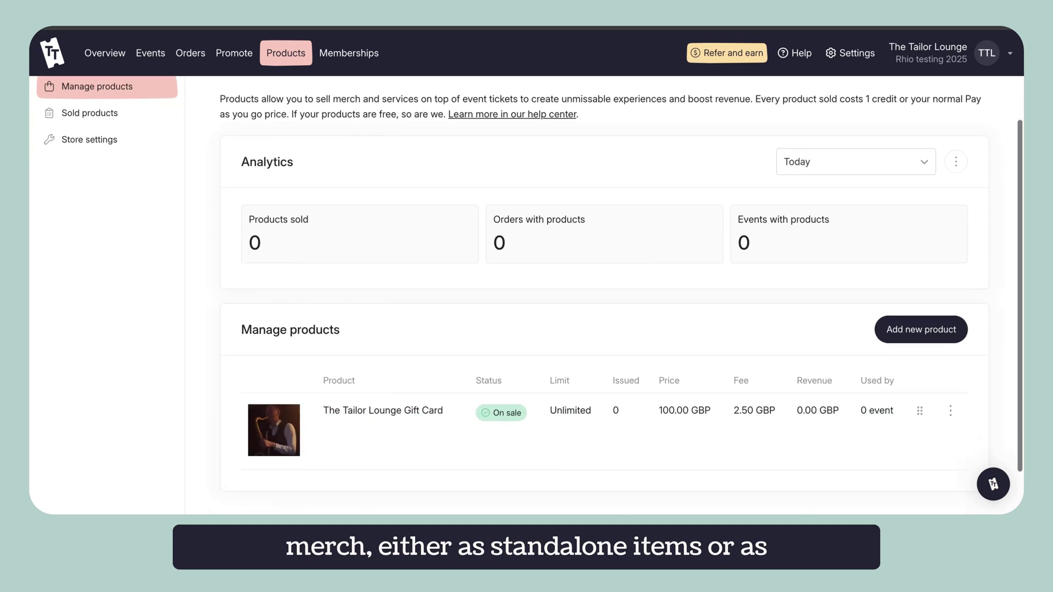
{"action": "left_click", "coordinate": [921, 318]}
{"action": "type", "text": "Tailor Lounge"}
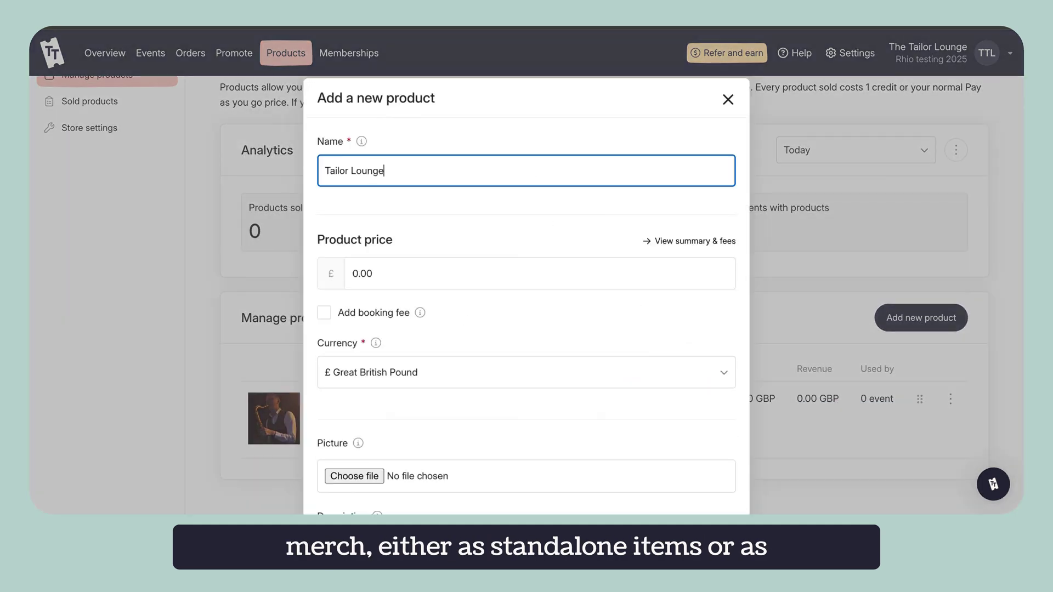
{"action": "type", "text": " Lovers T-shirt"}
{"action": "left_click", "coordinate": [526, 272]}
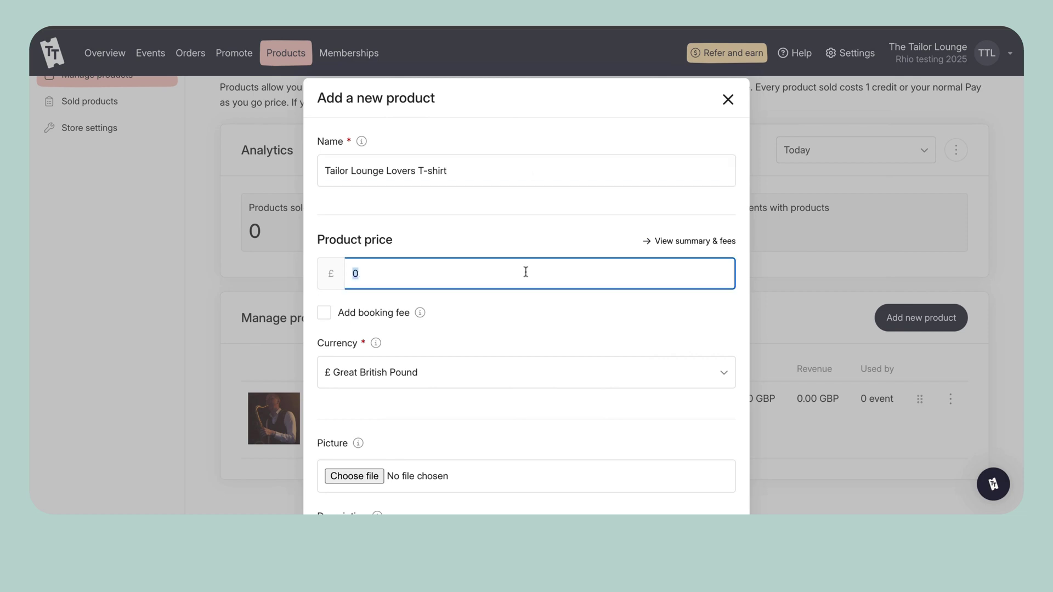
{"action": "type", "text": "25.00"}
{"action": "left_click", "coordinate": [325, 313]}
{"action": "left_click", "coordinate": [524, 314]}
{"action": "type", "text": "1.50"}
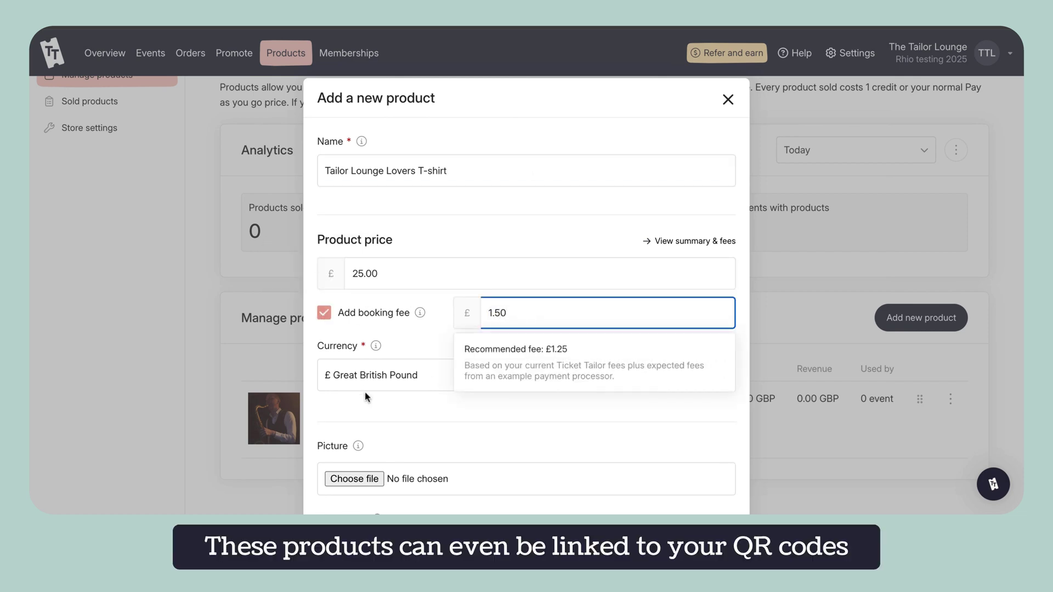
Step: Fill in the picture details and Size - Medium variant, then create the product
{"action": "scroll", "coordinate": [386, 418], "scroll_direction": "down", "scroll_amount": 2}
{"action": "scroll", "coordinate": [386, 419], "scroll_direction": "down", "scroll_amount": 1}
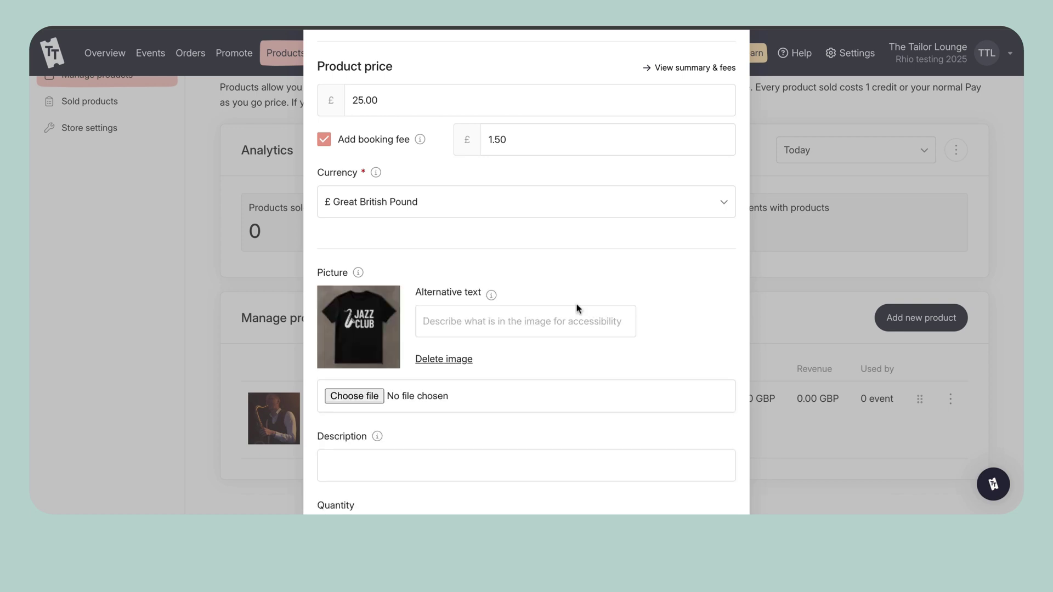
{"action": "type", "text": "ee"}
{"action": "scroll", "coordinate": [585, 385], "scroll_direction": "down", "scroll_amount": 5}
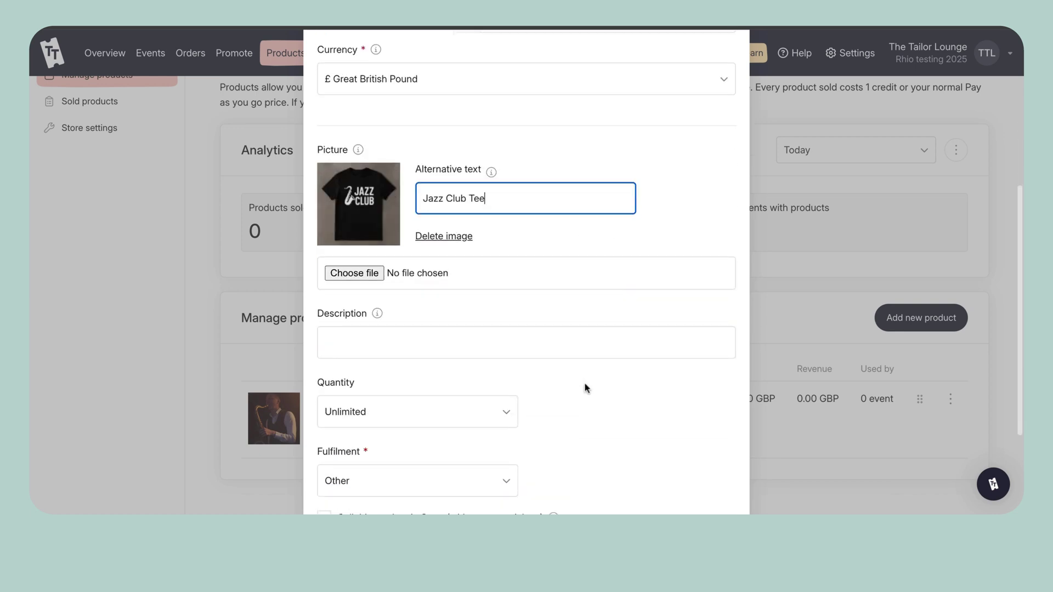
{"action": "left_click", "coordinate": [520, 428]}
{"action": "scroll", "coordinate": [520, 429], "scroll_direction": "down", "scroll_amount": 4}
{"action": "left_click", "coordinate": [479, 298]}
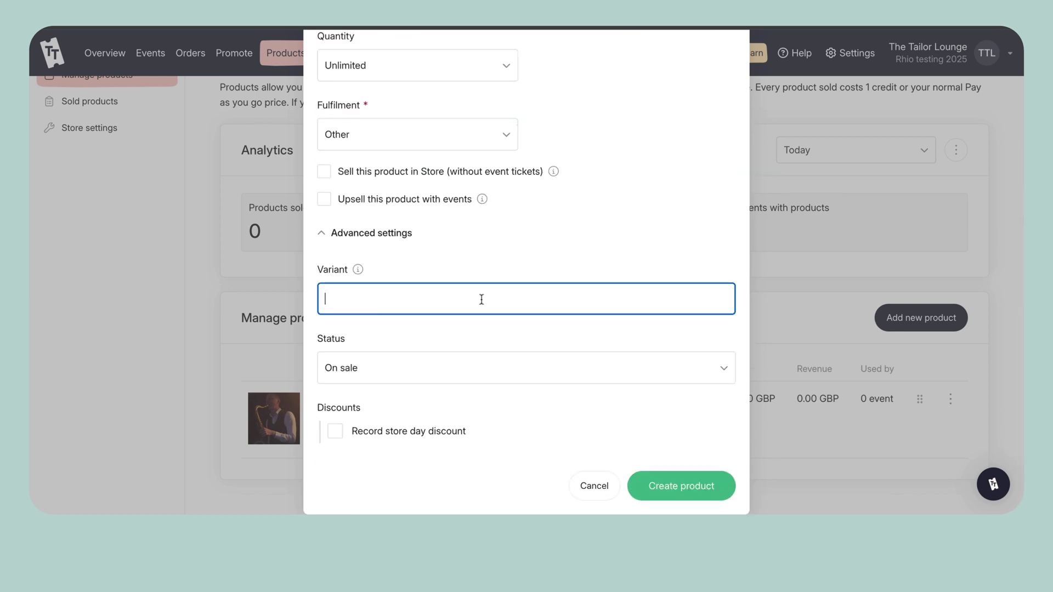
{"action": "left_click", "coordinate": [686, 487]}
Step: Duplicate the T-shirt and change its variant to Size - Large
{"action": "left_click", "coordinate": [944, 266]}
{"action": "left_click", "coordinate": [821, 322]}
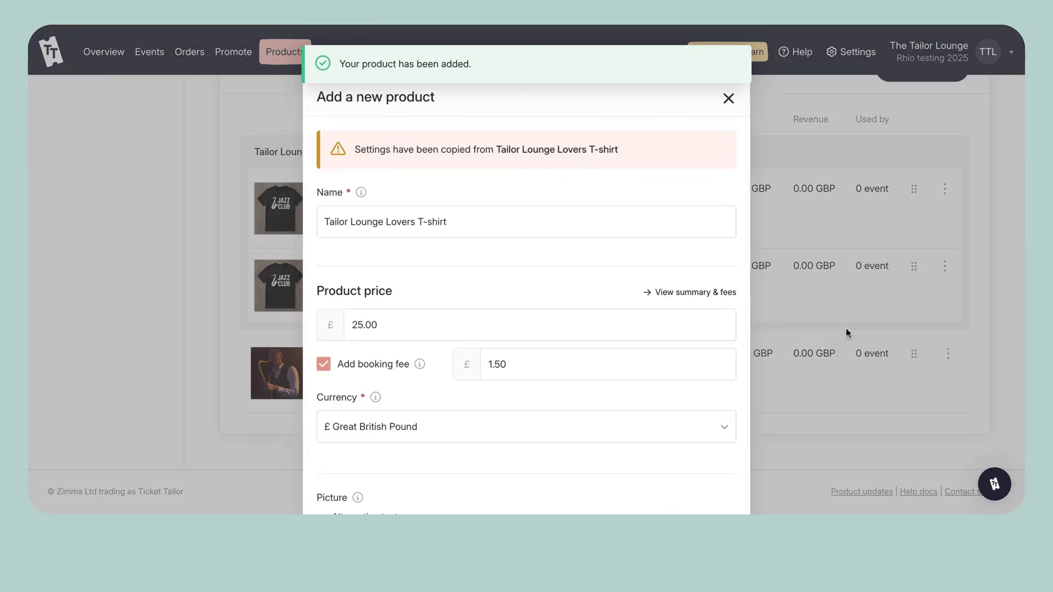
{"action": "scroll", "coordinate": [686, 364], "scroll_direction": "down", "scroll_amount": 8}
{"action": "left_click", "coordinate": [402, 437]}
{"action": "scroll", "coordinate": [402, 384], "scroll_direction": "down", "scroll_amount": 4}
{"action": "double_click", "coordinate": [381, 299]}
{"action": "type", "text": "Lar"}
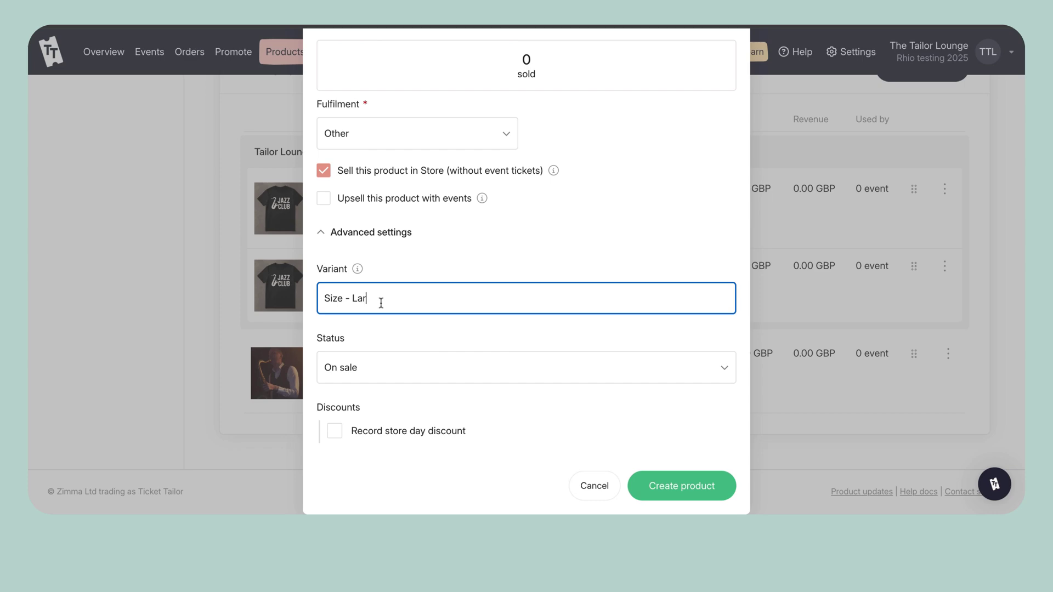
{"action": "type", "text": "ge"}
{"action": "left_click", "coordinate": [665, 484]}
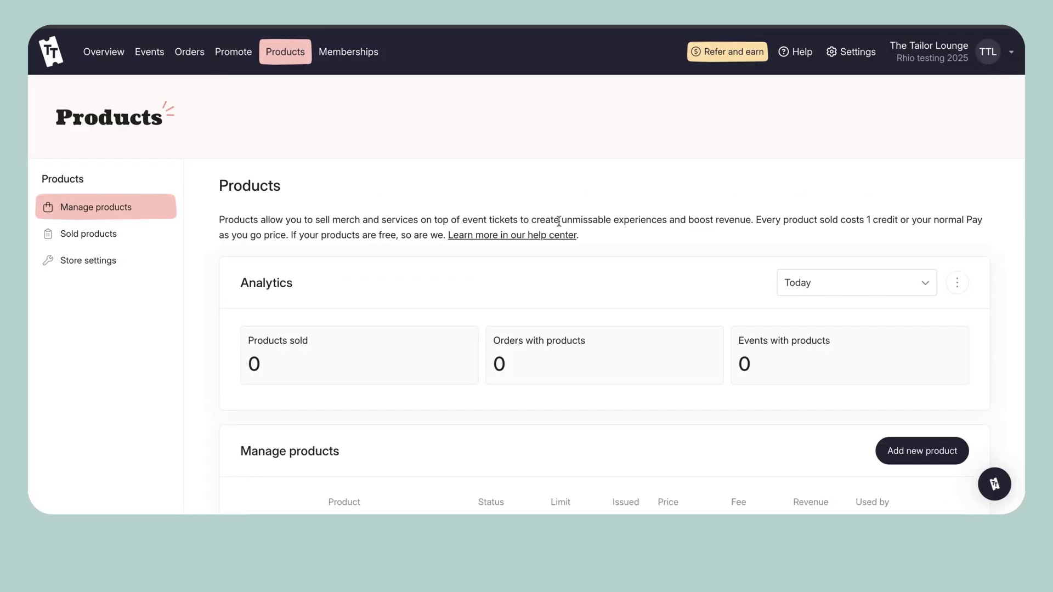
Step: Check store settings, then choose two Large T-shirts in the TEES + GIFT CARDS store for £53.00
{"action": "left_click", "coordinate": [156, 259]}
{"action": "scroll", "coordinate": [418, 247], "scroll_direction": "down", "scroll_amount": 5}
{"action": "scroll", "coordinate": [612, 199], "scroll_direction": "down", "scroll_amount": 3}
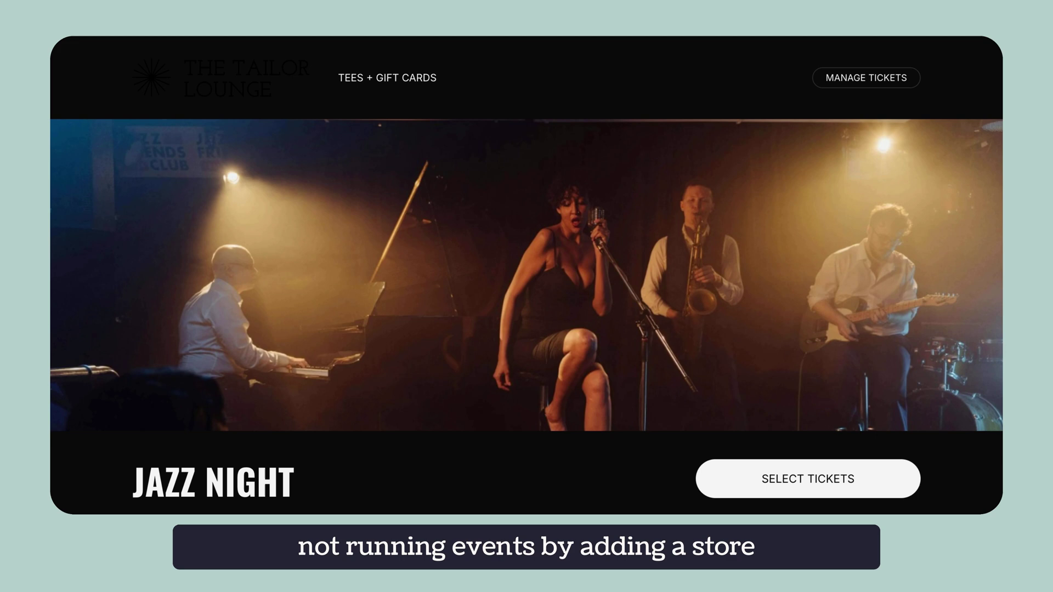
{"action": "left_click", "coordinate": [423, 77]}
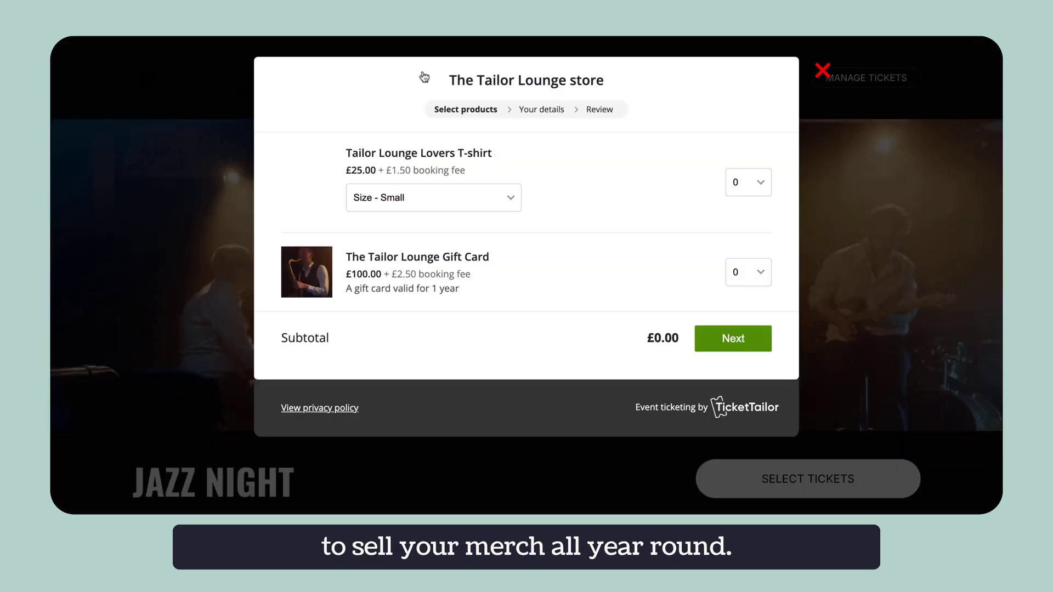
{"action": "left_click", "coordinate": [485, 206]}
{"action": "left_click", "coordinate": [762, 186]}
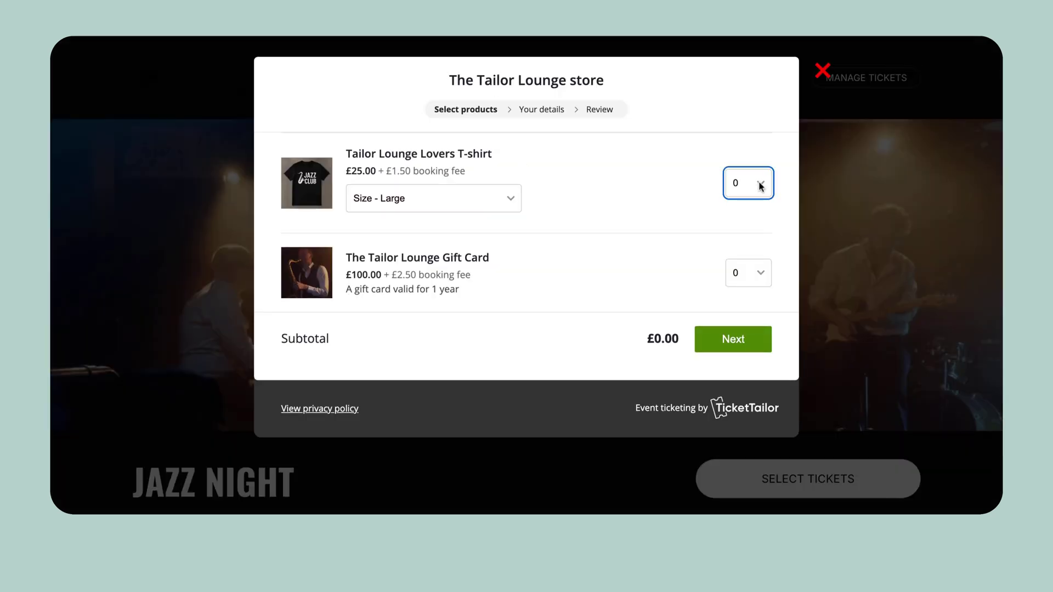
{"action": "key", "text": "2"}
{"action": "left_click", "coordinate": [766, 276]}
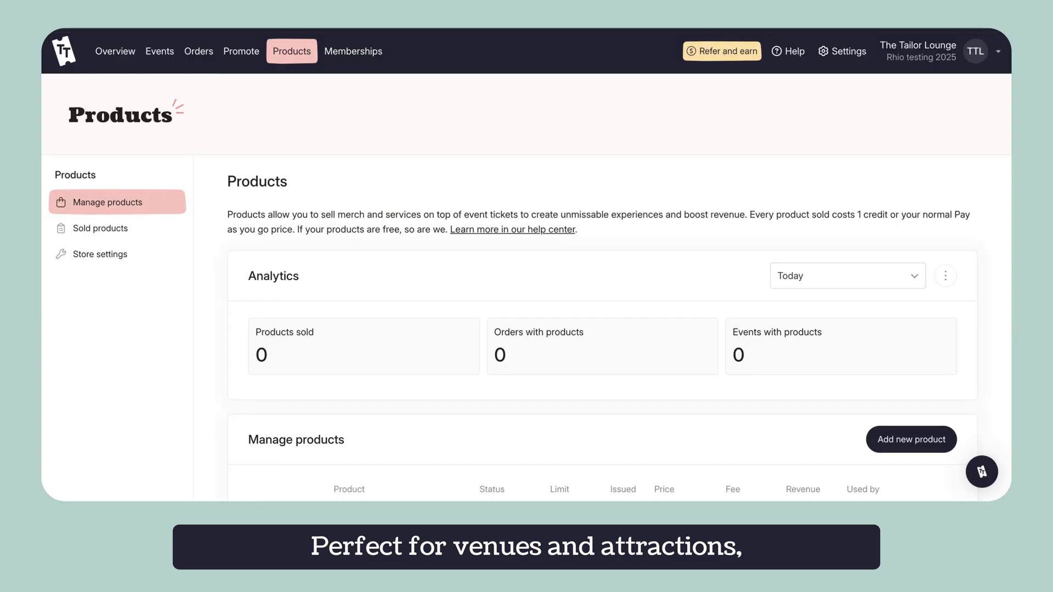
Step: Create the Jazz club membership type valid for 1 year and view its details
{"action": "left_click", "coordinate": [345, 52]}
{"action": "scroll", "coordinate": [515, 236], "scroll_direction": "down", "scroll_amount": 2}
{"action": "left_click", "coordinate": [932, 267]}
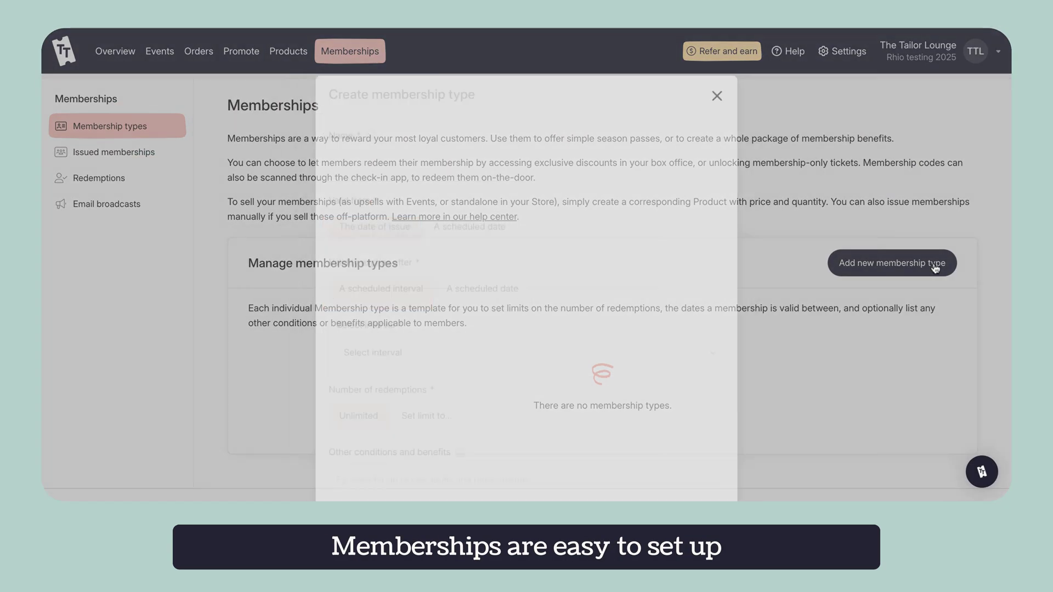
{"action": "left_click", "coordinate": [662, 164]}
{"action": "type", "text": "Jazz club"}
{"action": "scroll", "coordinate": [586, 266], "scroll_direction": "down", "scroll_amount": 2}
{"action": "left_click", "coordinate": [583, 257]}
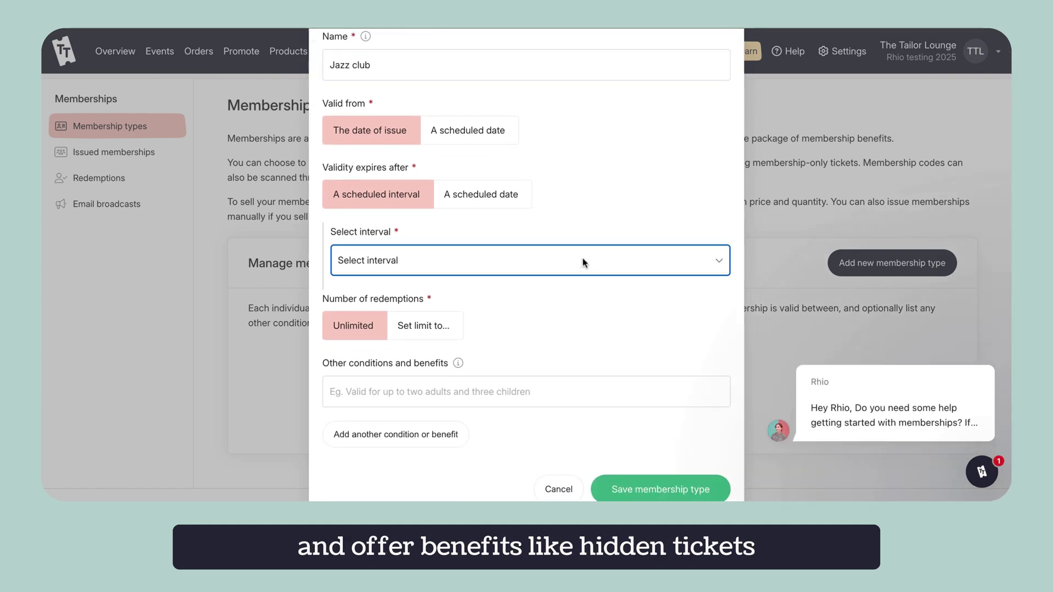
{"action": "key", "text": "Down"}
{"action": "left_click", "coordinate": [979, 345]}
{"action": "scroll", "coordinate": [646, 348], "scroll_direction": "down", "scroll_amount": 1}
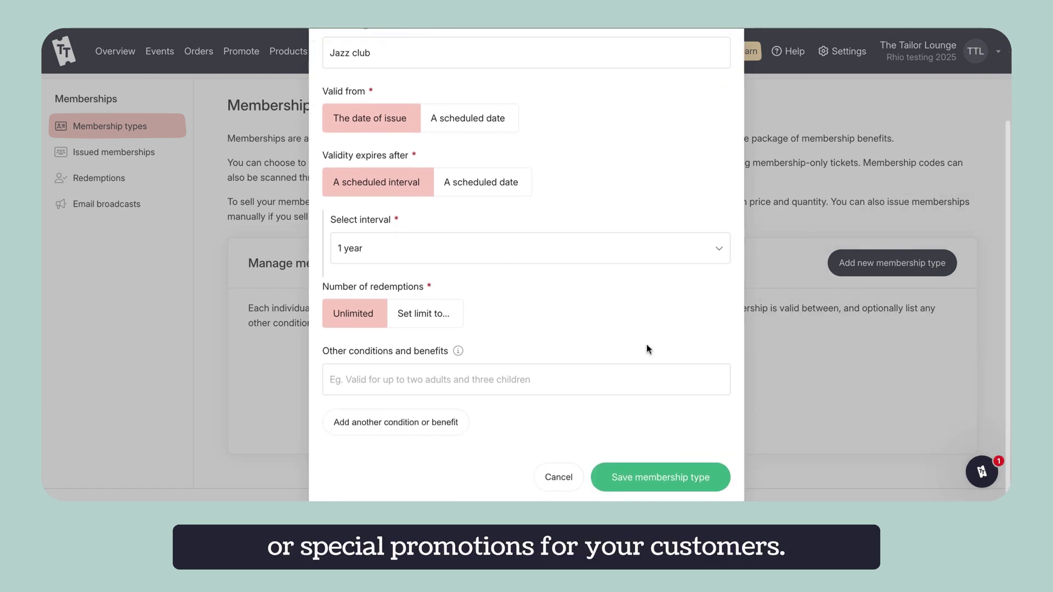
{"action": "left_click", "coordinate": [687, 477]}
{"action": "left_click", "coordinate": [648, 395]}
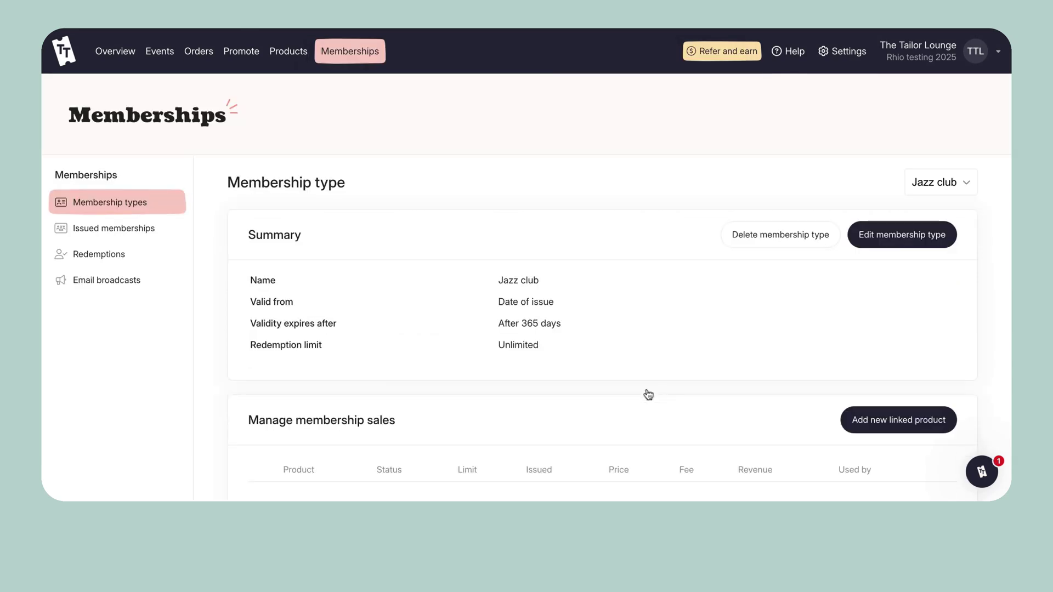
{"action": "scroll", "coordinate": [799, 357], "scroll_direction": "down", "scroll_amount": 2}
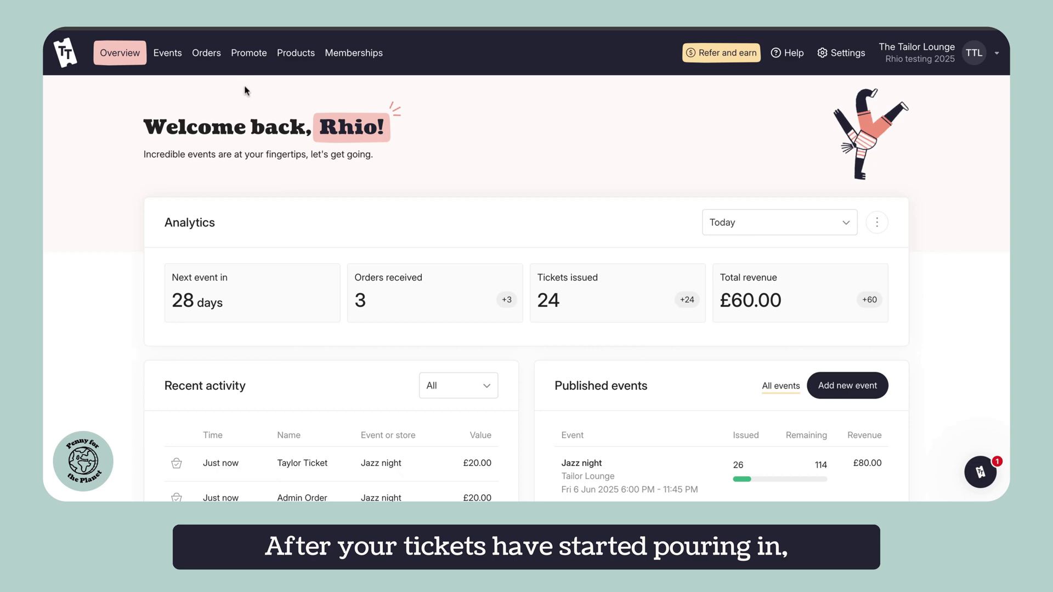
Step: Inspect an Admin Order's details and buyer edit form, closing it without changes
{"action": "left_click", "coordinate": [207, 53]}
{"action": "scroll", "coordinate": [454, 195], "scroll_direction": "down", "scroll_amount": 4}
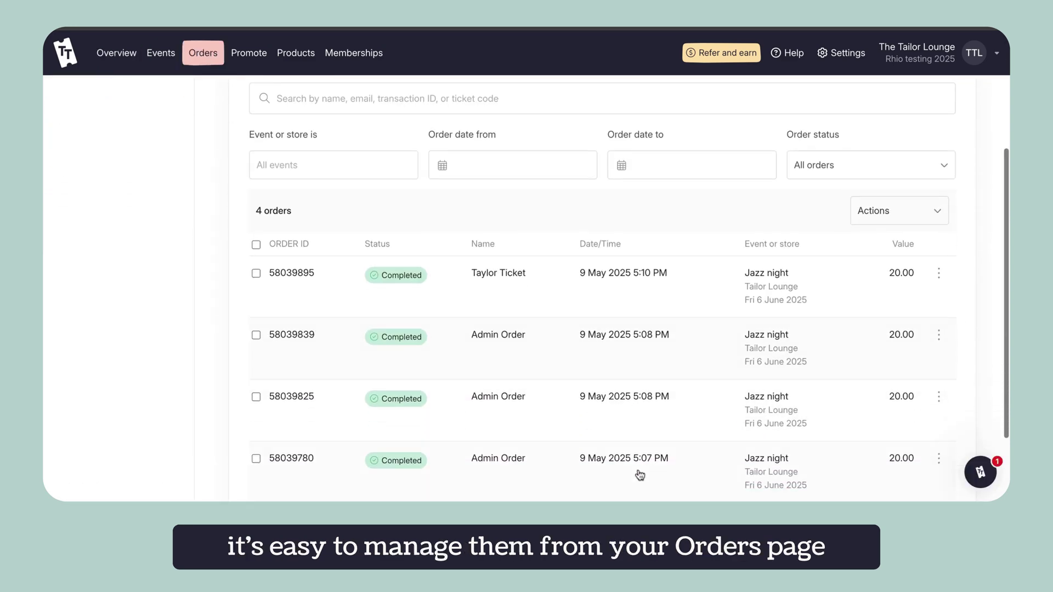
{"action": "scroll", "coordinate": [640, 475], "scroll_direction": "down", "scroll_amount": 1}
{"action": "left_click", "coordinate": [498, 397]}
{"action": "scroll", "coordinate": [498, 397], "scroll_direction": "down", "scroll_amount": 2}
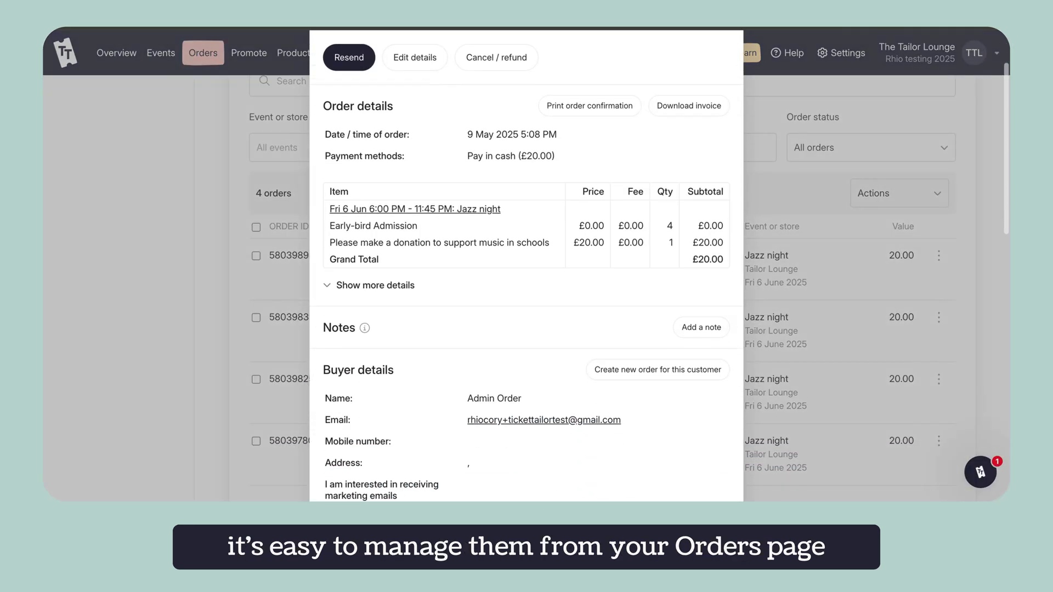
{"action": "scroll", "coordinate": [418, 172], "scroll_direction": "up", "scroll_amount": 2}
{"action": "left_click", "coordinate": [413, 112]}
{"action": "scroll", "coordinate": [451, 247], "scroll_direction": "down", "scroll_amount": 3}
{"action": "scroll", "coordinate": [451, 246], "scroll_direction": "up", "scroll_amount": 3}
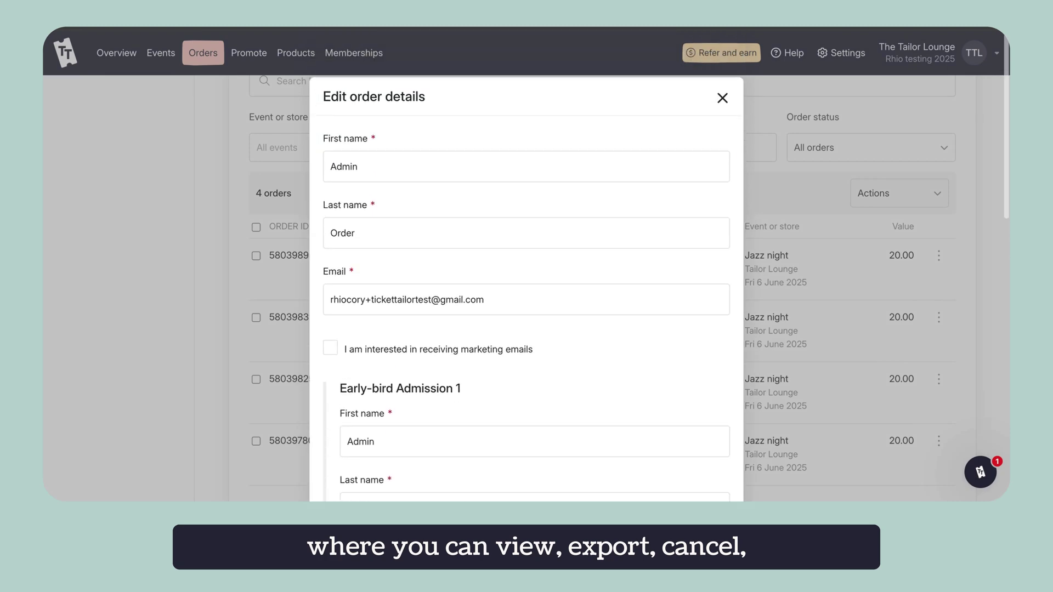
{"action": "left_click", "coordinate": [723, 98]}
Step: Void the third and fourth Early-bird Admission tickets on another Admin Order
{"action": "left_click", "coordinate": [510, 314]}
{"action": "left_click", "coordinate": [488, 144]}
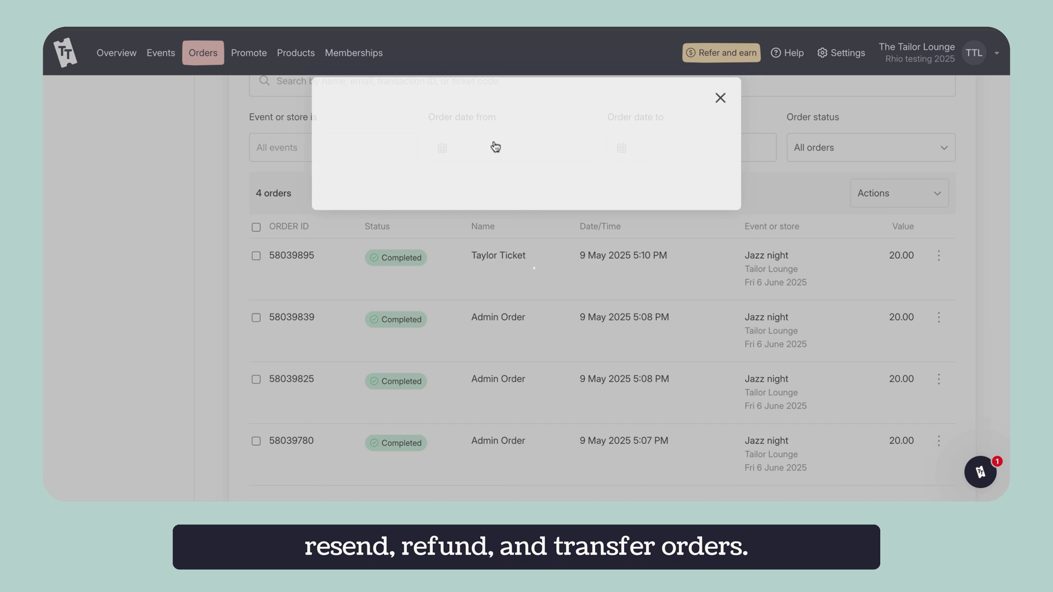
{"action": "left_click", "coordinate": [546, 357]}
{"action": "scroll", "coordinate": [744, 251], "scroll_direction": "down", "scroll_amount": 5}
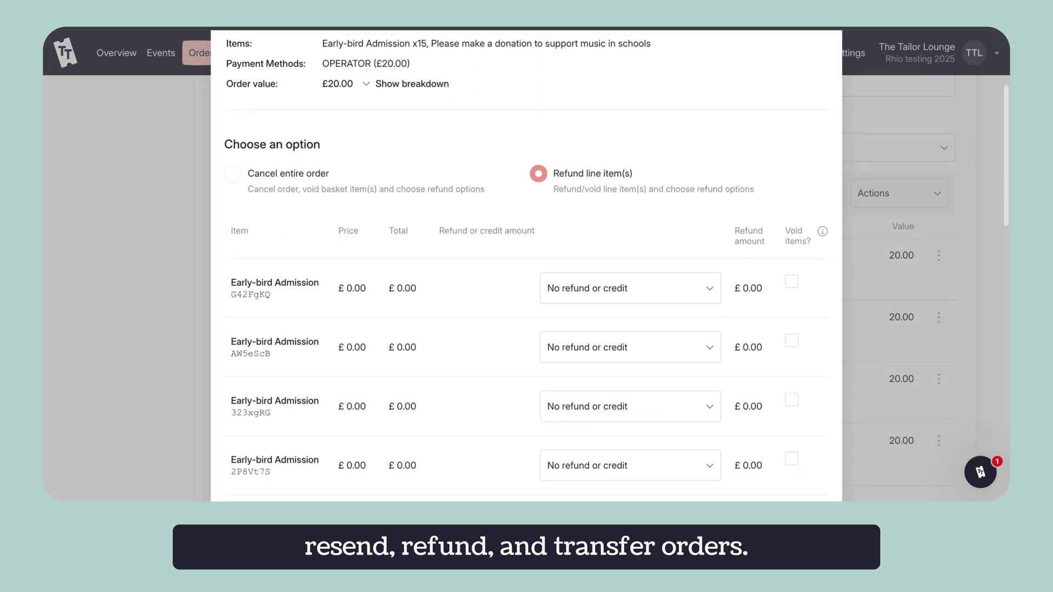
{"action": "left_click", "coordinate": [791, 287]}
{"action": "left_click", "coordinate": [791, 346]}
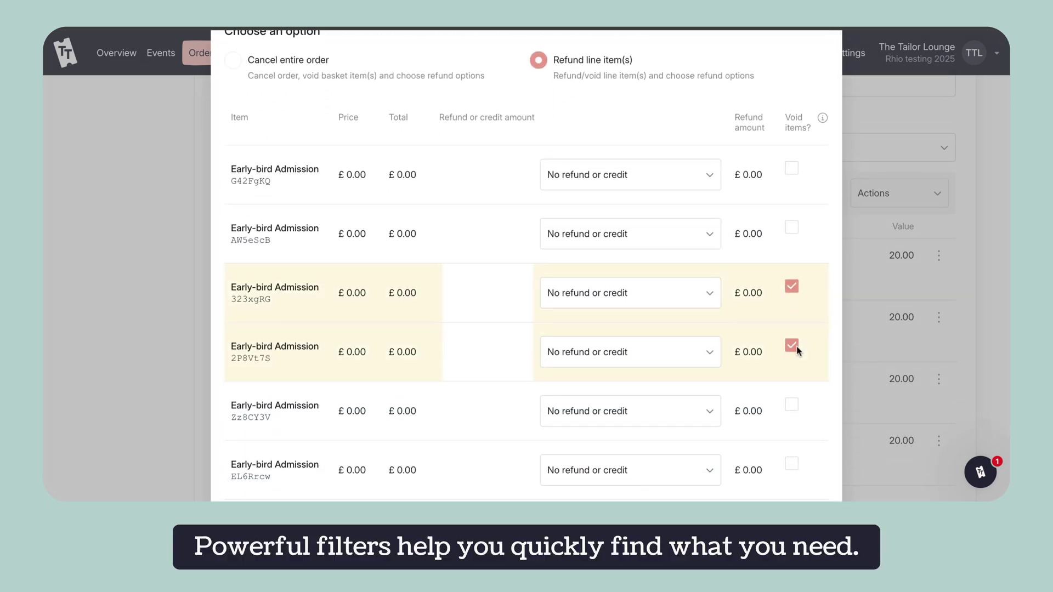
{"action": "scroll", "coordinate": [789, 351], "scroll_direction": "down", "scroll_amount": 8}
{"action": "left_click", "coordinate": [781, 435]}
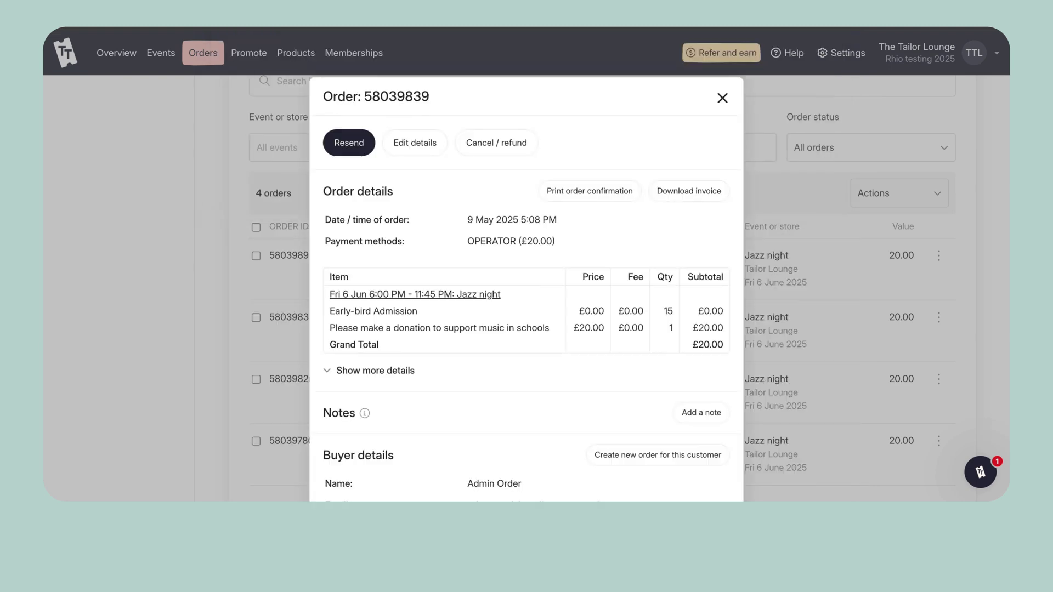
{"action": "left_click", "coordinate": [722, 98]}
Step: Begin cancelling order 58039839 with reason 'Called to cancel' and a full refund amount
{"action": "scroll", "coordinate": [678, 231], "scroll_direction": "down", "scroll_amount": 1}
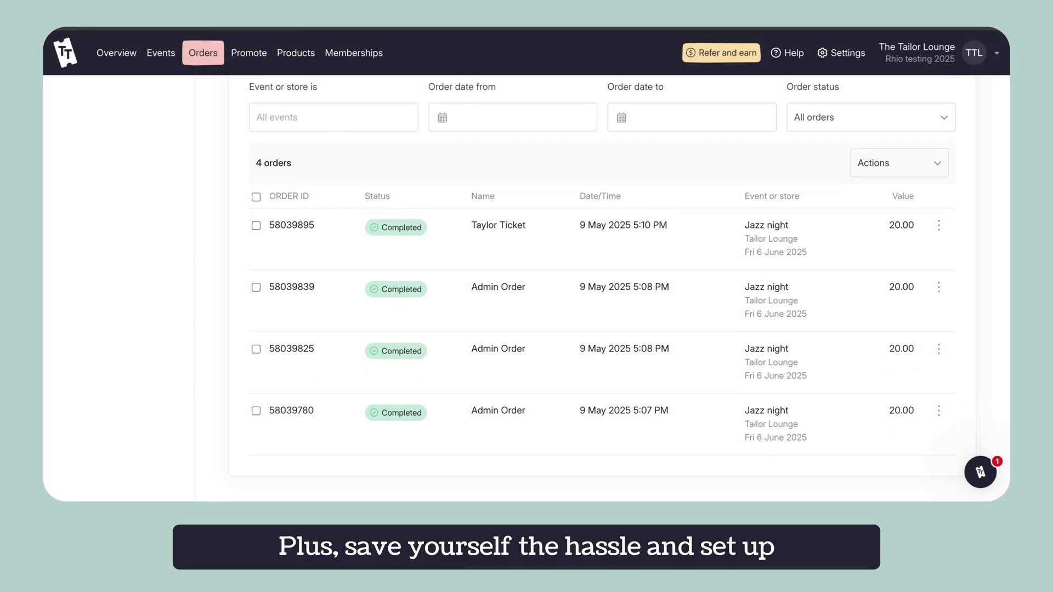
{"action": "left_click", "coordinate": [688, 306]}
{"action": "left_click", "coordinate": [496, 139]}
{"action": "scroll", "coordinate": [468, 306], "scroll_direction": "down", "scroll_amount": 2}
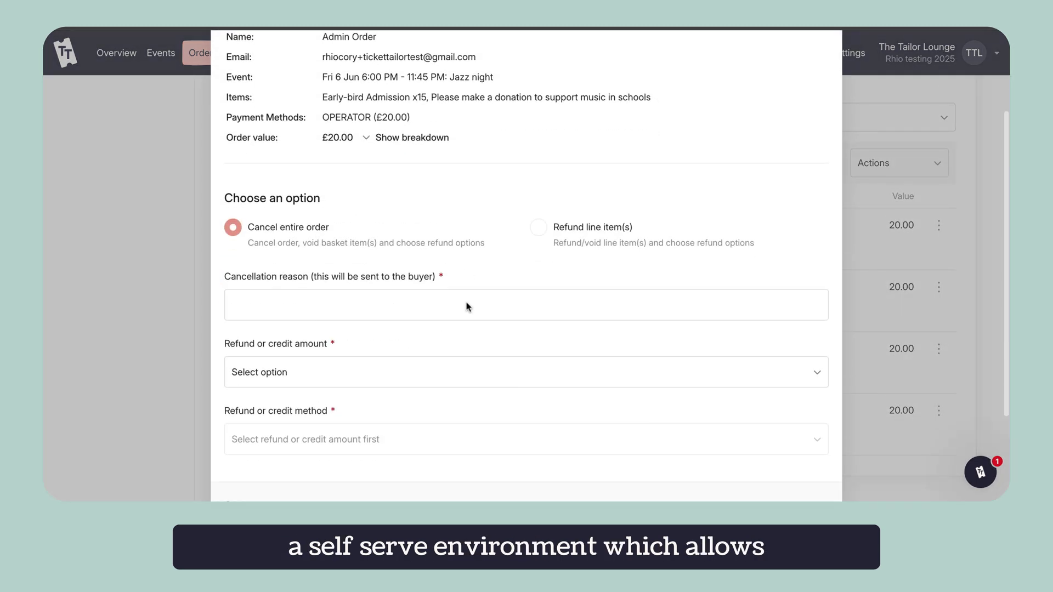
{"action": "left_click", "coordinate": [469, 307]}
{"action": "type", "text": "Called to cancel"}
{"action": "left_click", "coordinate": [492, 372]}
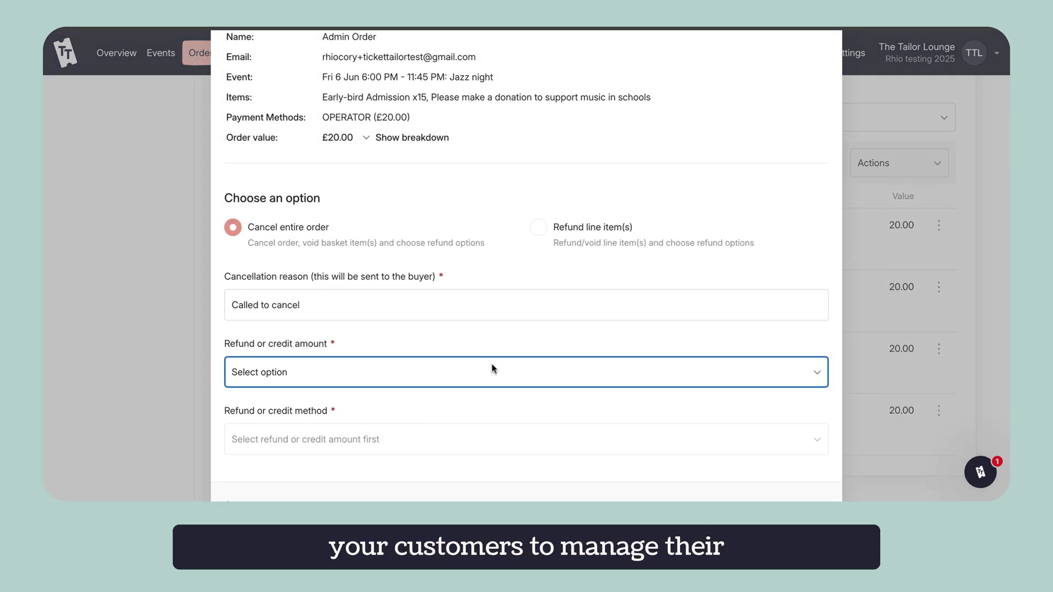
{"action": "left_click", "coordinate": [489, 384]}
Step: Keep the donation, credit the refund to a voucher, and confirm the order cancellation
{"action": "scroll", "coordinate": [489, 384], "scroll_direction": "down", "scroll_amount": 3}
{"action": "scroll", "coordinate": [489, 384], "scroll_direction": "down", "scroll_amount": 1}
{"action": "left_click", "coordinate": [231, 239]}
{"action": "left_click", "coordinate": [357, 321]}
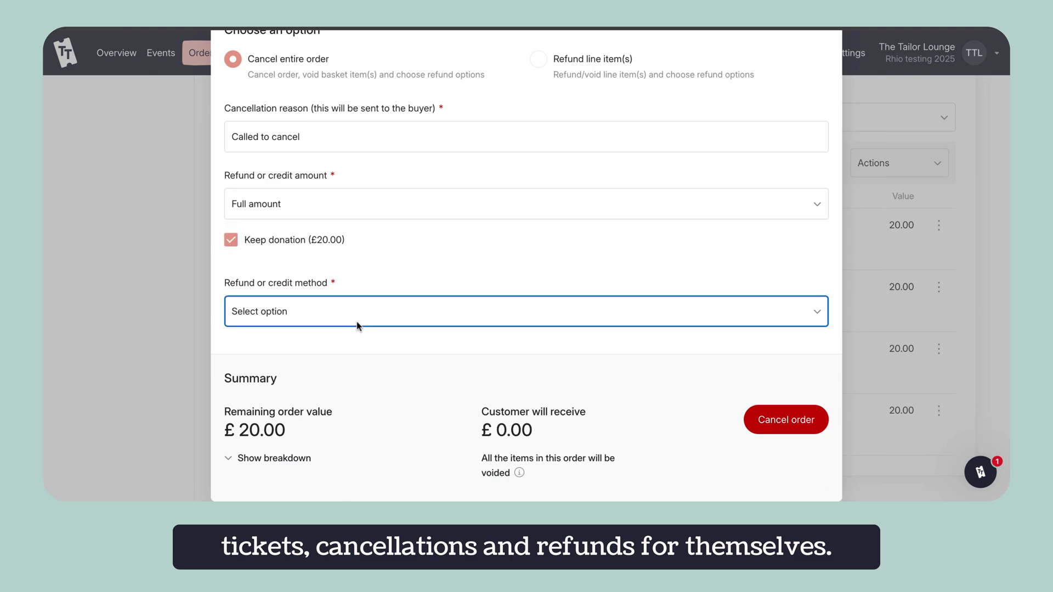
{"action": "left_click", "coordinate": [357, 351]}
{"action": "scroll", "coordinate": [682, 378], "scroll_direction": "down", "scroll_amount": 1}
{"action": "scroll", "coordinate": [682, 378], "scroll_direction": "down", "scroll_amount": 2}
{"action": "left_click", "coordinate": [780, 395]}
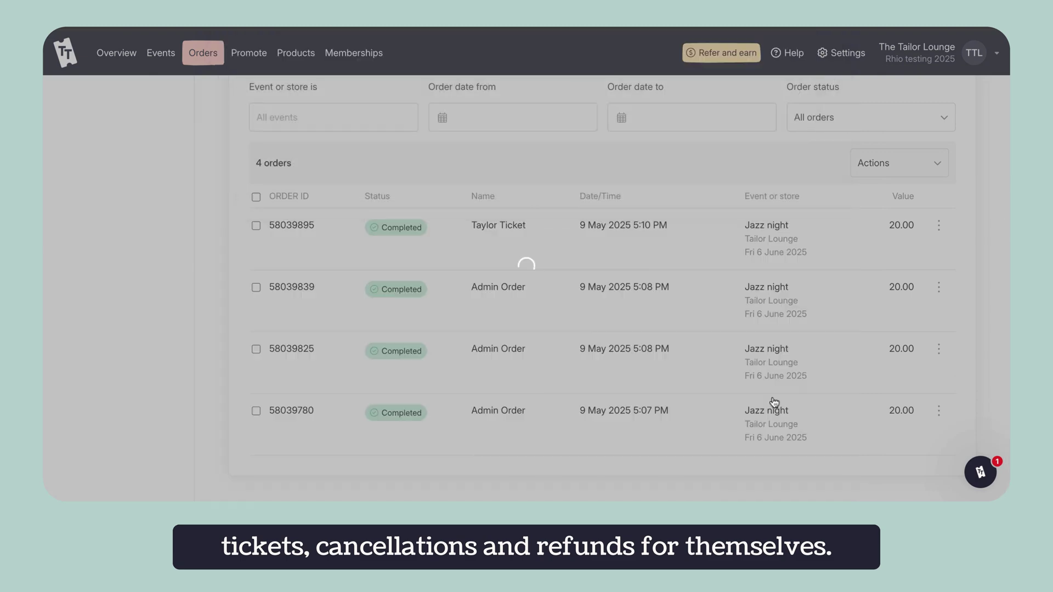
Step: Close the cancelled order's details and scroll through the report page
{"action": "left_click", "coordinate": [722, 102]}
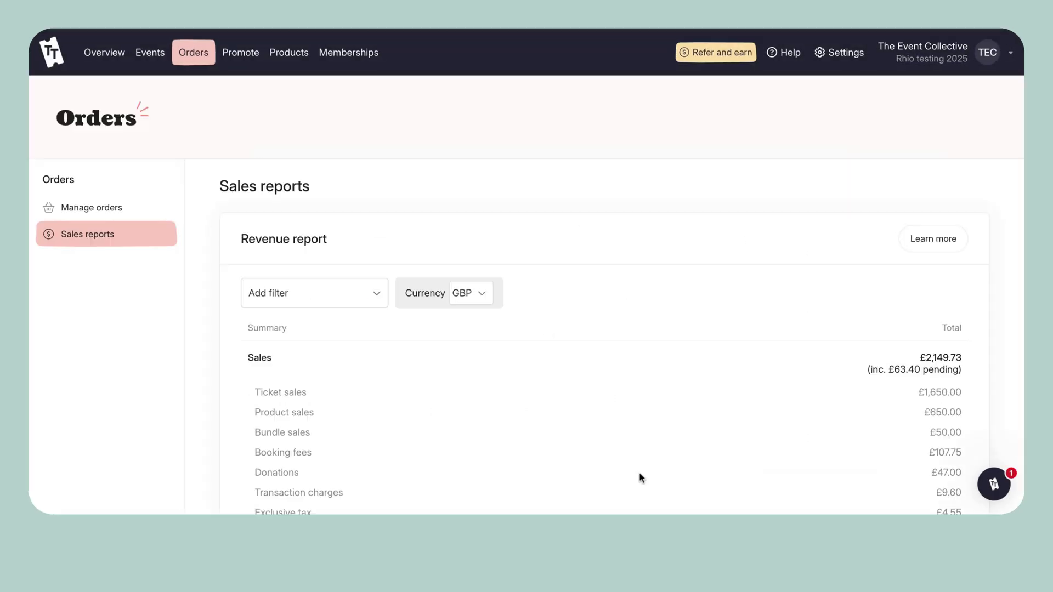
{"action": "scroll", "coordinate": [639, 477], "scroll_direction": "down", "scroll_amount": 5}
{"action": "scroll", "coordinate": [339, 389], "scroll_direction": "up", "scroll_amount": 5}
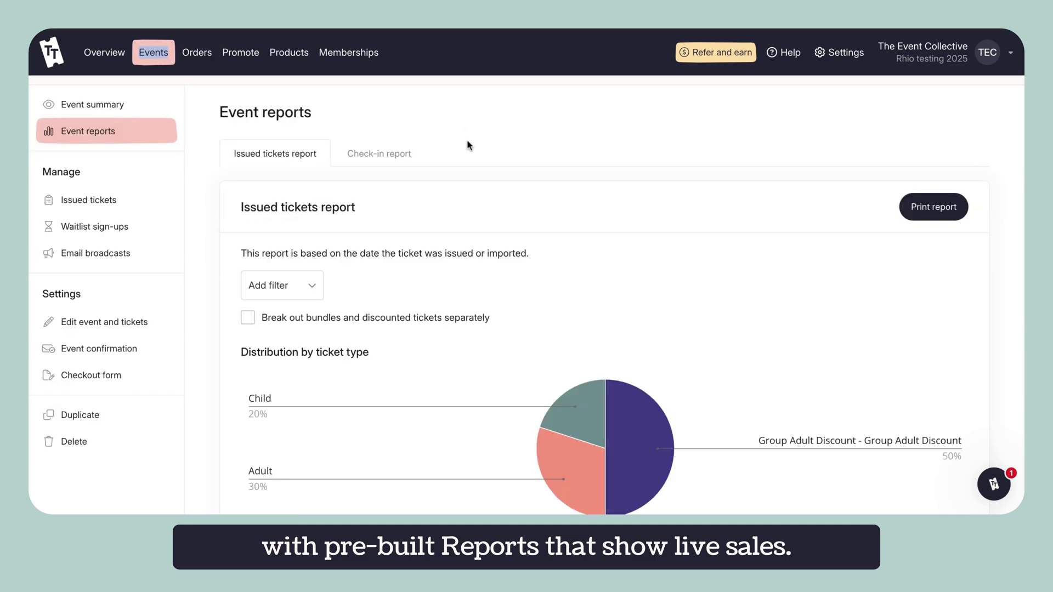
{"action": "scroll", "coordinate": [467, 145], "scroll_direction": "down", "scroll_amount": 12}
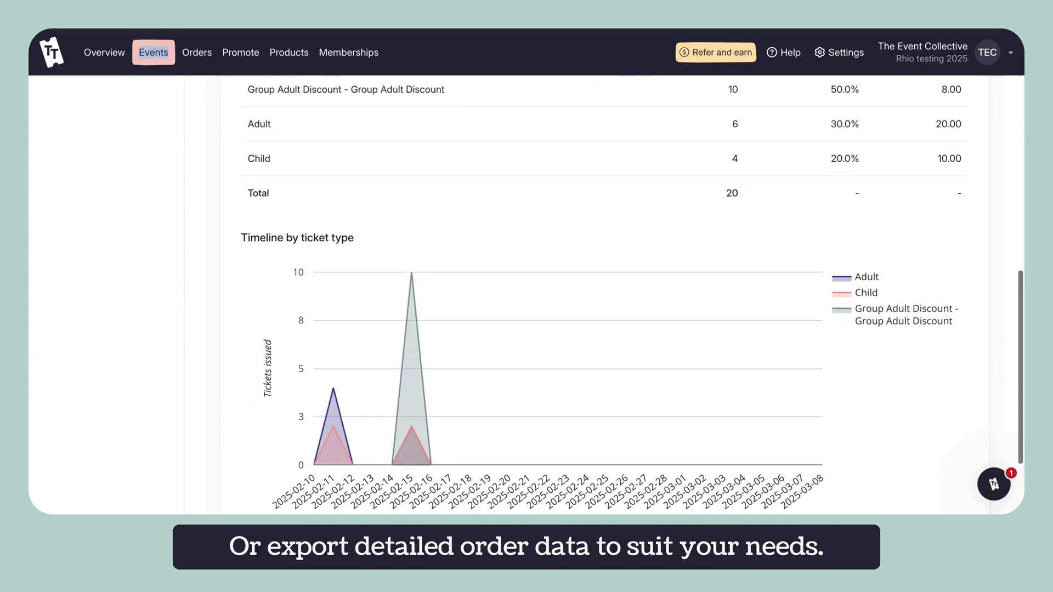
{"action": "scroll", "coordinate": [363, 124], "scroll_direction": "down", "scroll_amount": 2}
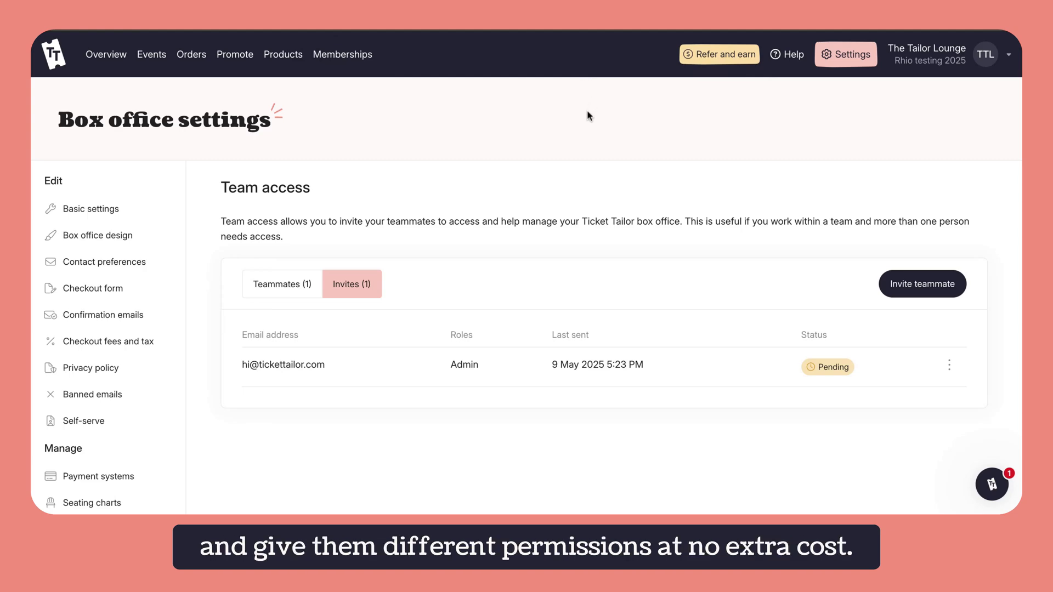
Step: Browse the Connect apps third-party integration settings
{"action": "scroll", "coordinate": [158, 291], "scroll_direction": "down", "scroll_amount": 4}
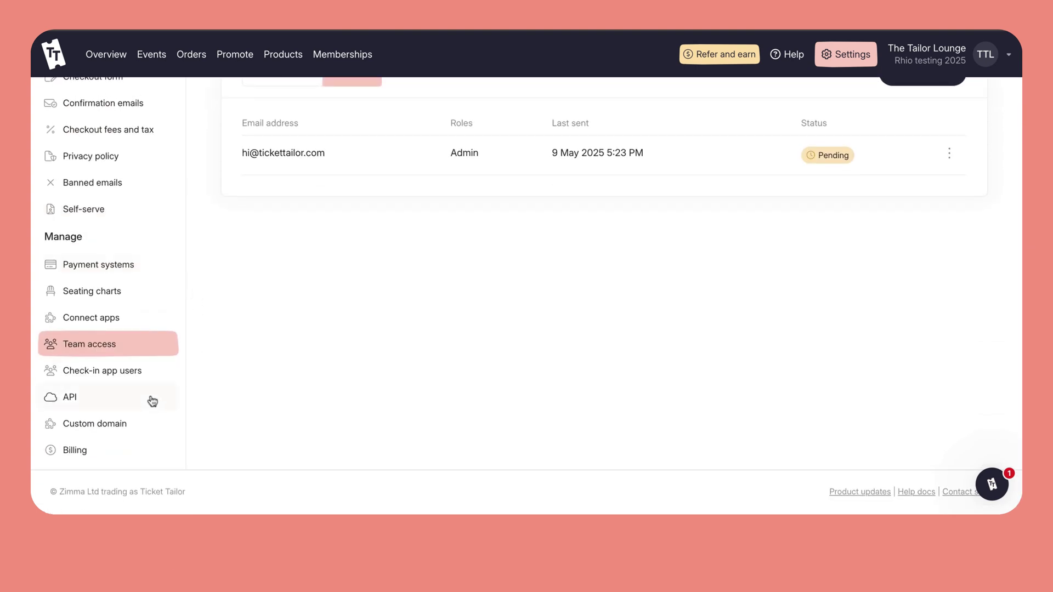
{"action": "left_click", "coordinate": [128, 323]}
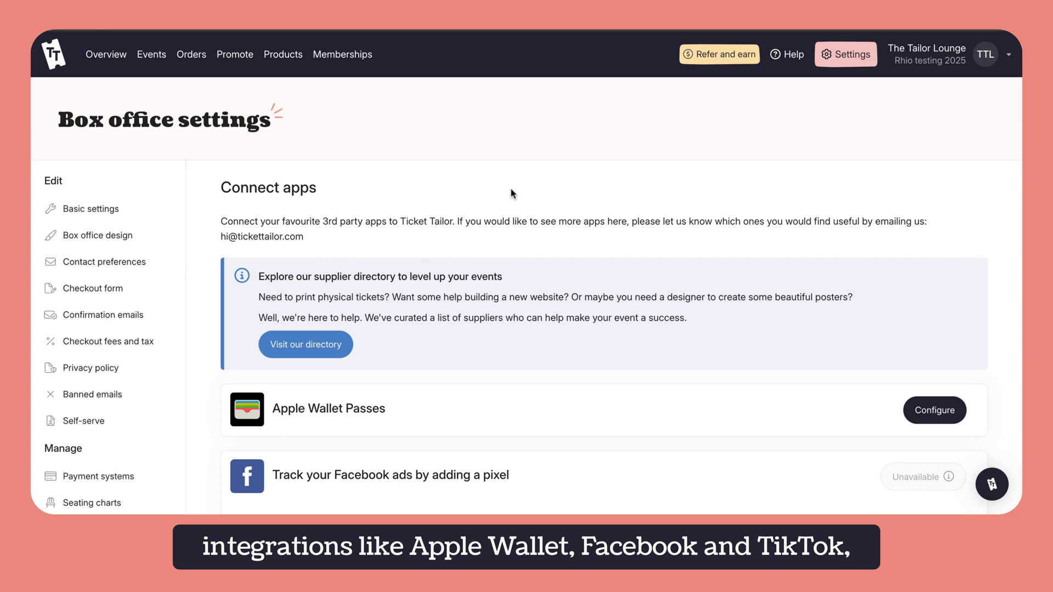
{"action": "scroll", "coordinate": [617, 213], "scroll_direction": "down", "scroll_amount": 3}
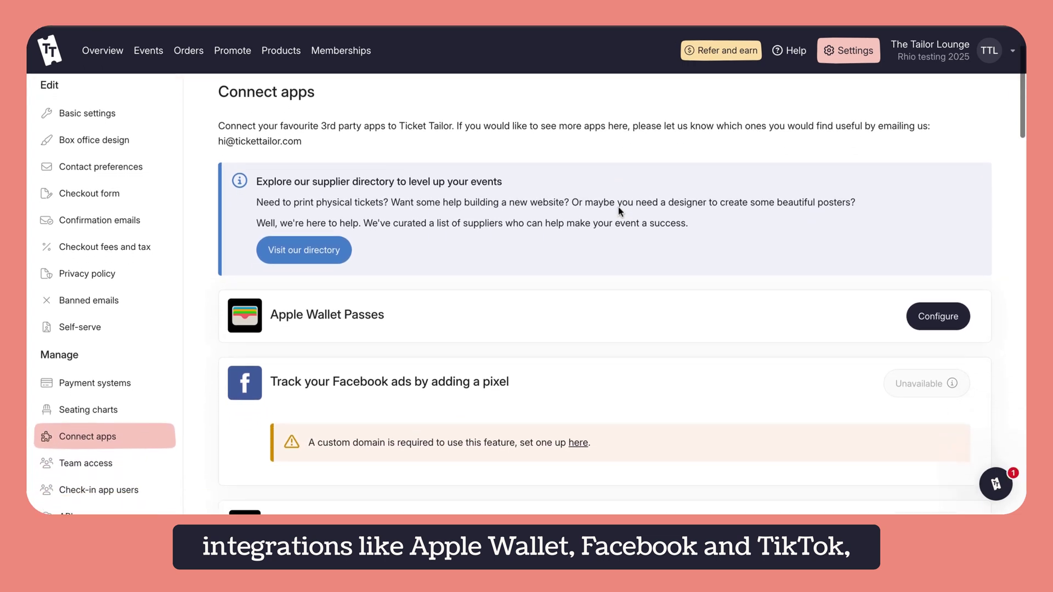
{"action": "scroll", "coordinate": [604, 296], "scroll_direction": "down", "scroll_amount": 4}
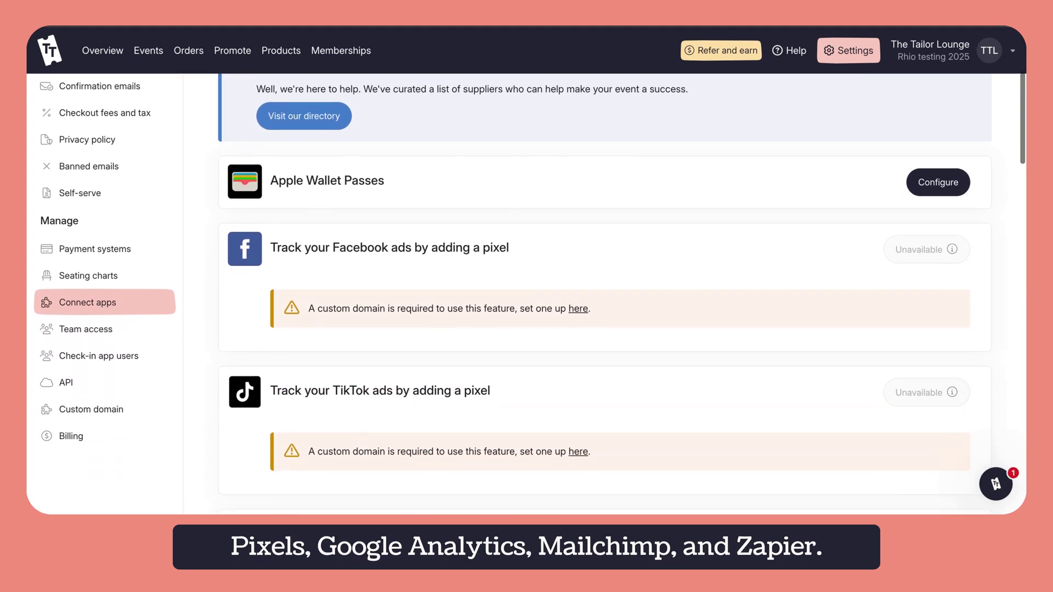
{"action": "scroll", "coordinate": [603, 296], "scroll_direction": "down", "scroll_amount": 5}
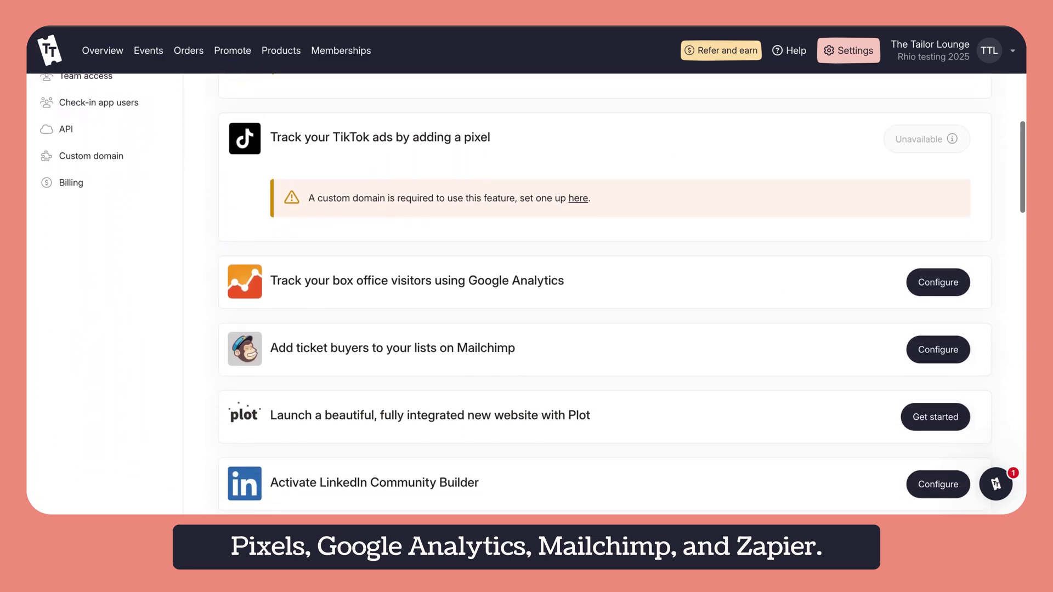
{"action": "scroll", "coordinate": [603, 296], "scroll_direction": "down", "scroll_amount": 7}
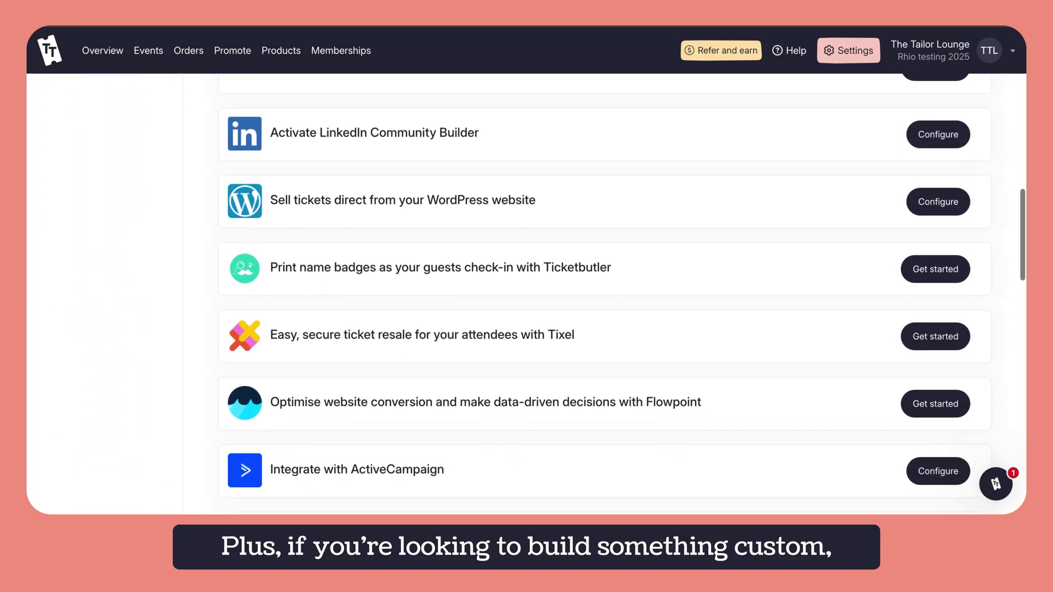
{"action": "scroll", "coordinate": [604, 296], "scroll_direction": "down", "scroll_amount": 3}
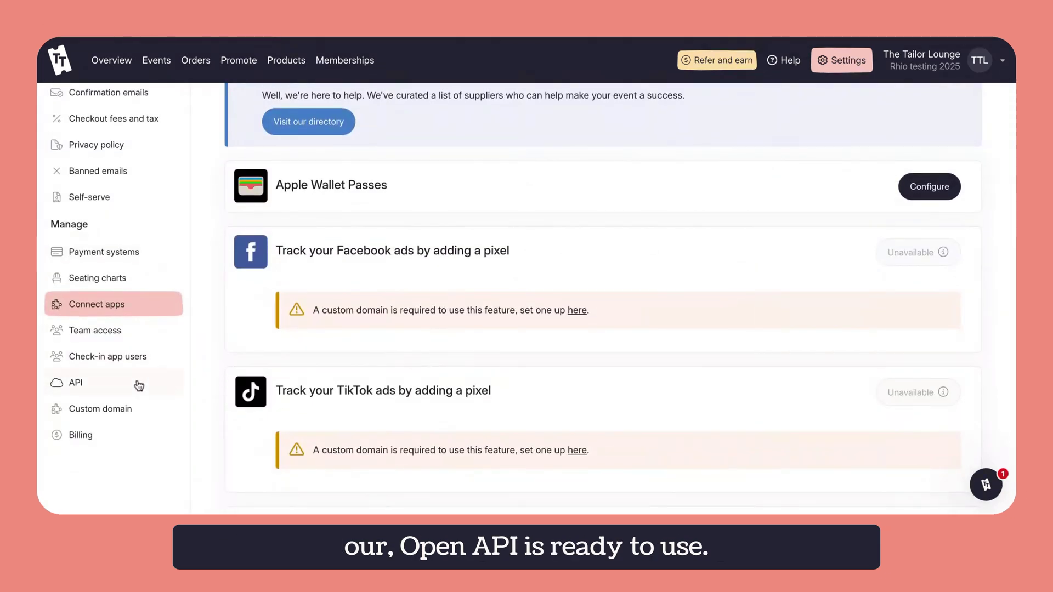
Step: Look over the API key and Custom domain settings
{"action": "left_click", "coordinate": [139, 386]}
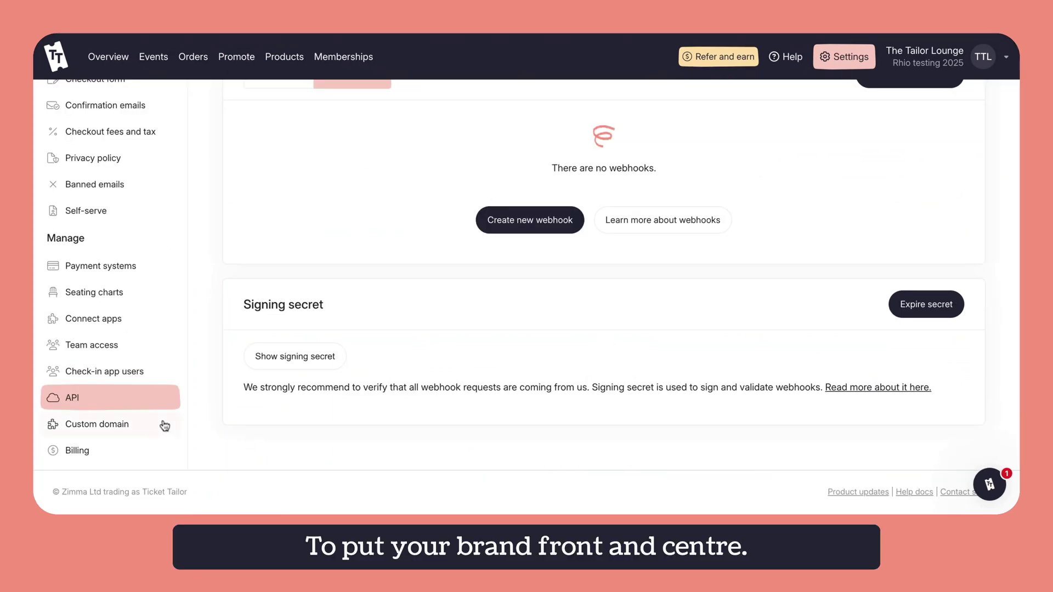
{"action": "left_click", "coordinate": [163, 426]}
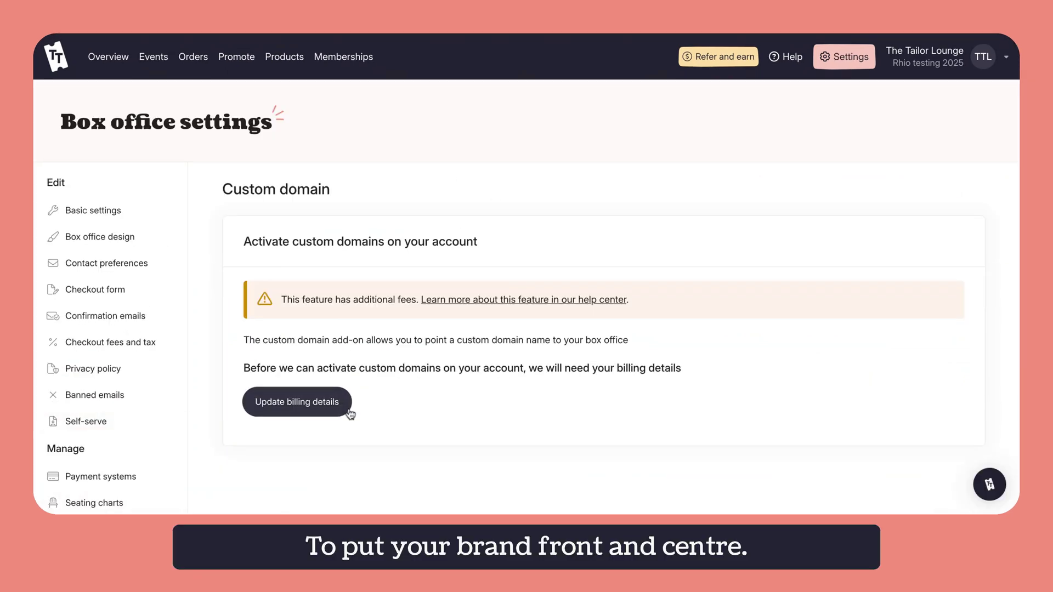
{"action": "scroll", "coordinate": [713, 287], "scroll_direction": "down", "scroll_amount": 1}
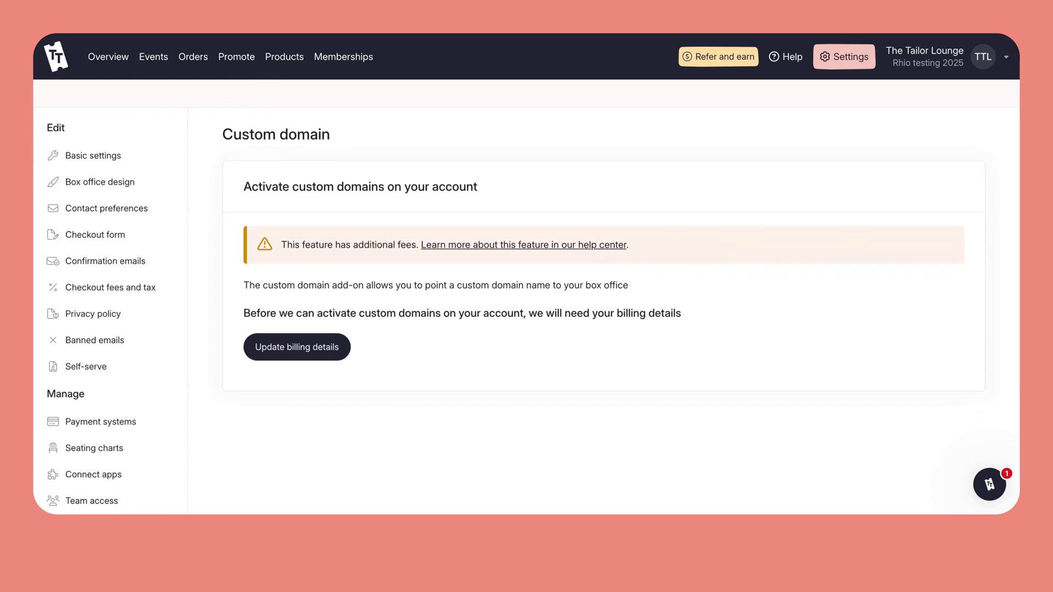
{"action": "scroll", "coordinate": [155, 451], "scroll_direction": "down", "scroll_amount": 3}
Step: Add a new check-in app user, entering the user's last name and e-mail address
{"action": "left_click", "coordinate": [140, 434]}
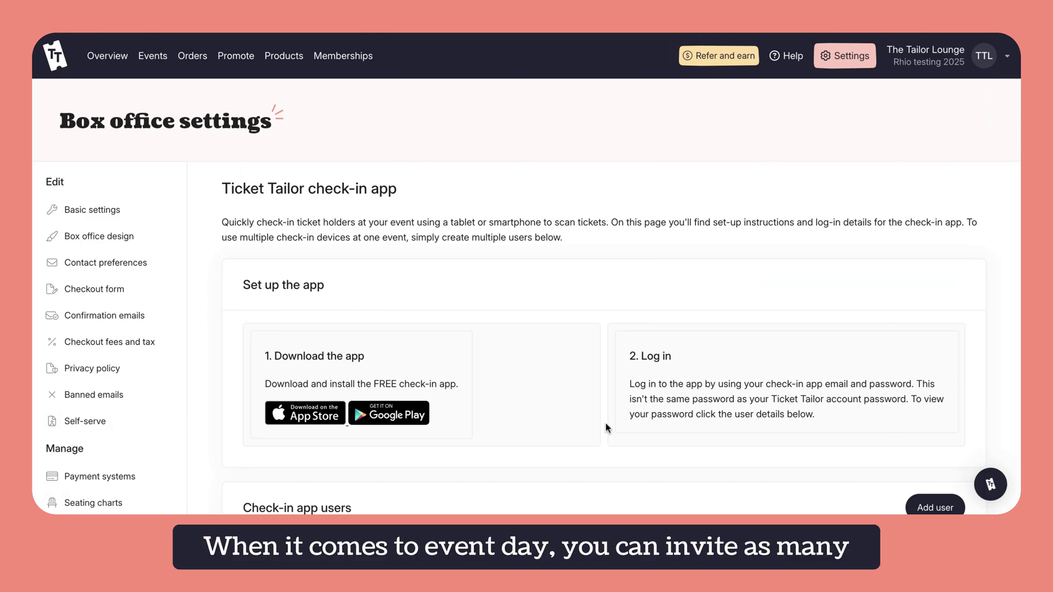
{"action": "scroll", "coordinate": [653, 475], "scroll_direction": "down", "scroll_amount": 3}
{"action": "left_click", "coordinate": [937, 354]}
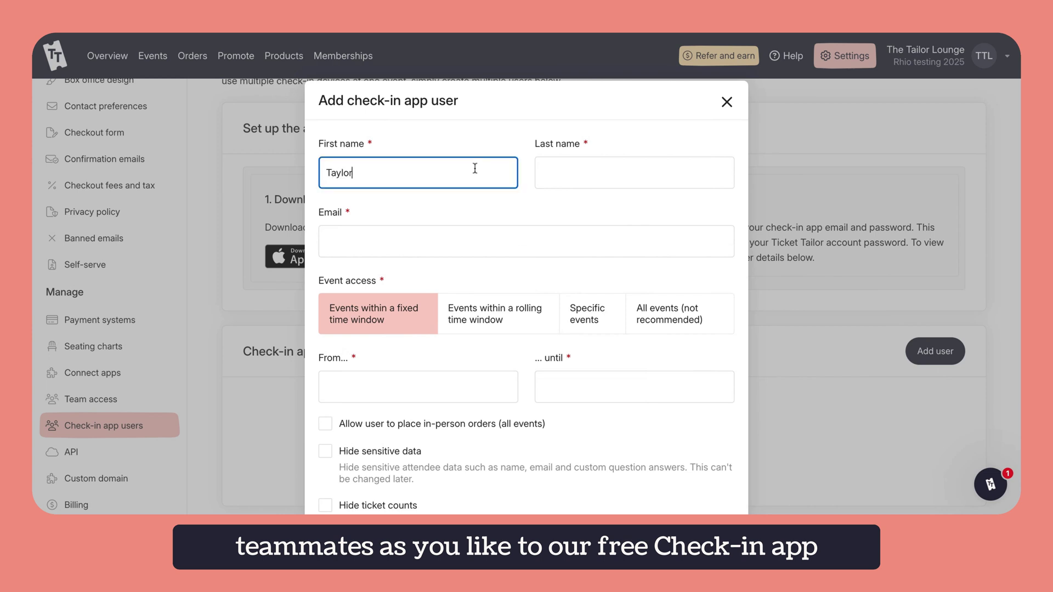
{"action": "left_click", "coordinate": [586, 174]}
{"action": "type", "text": "Tickt"}
{"action": "left_click", "coordinate": [521, 233]}
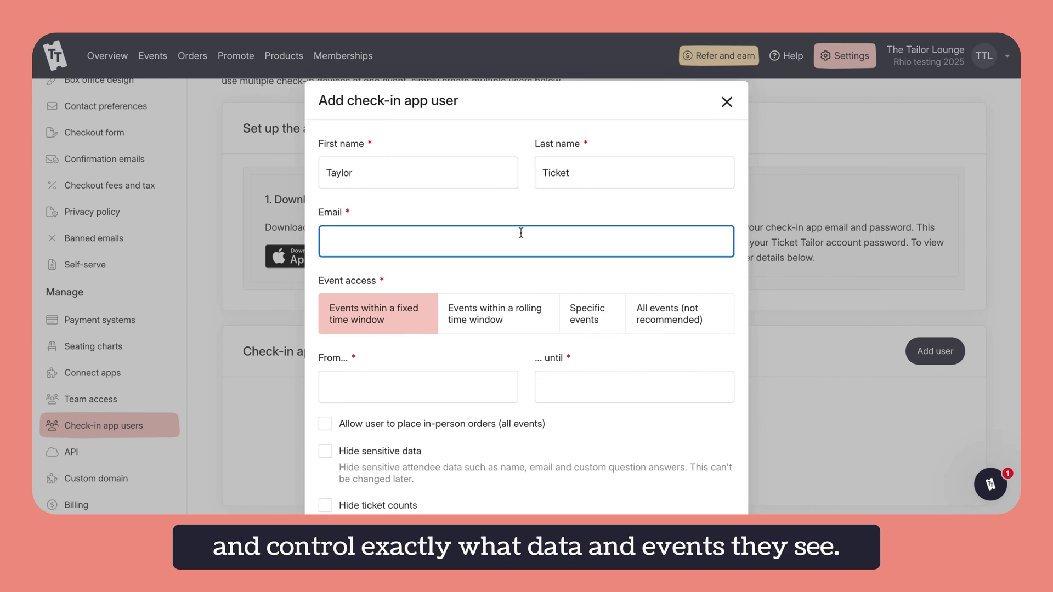
{"action": "left_click", "coordinate": [482, 303]}
Step: Limit the user's access to the Jazz night event and allow in-person orders
{"action": "scroll", "coordinate": [529, 285], "scroll_direction": "down", "scroll_amount": 2}
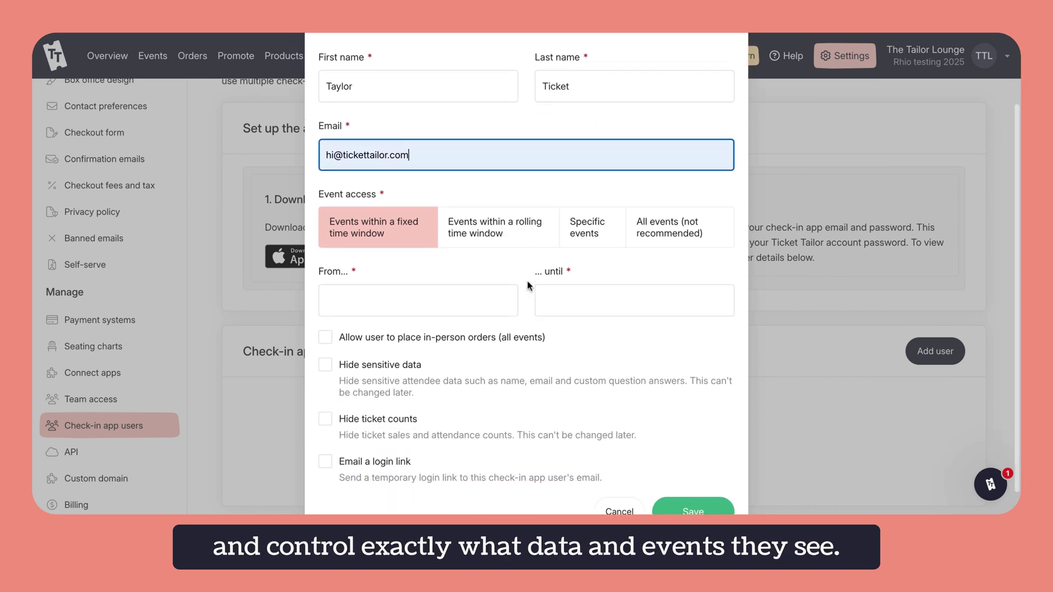
{"action": "left_click", "coordinate": [614, 226]}
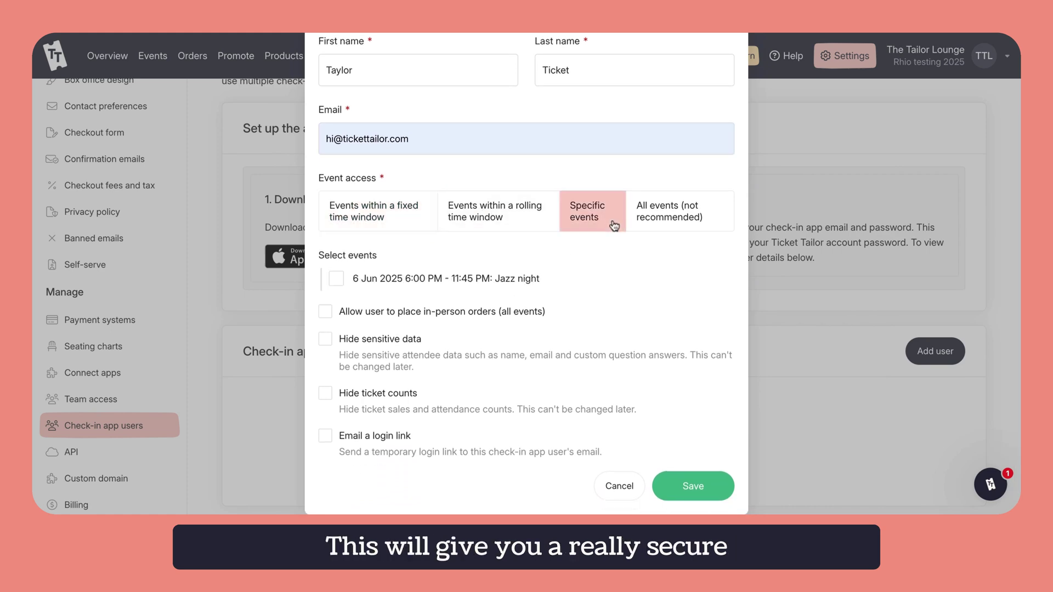
{"action": "left_click", "coordinate": [337, 280]}
{"action": "left_click", "coordinate": [326, 313]}
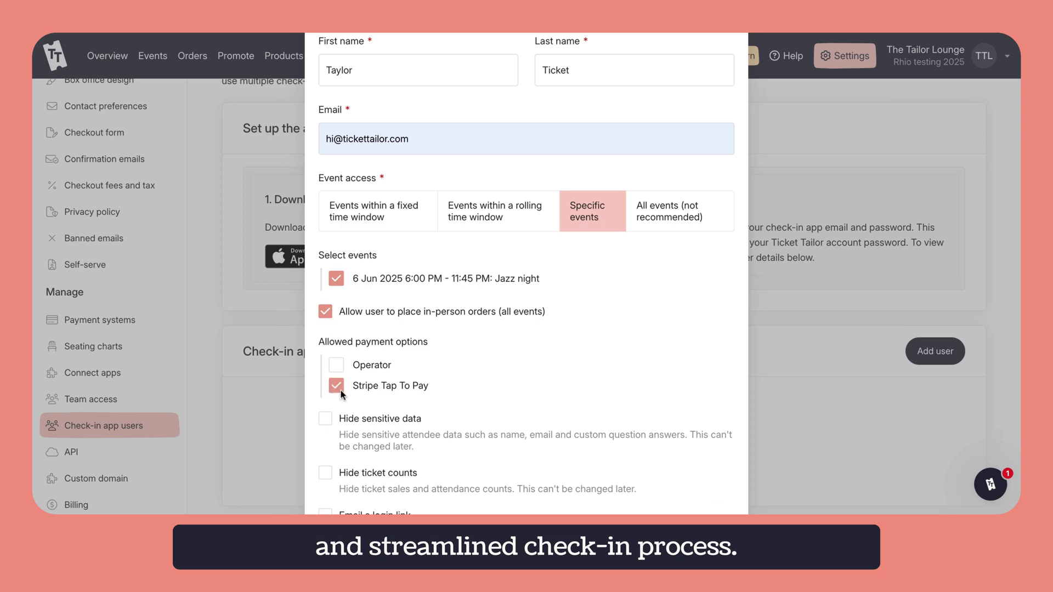
{"action": "scroll", "coordinate": [340, 393], "scroll_direction": "down", "scroll_amount": 2}
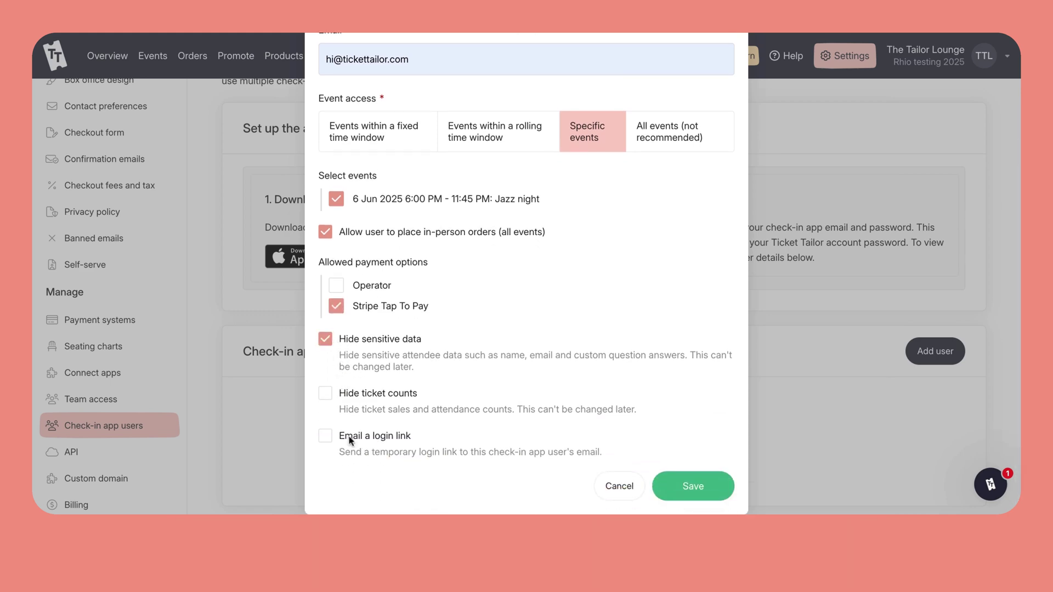